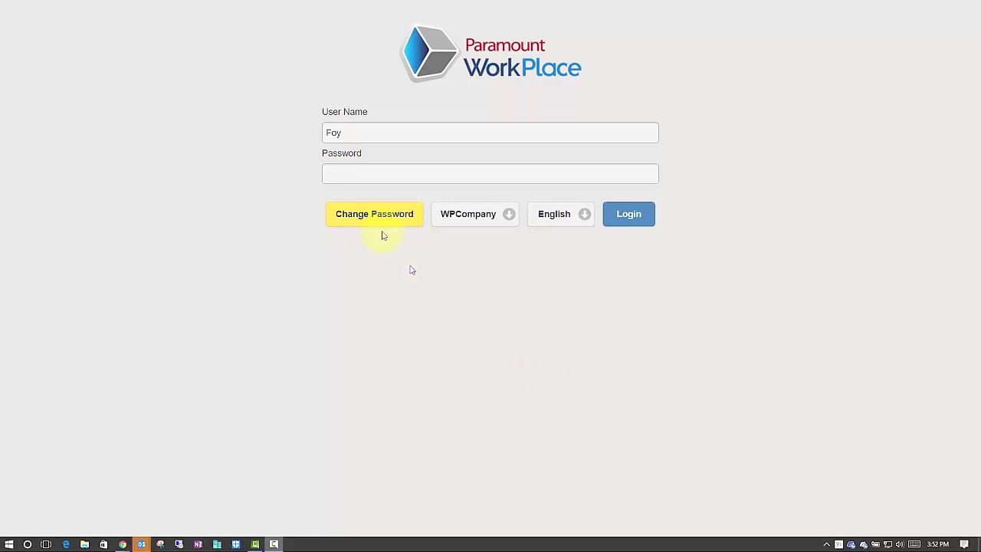
# - Enter the account password and log in to WPCompany
pyautogui.click(336, 172)
pyautogui.write('•')
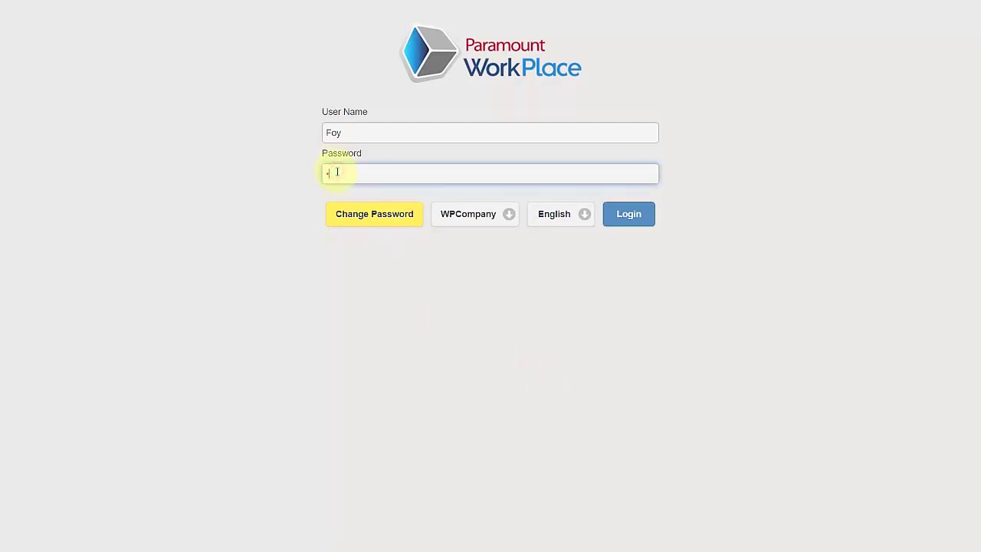
pyautogui.write('••')
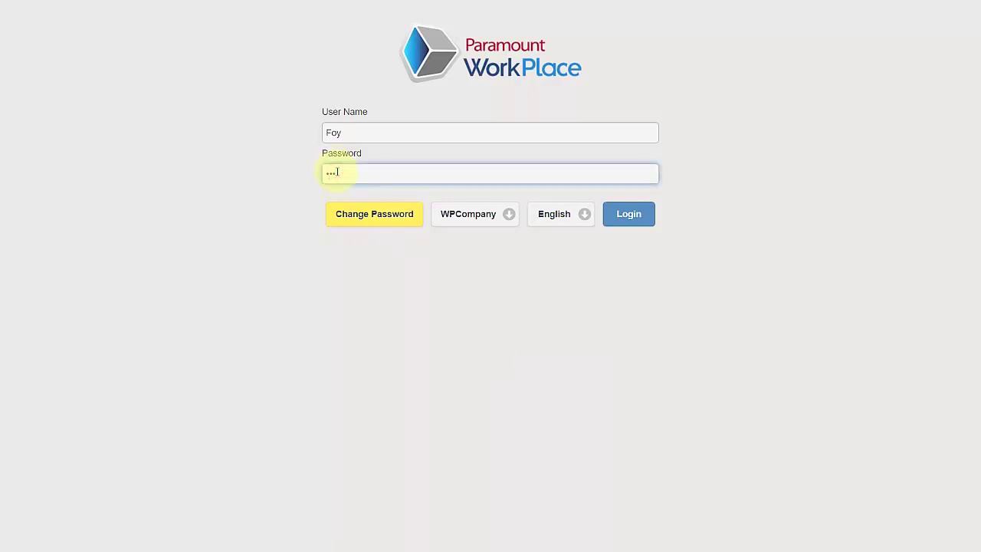
pyautogui.click(613, 214)
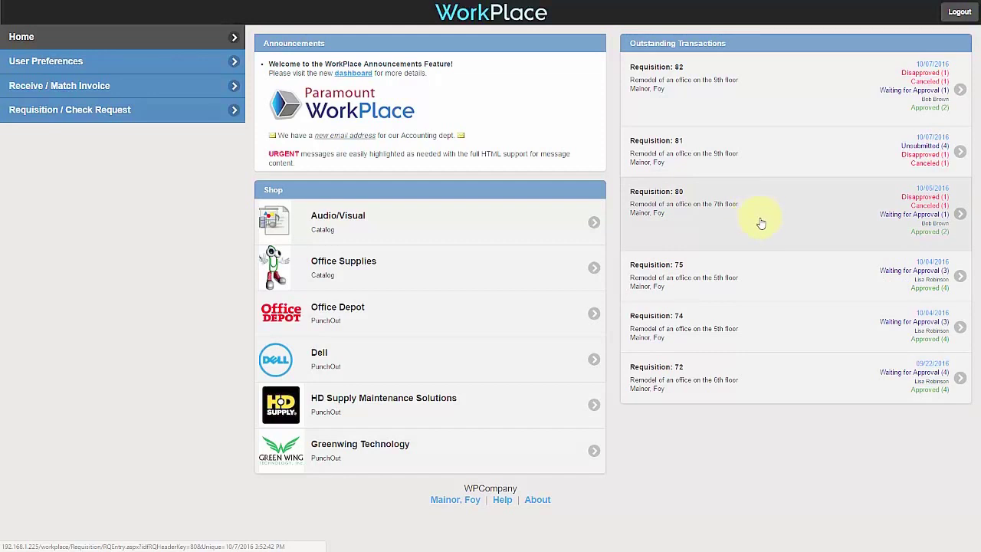
# - Open the Office Supplies catalog and add one Smead Top-Tab Tuff Pocket Expanding File, 10/Pack, to the cart
pyautogui.click(377, 268)
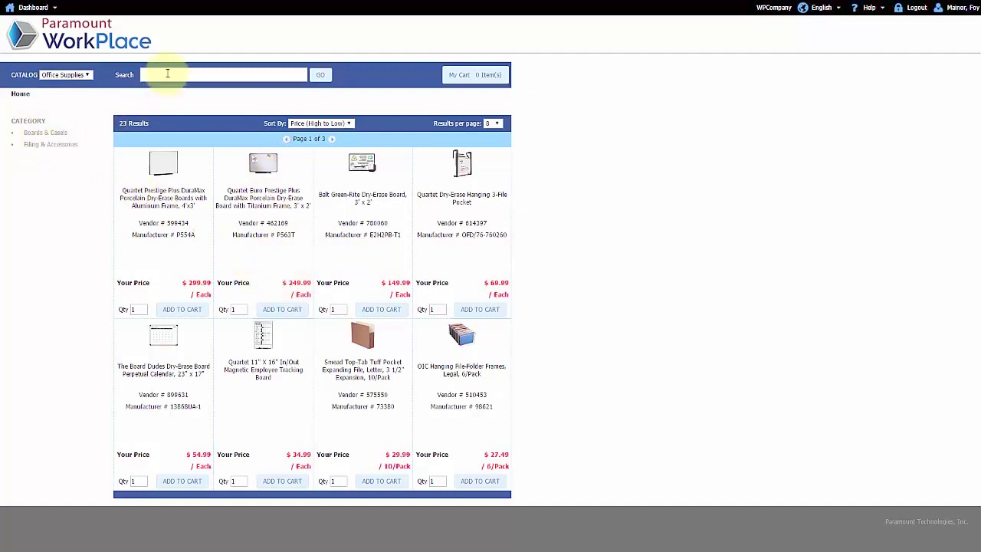
pyautogui.click(354, 337)
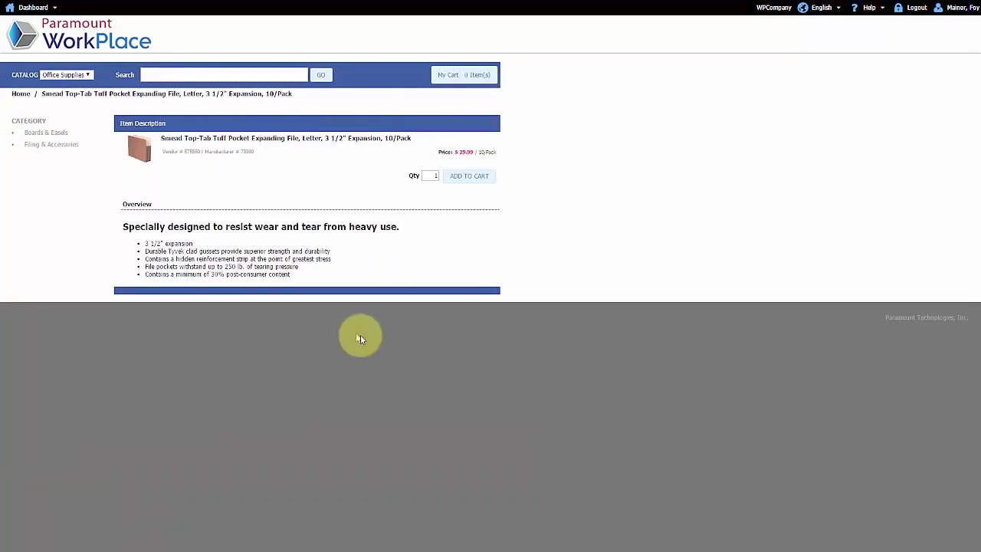
pyautogui.click(459, 180)
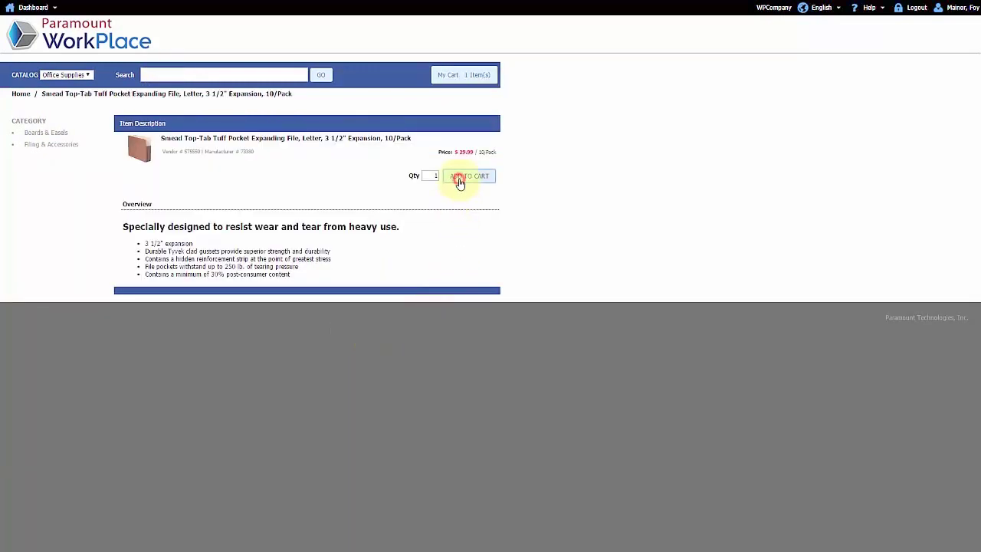
# - Switch to the Audio/Visual catalog and add one Samsung 46" Class LED-LCD HDTV to the cart
pyautogui.click(88, 75)
pyautogui.click(59, 92)
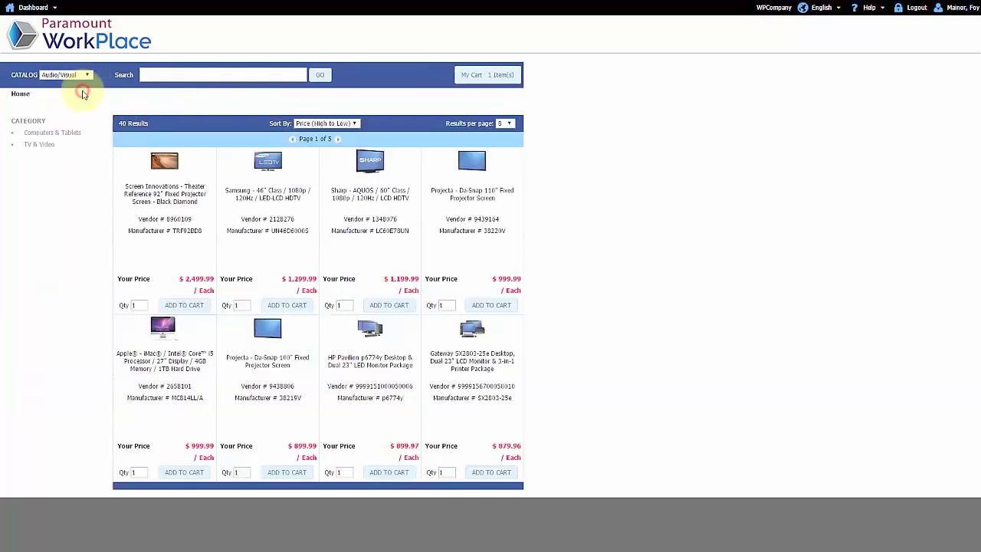
pyautogui.click(285, 307)
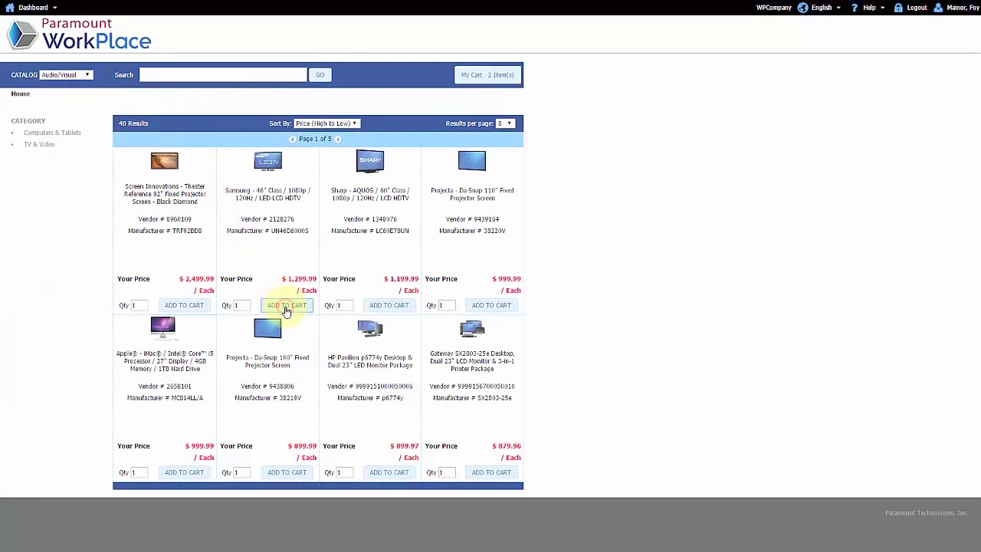
# - Create an order requisition from the shopping cart and save it
pyautogui.click(482, 75)
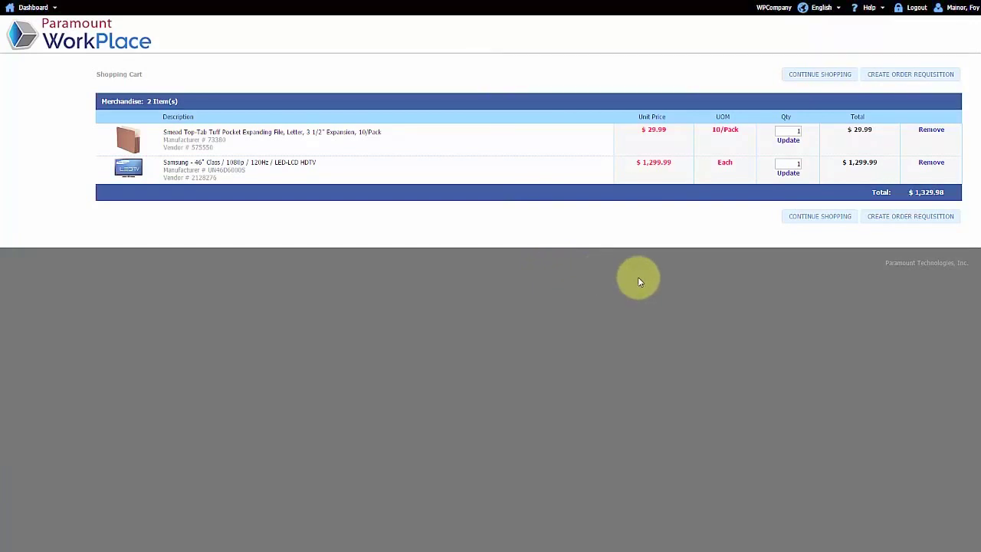
pyautogui.click(906, 75)
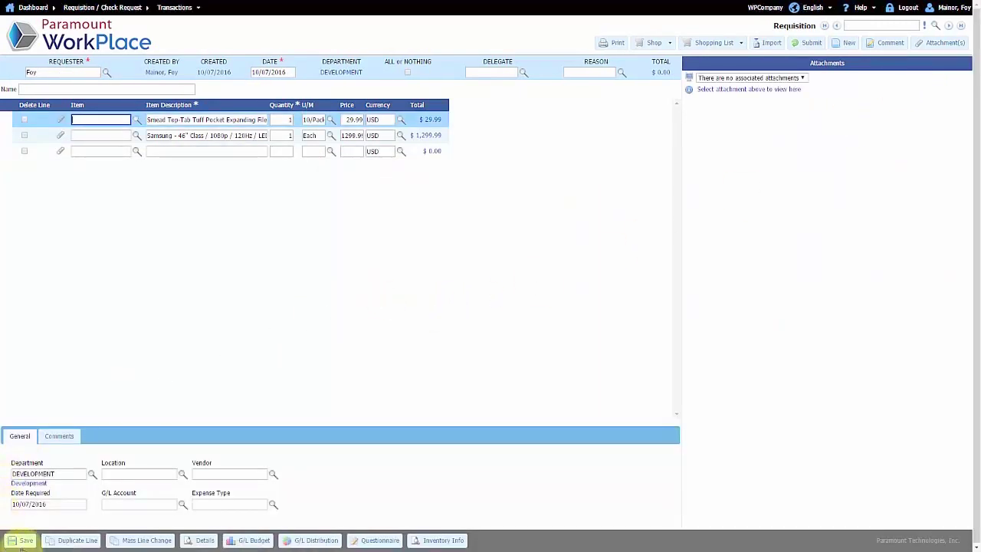
pyautogui.click(21, 540)
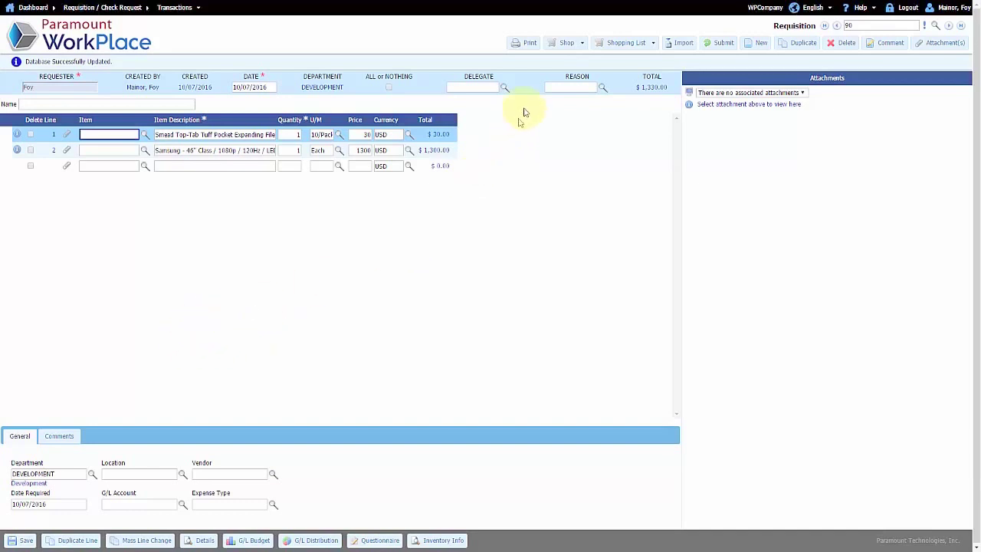
# - Shop at Office Depot from the requisition and look up item number 181594
pyautogui.click(561, 44)
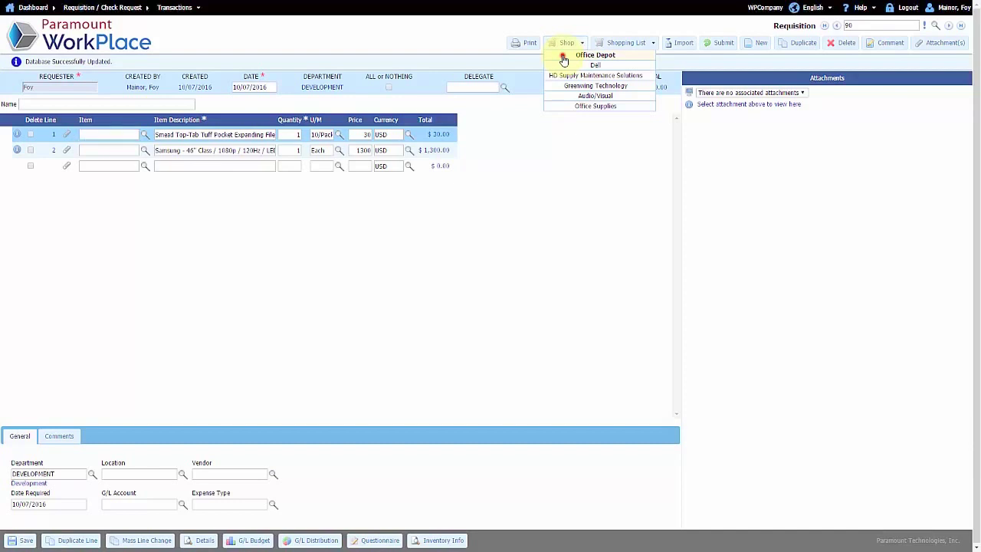
pyautogui.click(563, 58)
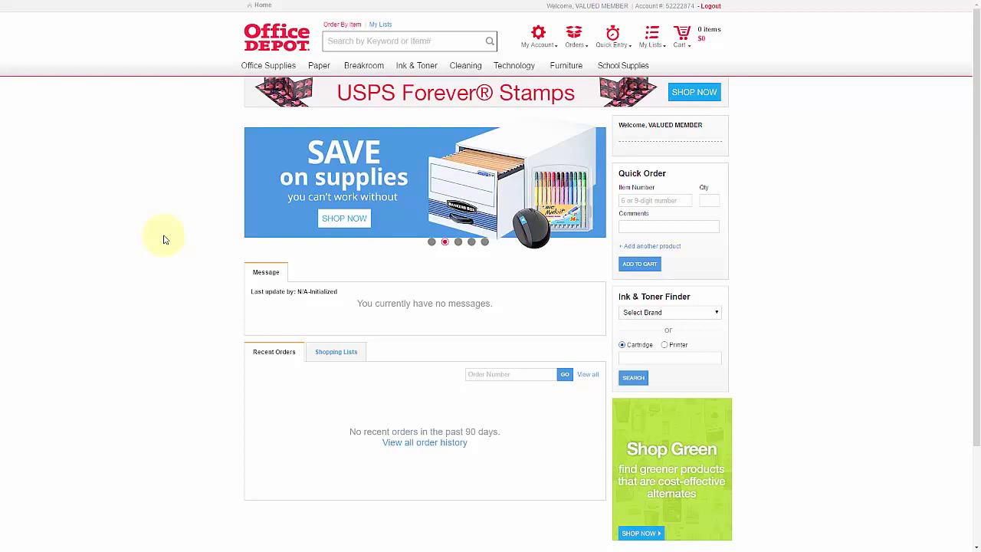
pyautogui.moveTo(296, 68)
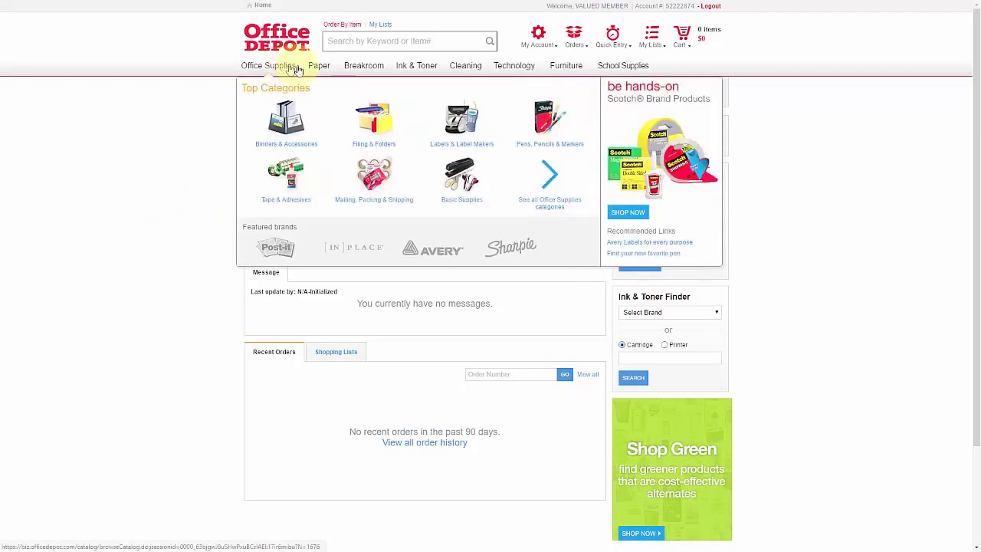
pyautogui.moveTo(355, 69)
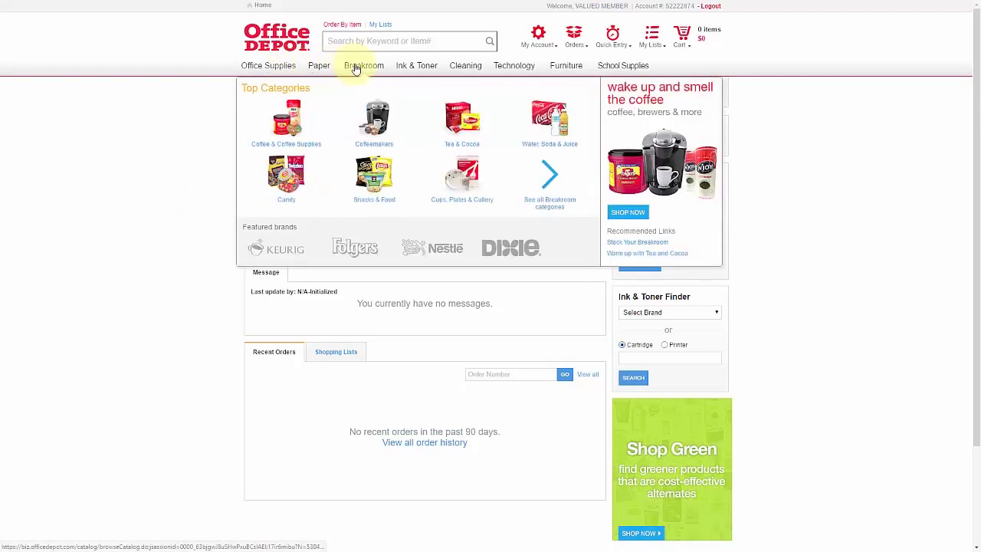
pyautogui.click(343, 40)
pyautogui.write('1')
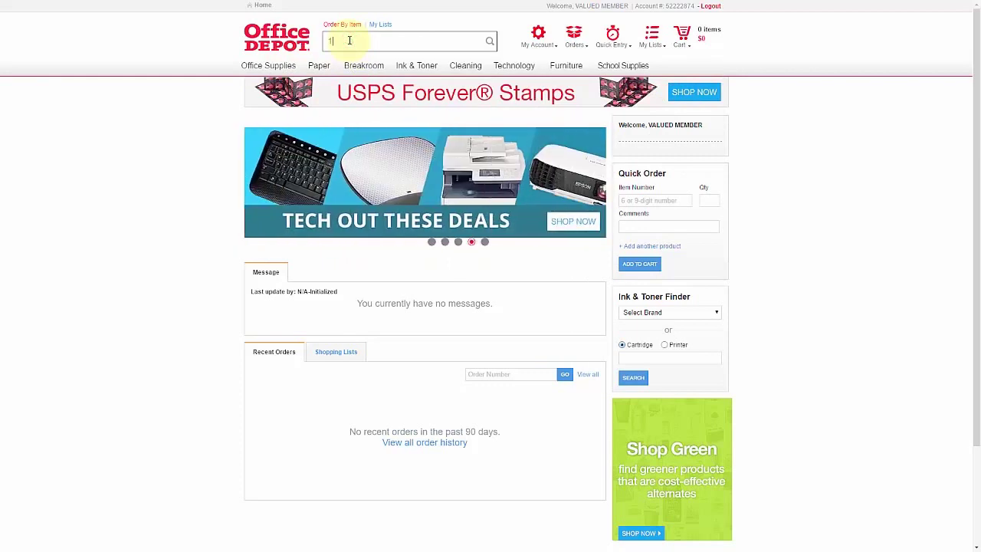
pyautogui.write('81504')
pyautogui.press('Return')
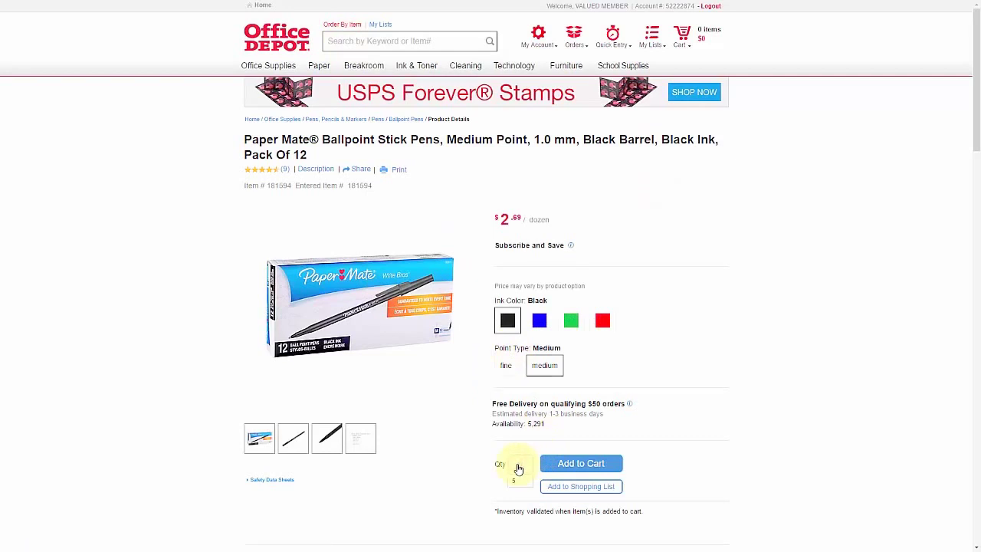
# - Add 5 of the Paper Mate Ballpoint Stick Pens to the Office Depot cart and check out to the requisition
pyautogui.click(519, 466)
pyautogui.write('5')
pyautogui.click(591, 465)
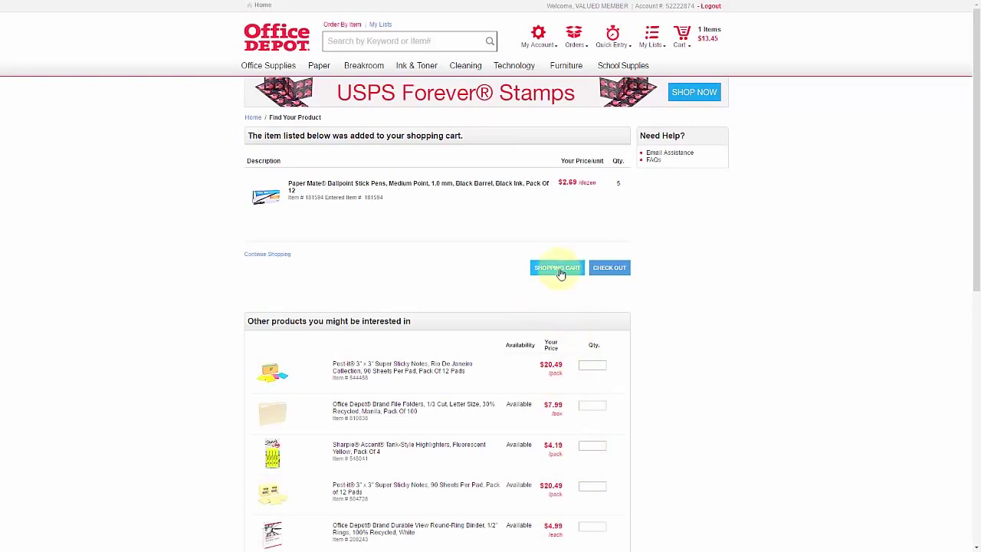
pyautogui.click(605, 270)
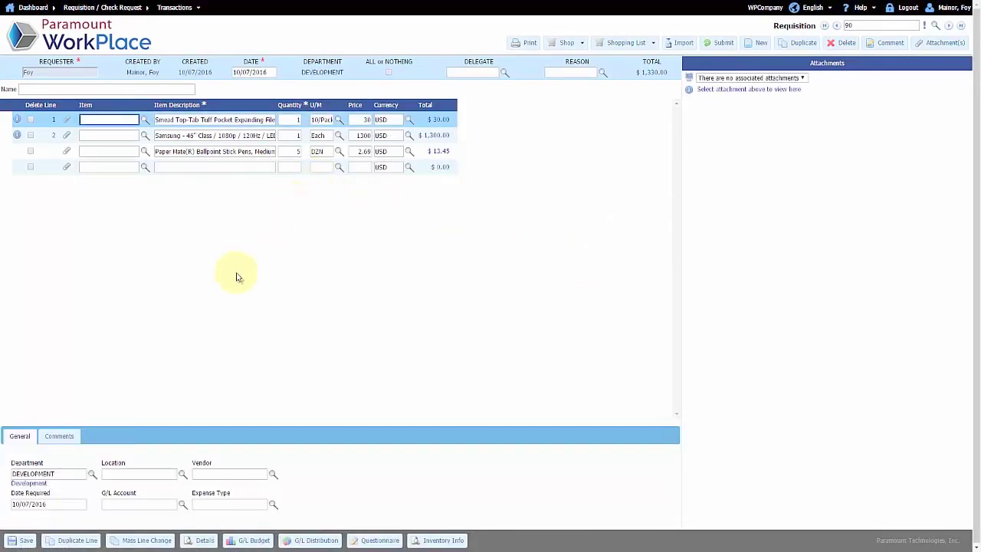
# - Check the vendor on the Paper Mate pens line and save the requisition
pyautogui.click(291, 150)
pyautogui.click(268, 151)
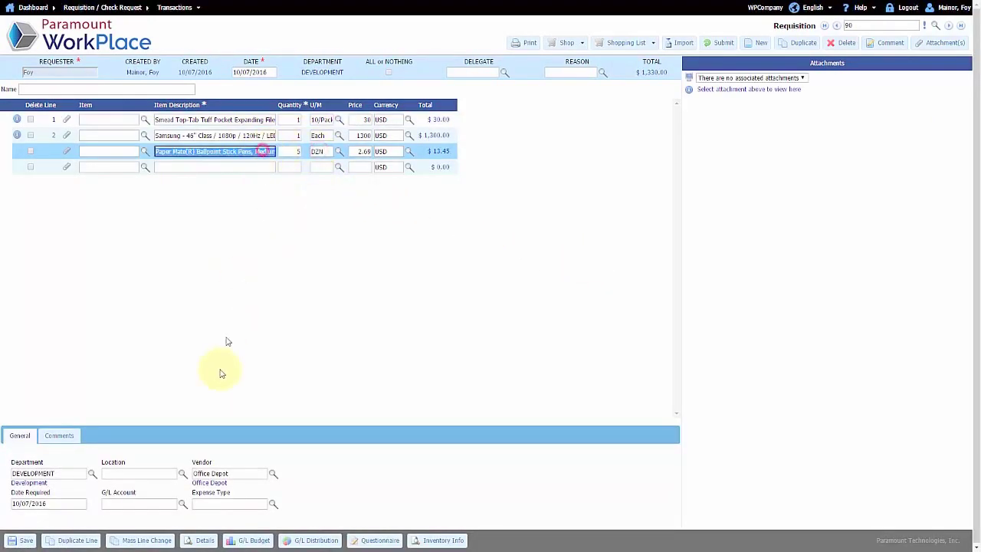
pyautogui.click(209, 473)
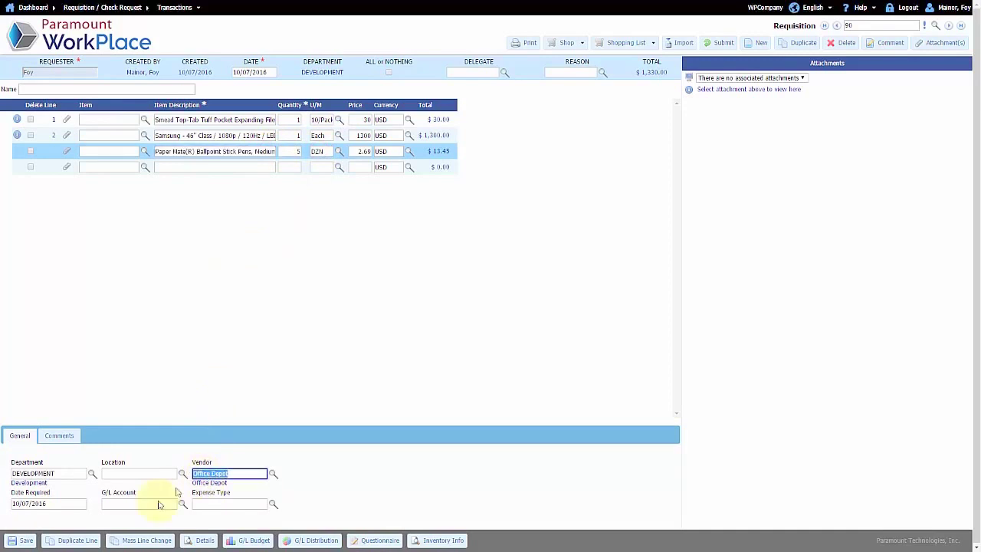
pyautogui.click(18, 541)
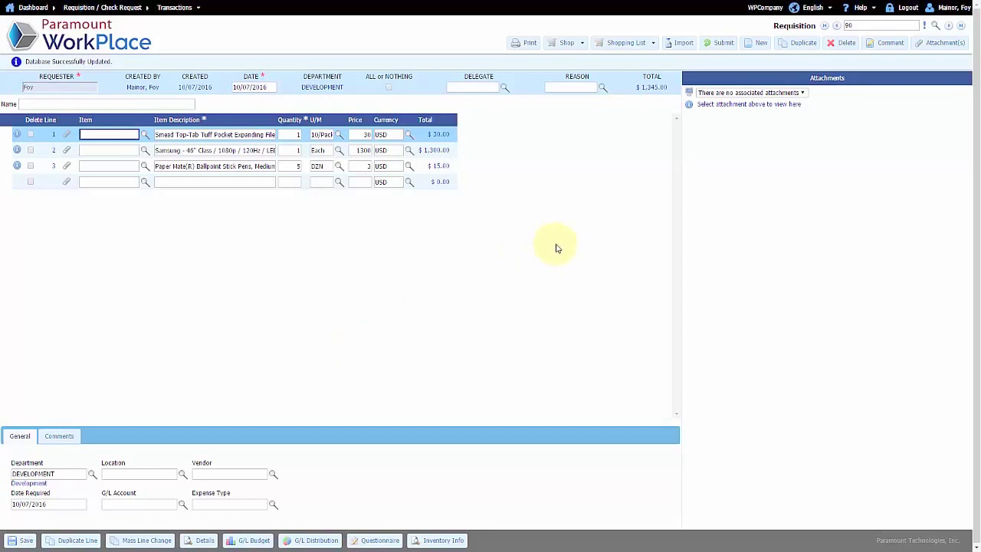
# - Load 2 of 1 Ghz Processor, 1 Keyboard and 1 LaserJet Printer from the Computer shopping list and save the requisition
pyautogui.click(623, 44)
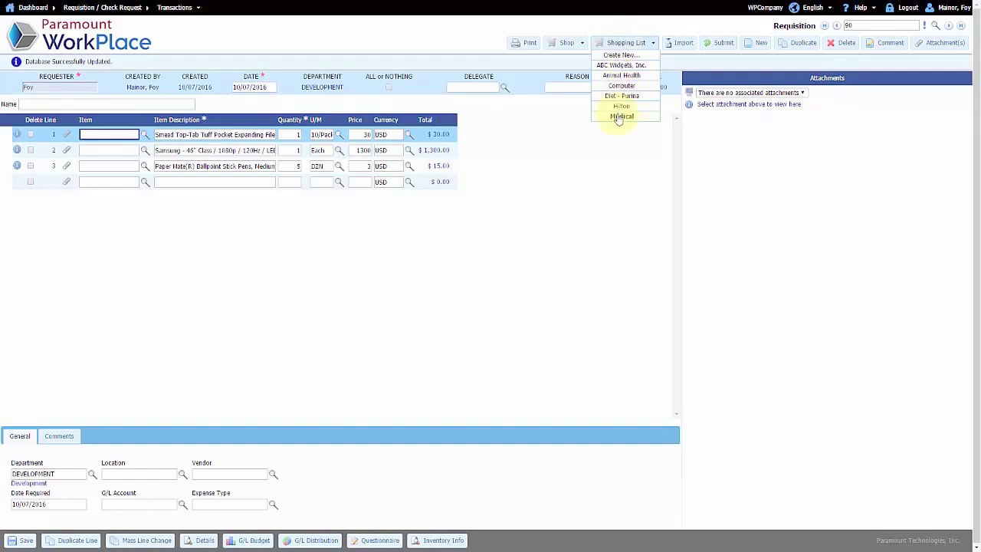
pyautogui.click(621, 86)
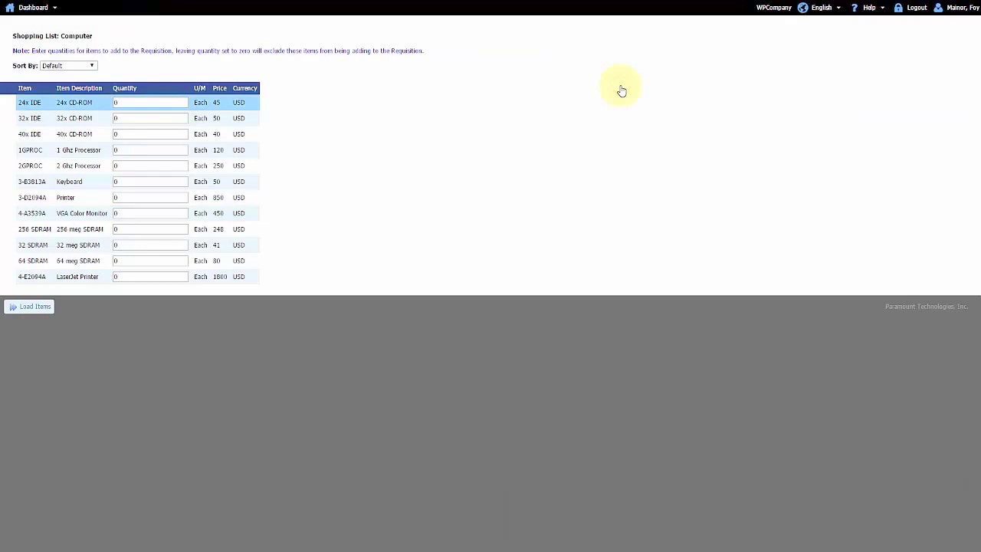
pyautogui.click(126, 150)
pyautogui.write('2')
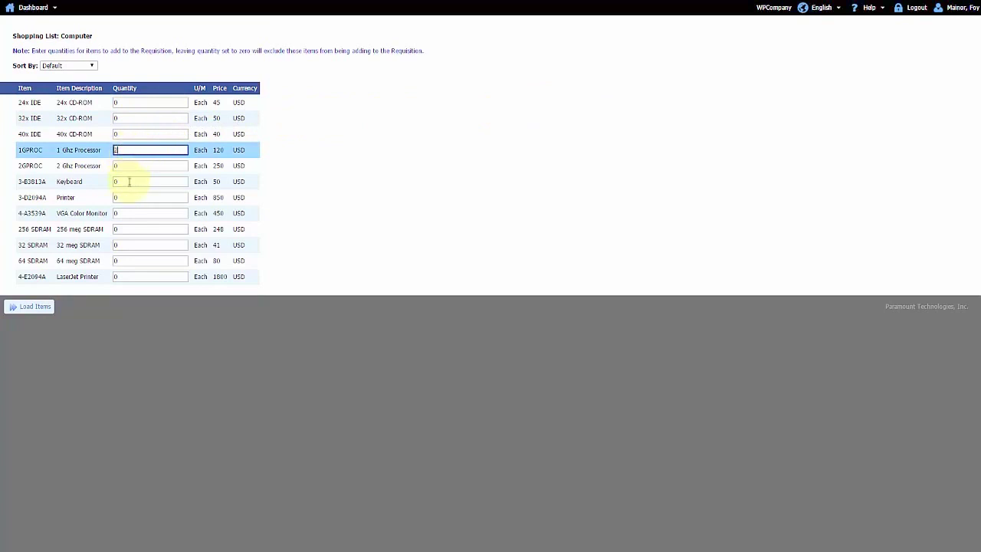
pyautogui.click(127, 182)
pyautogui.write('1')
pyautogui.click(133, 276)
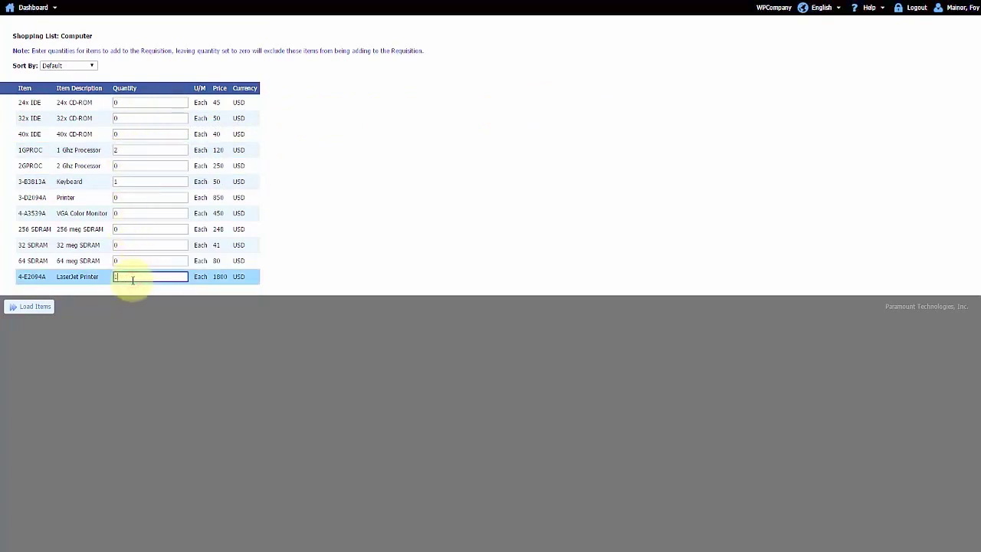
pyautogui.write('1')
pyautogui.click(27, 309)
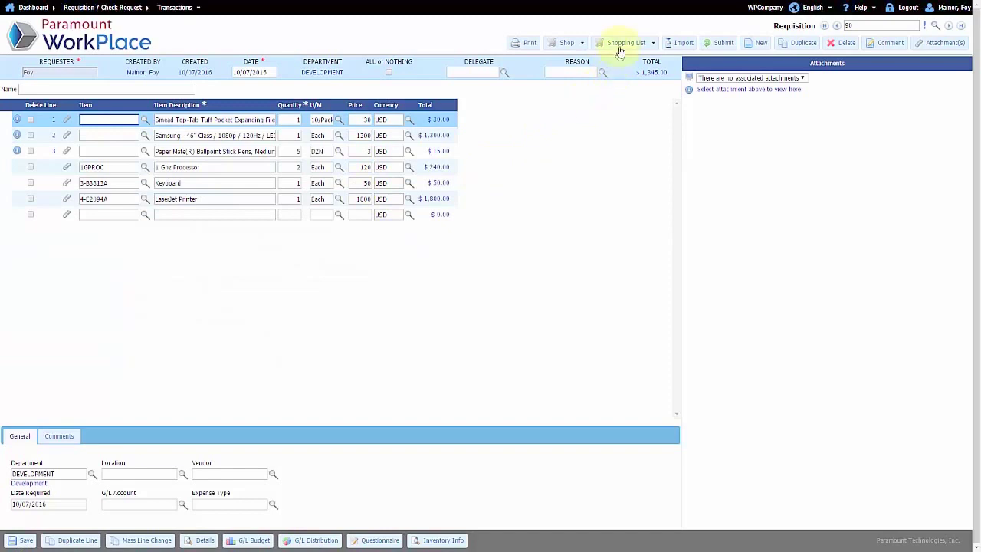
pyautogui.click(622, 44)
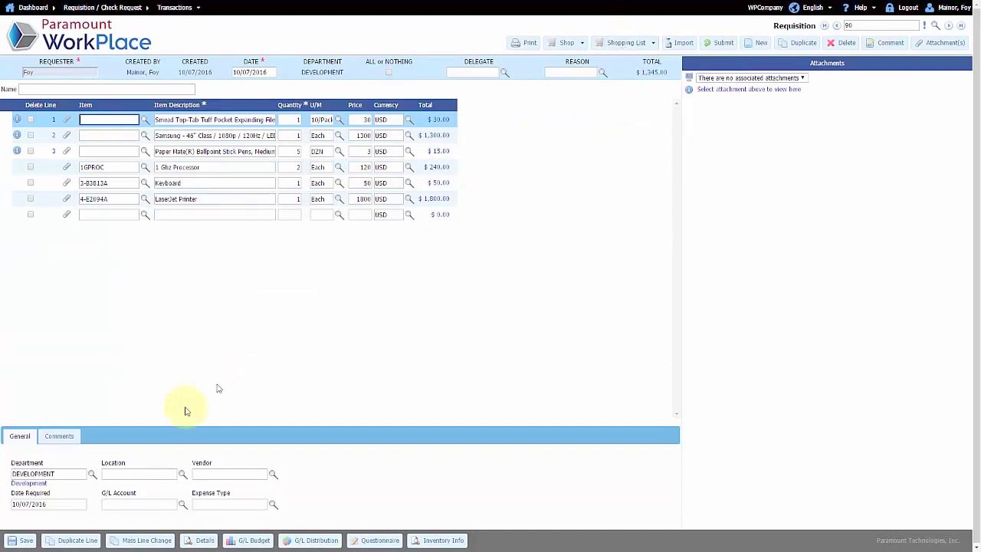
pyautogui.click(25, 540)
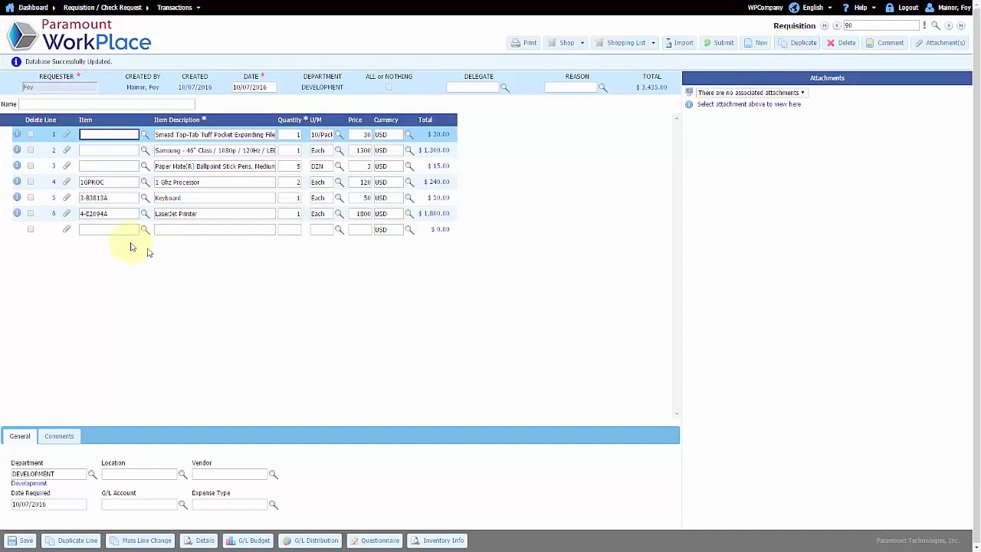
# - Look up inventory item A00006, HP 600 Series Inc, for the empty requisition line and set its quantity to 1
pyautogui.click(111, 230)
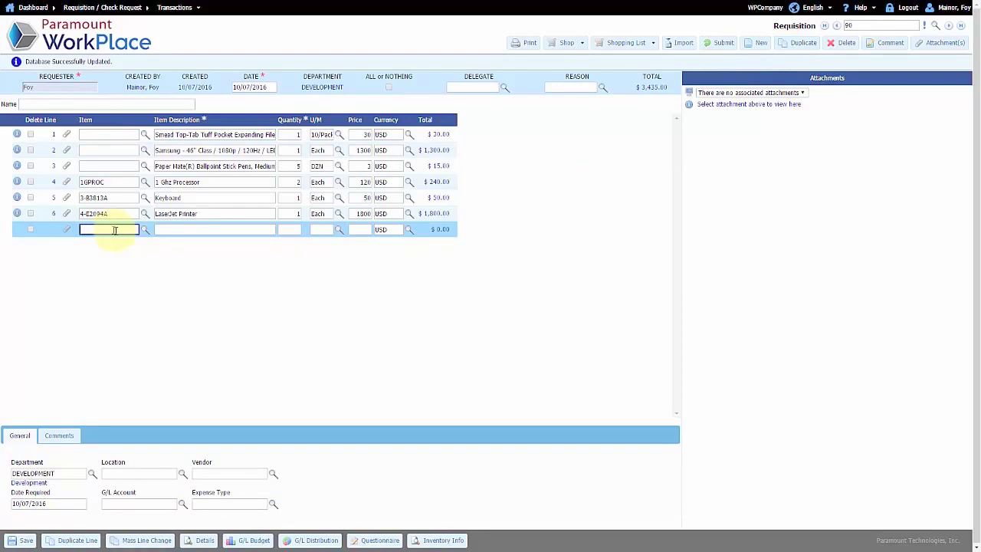
pyautogui.click(144, 230)
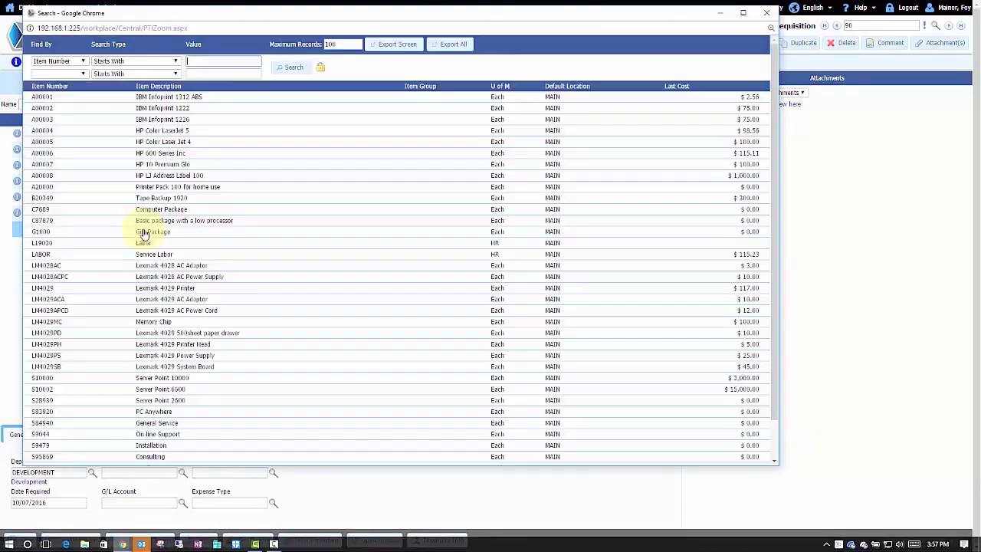
pyautogui.click(87, 61)
pyautogui.click(175, 61)
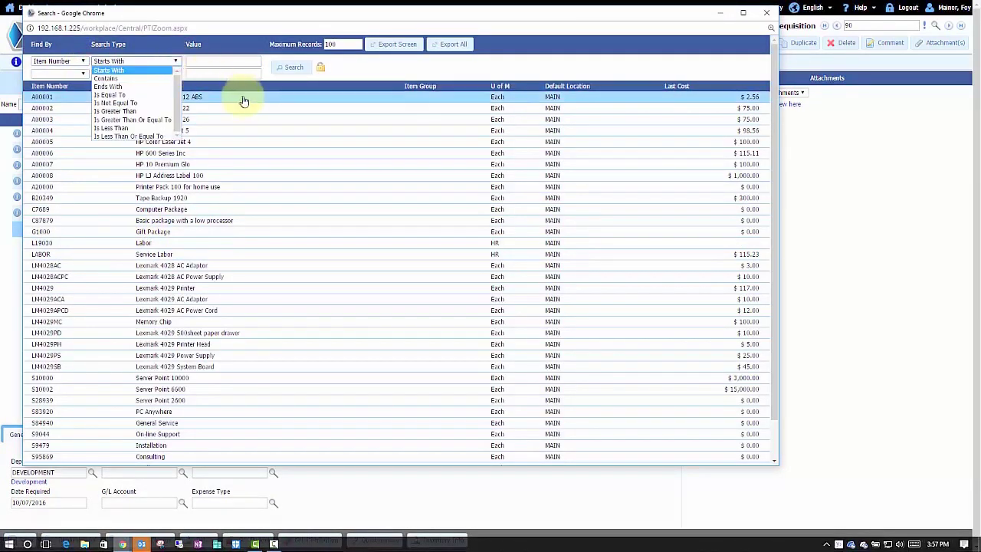
pyautogui.click(247, 152)
pyautogui.click(248, 152)
pyautogui.click(291, 230)
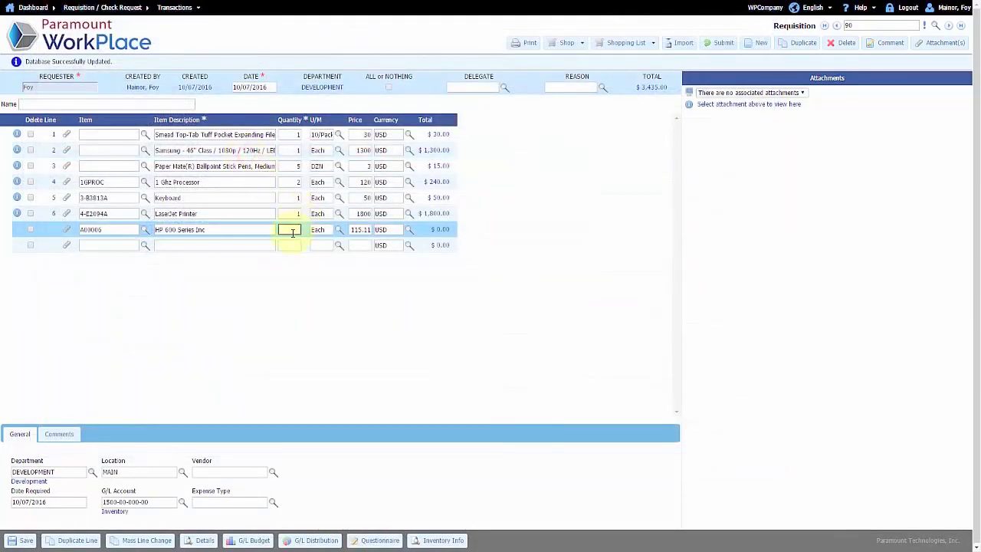
pyautogui.write('1')
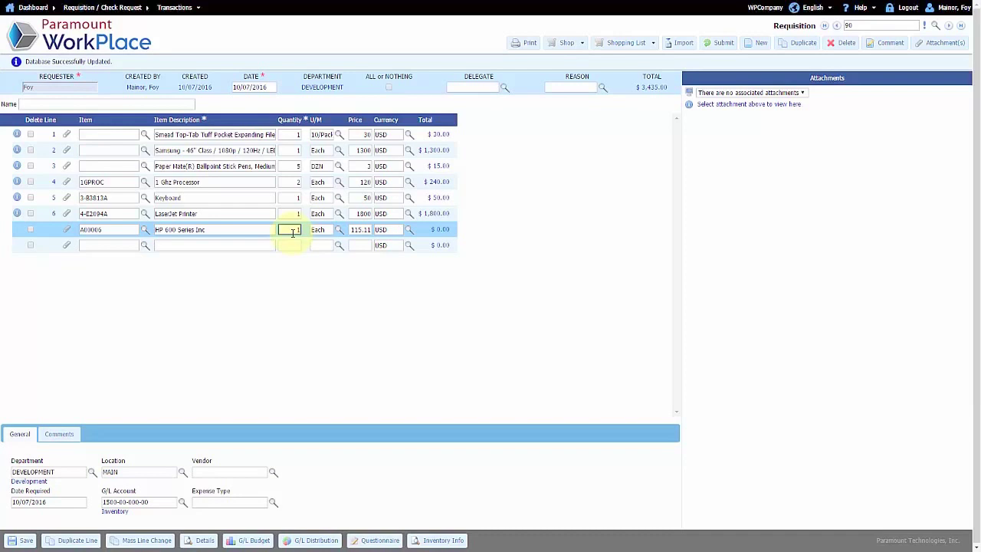
pyautogui.click(291, 233)
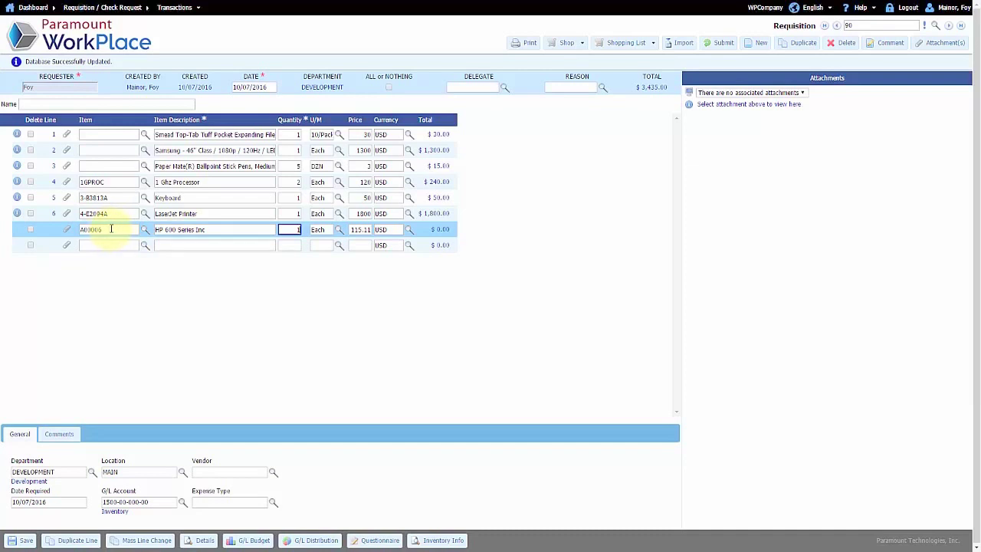
# - Add a free-text requisition line for Cleaning Services with quantity 2 and unit of measure Hour
pyautogui.click(184, 245)
pyautogui.write('Cleaning')
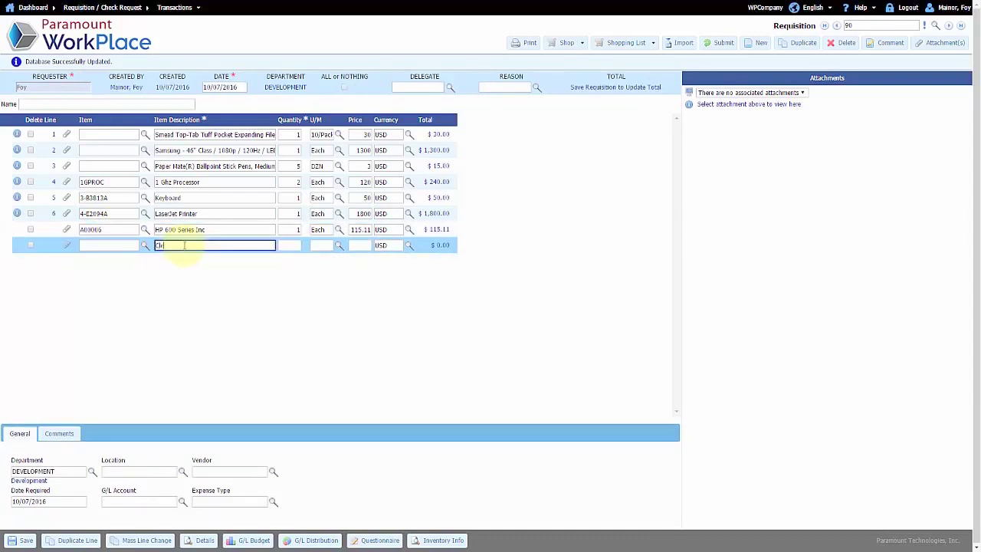
pyautogui.write(' Servi')
pyautogui.press('BackSpace')
pyautogui.press('BackSpace')
pyautogui.press('BackSpace')
pyautogui.write('rvices')
pyautogui.press('Tab')
pyautogui.write('2')
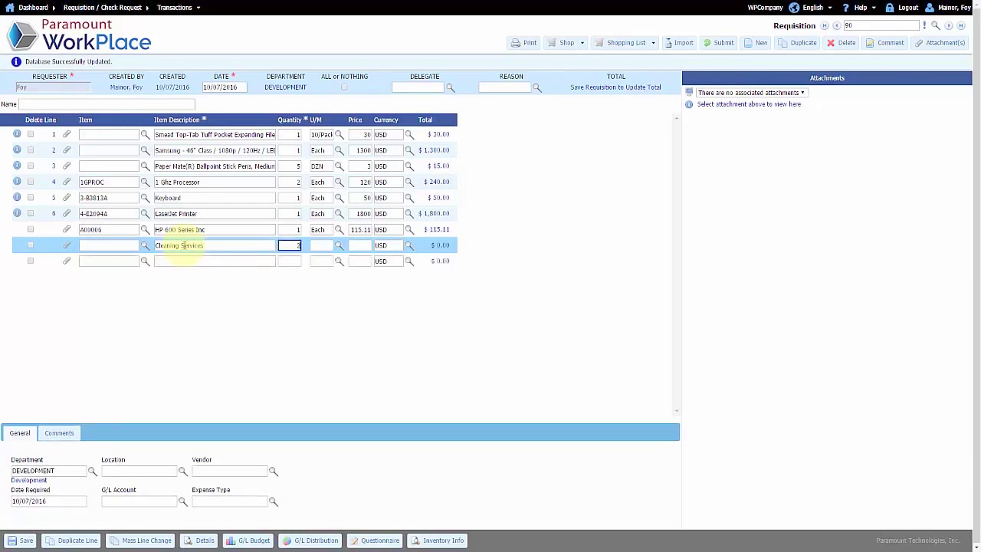
pyautogui.press('Tab')
pyautogui.write('Hour')
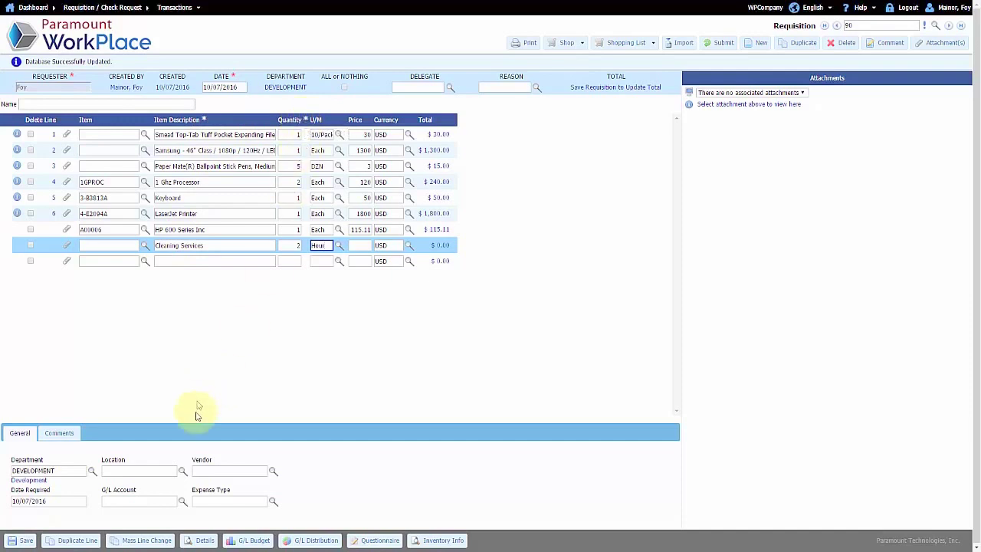
# - Look up and assign the Sales Inventory Main G/L account to the Cleaning Services line and save the requisition
pyautogui.click(169, 501)
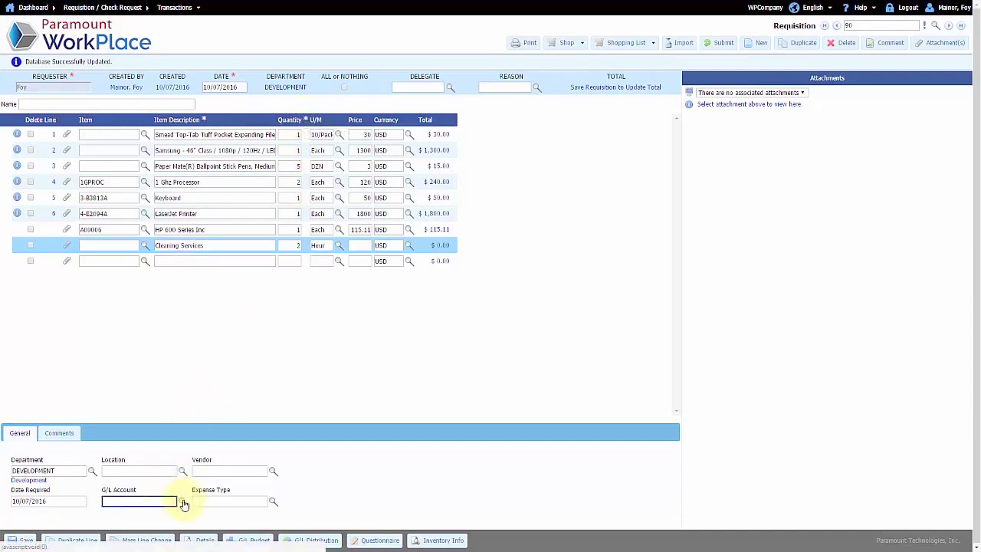
pyautogui.click(182, 501)
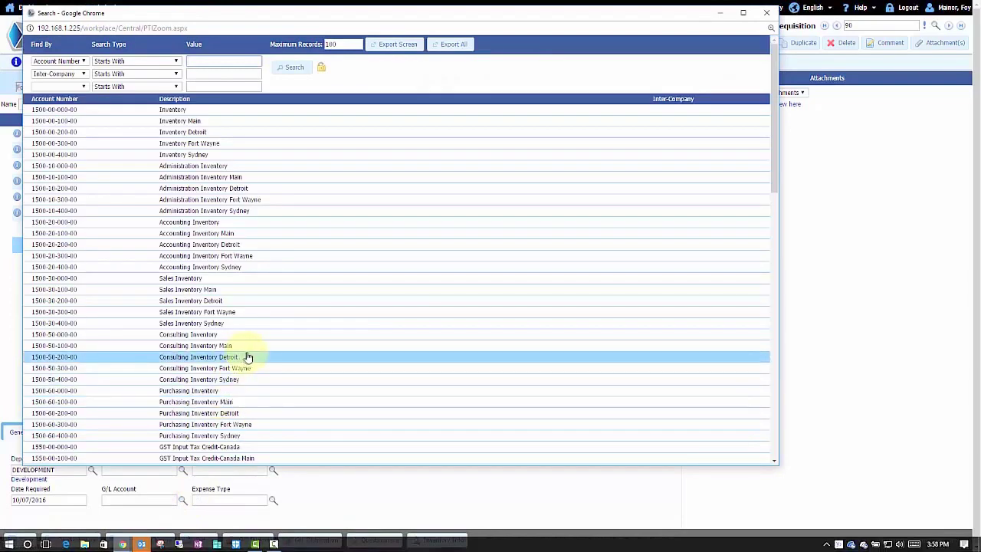
pyautogui.click(212, 288)
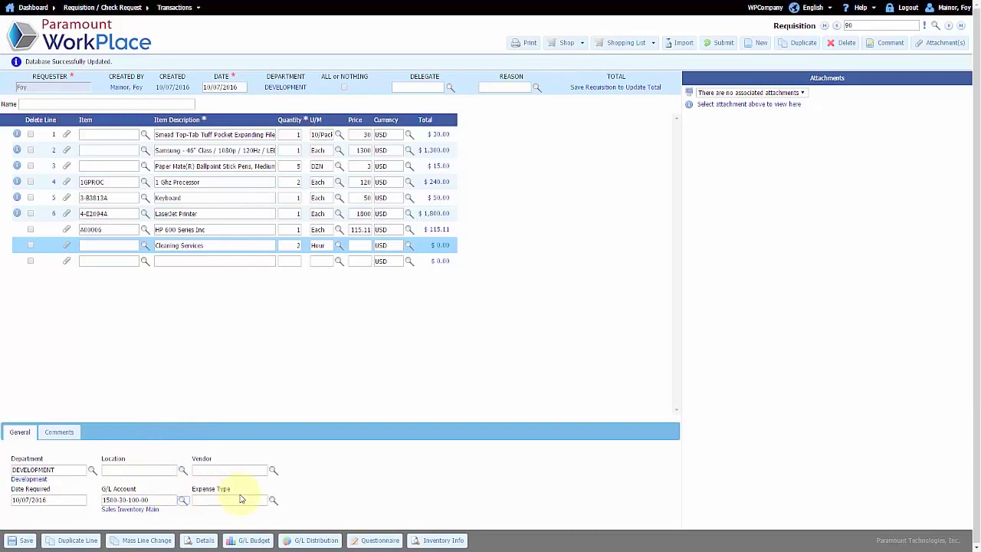
pyautogui.click(173, 229)
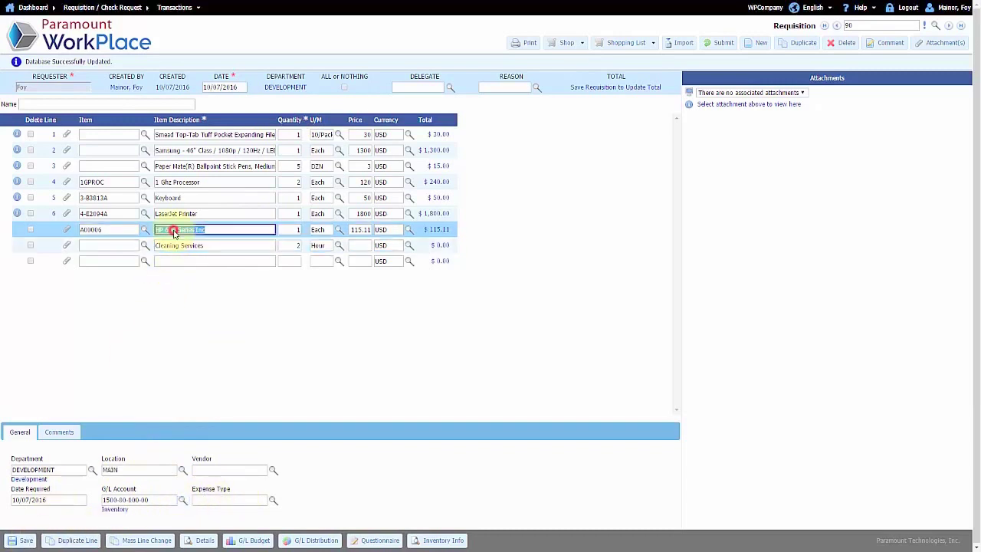
pyautogui.click(20, 539)
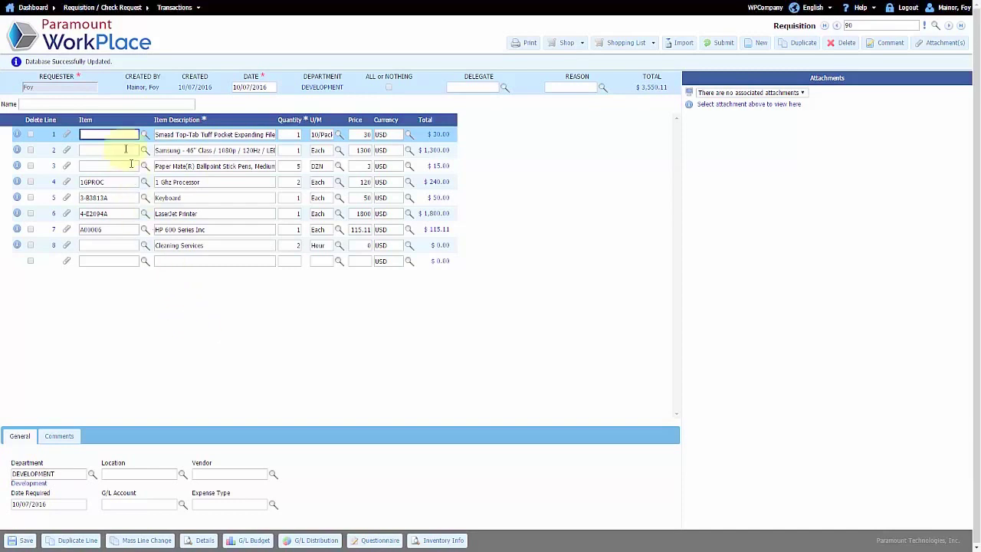
# - Name the requisition "Remodel of an office on the 5th floor"
pyautogui.click(95, 103)
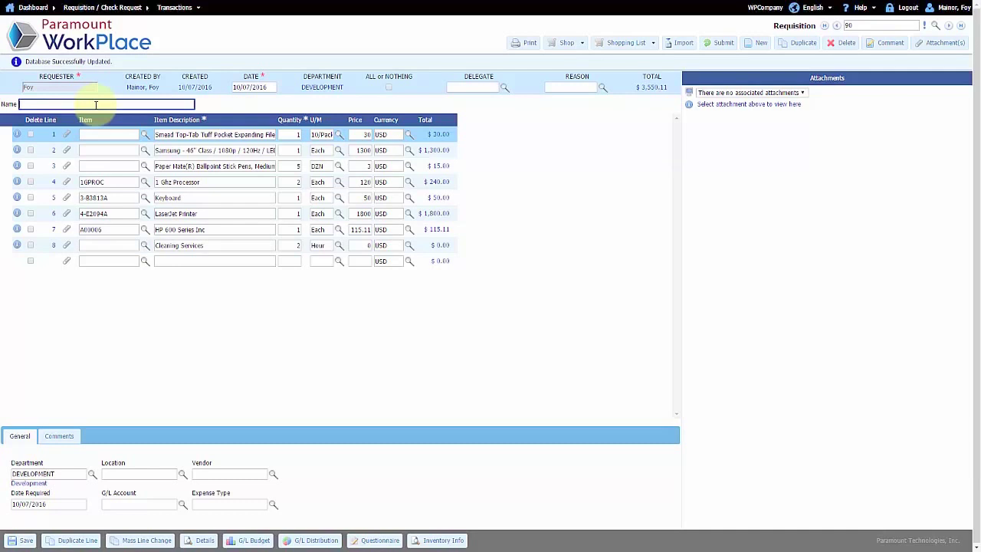
pyautogui.write('Ro')
pyautogui.write('mode')
pyautogui.write('l of an office on')
pyautogui.write(' the 5th f')
pyautogui.write('loor')
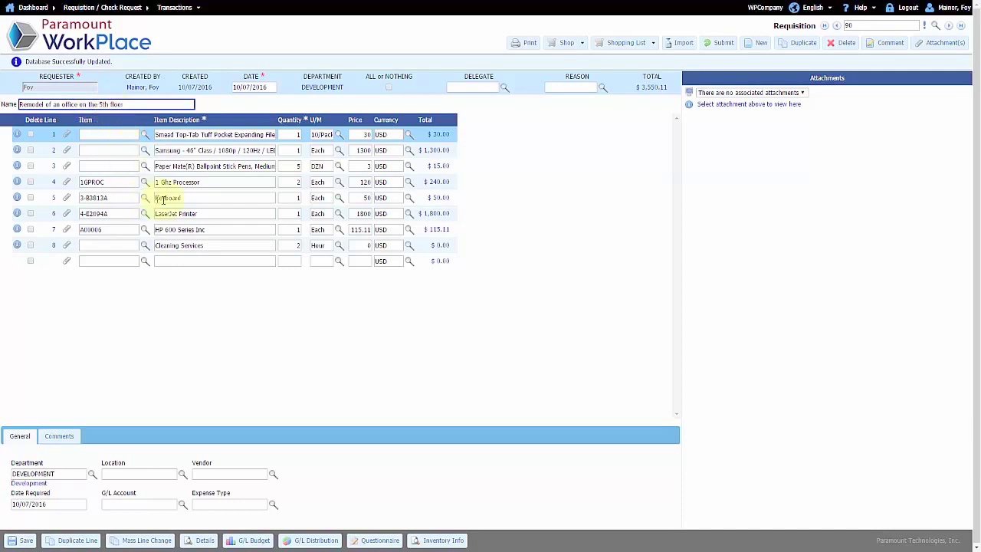
# - On the HP 600 Series Inc line, enter vendor comment "I need these ASAP" and internal comment "These are for the office that is next to the.................."
pyautogui.click(167, 229)
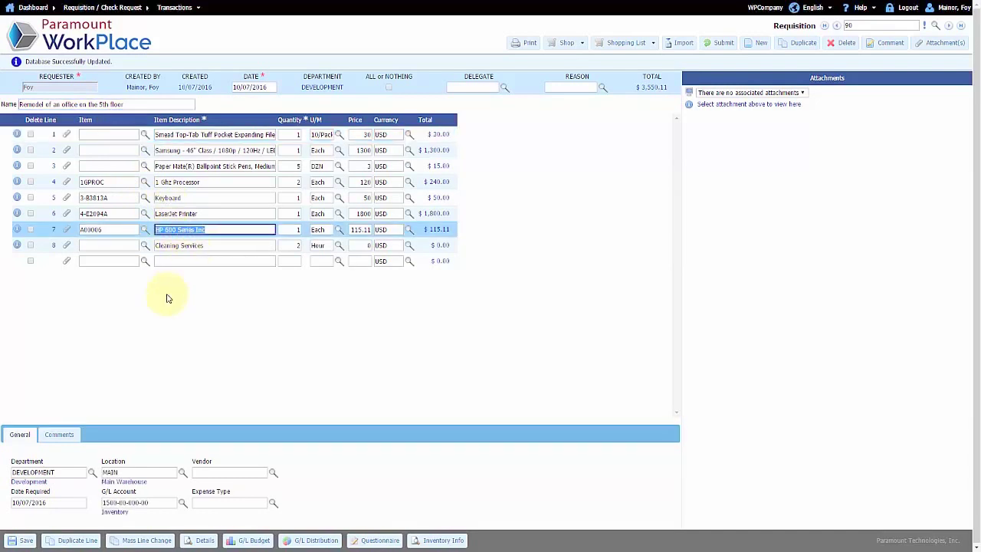
pyautogui.click(69, 434)
pyautogui.click(90, 452)
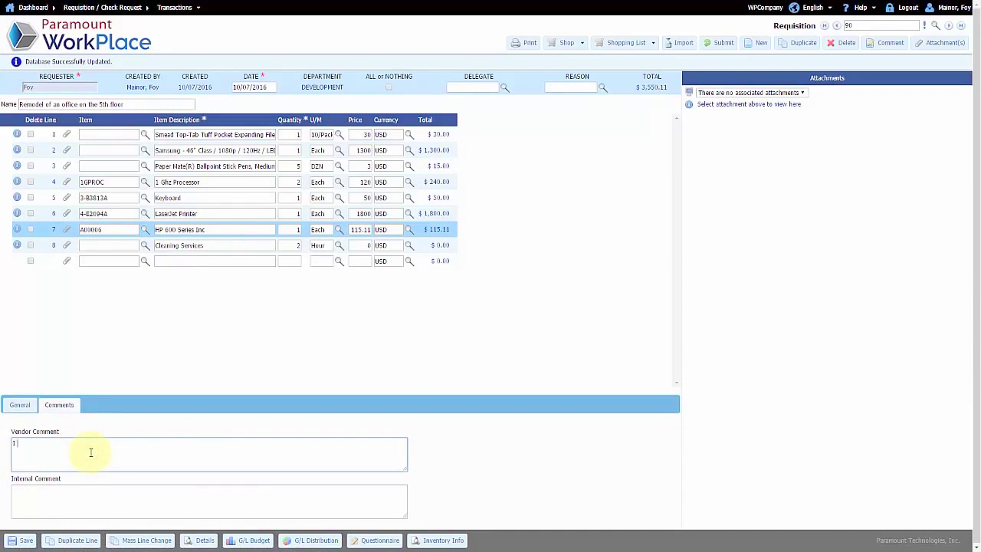
pyautogui.write('I need ithese ASAP')
pyautogui.click(79, 499)
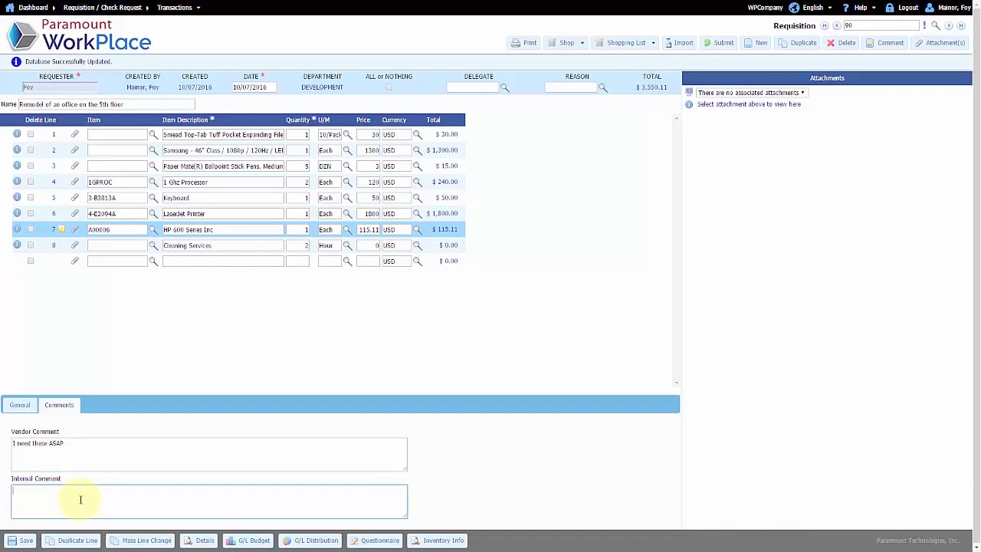
pyautogui.write('These are for the office that is next to the..................')
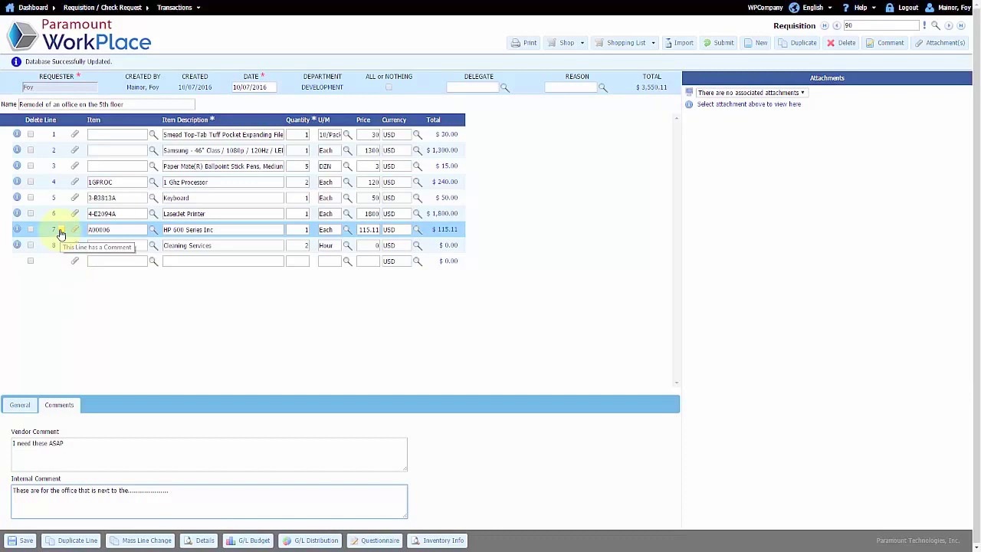
# - Enter the vendor comment "totally different" on the 1 Ghz Processor line and save the requisition
pyautogui.click(173, 182)
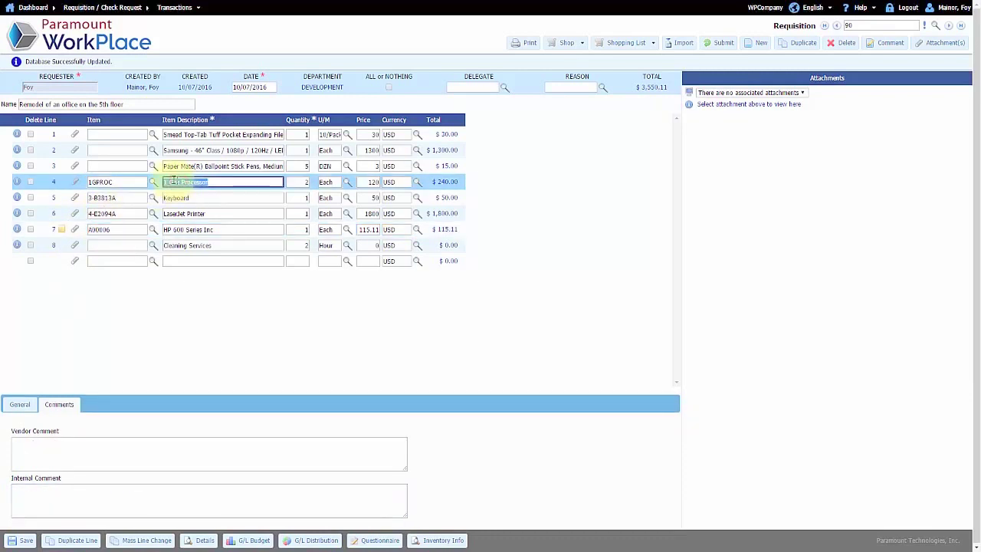
pyautogui.click(95, 453)
pyautogui.click(54, 503)
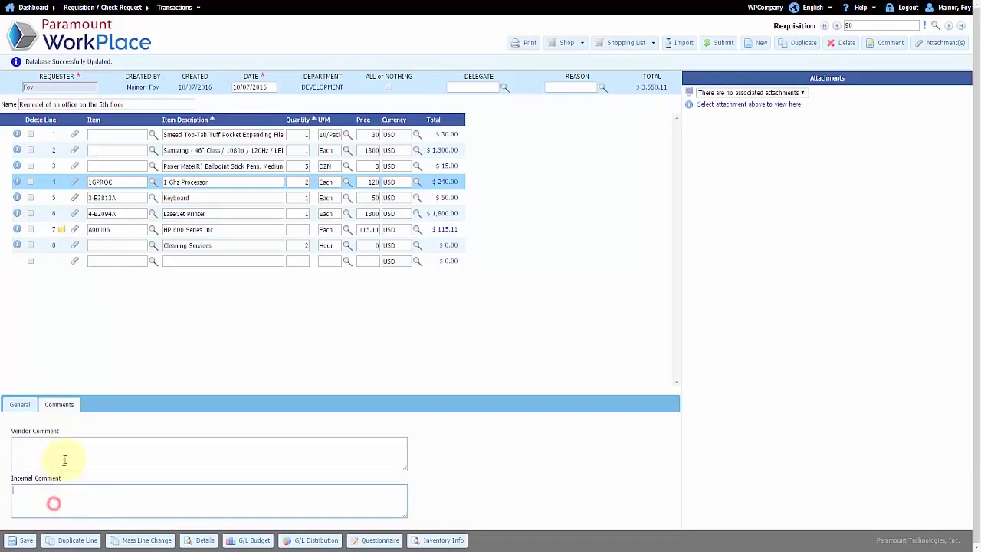
pyautogui.click(66, 452)
pyautogui.write('totall')
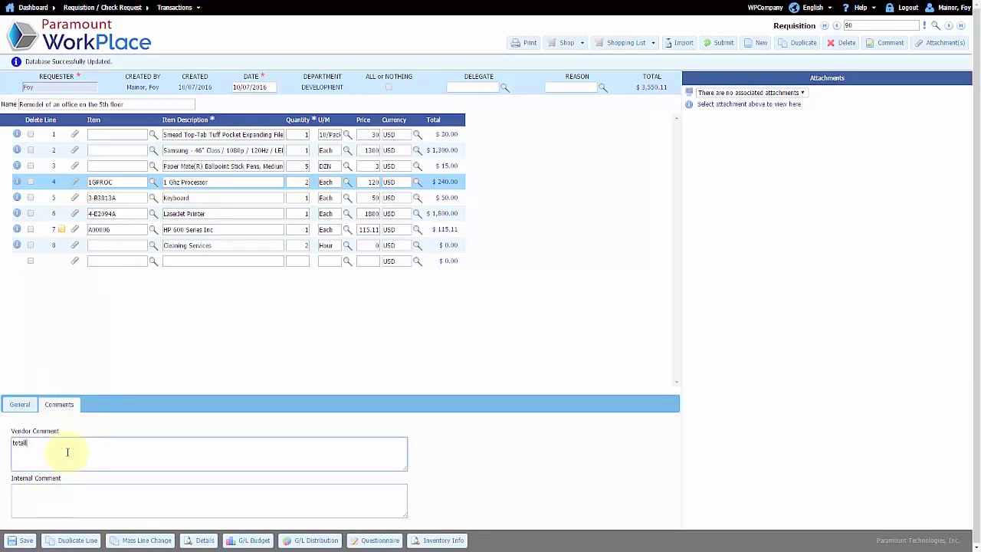
pyautogui.write('y different')
pyautogui.click(48, 505)
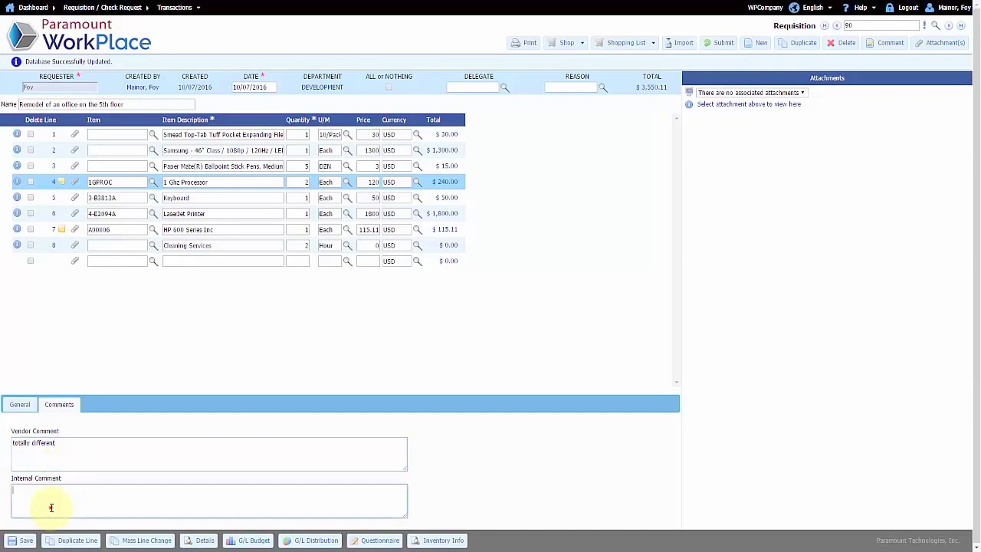
pyautogui.moveTo(60, 185)
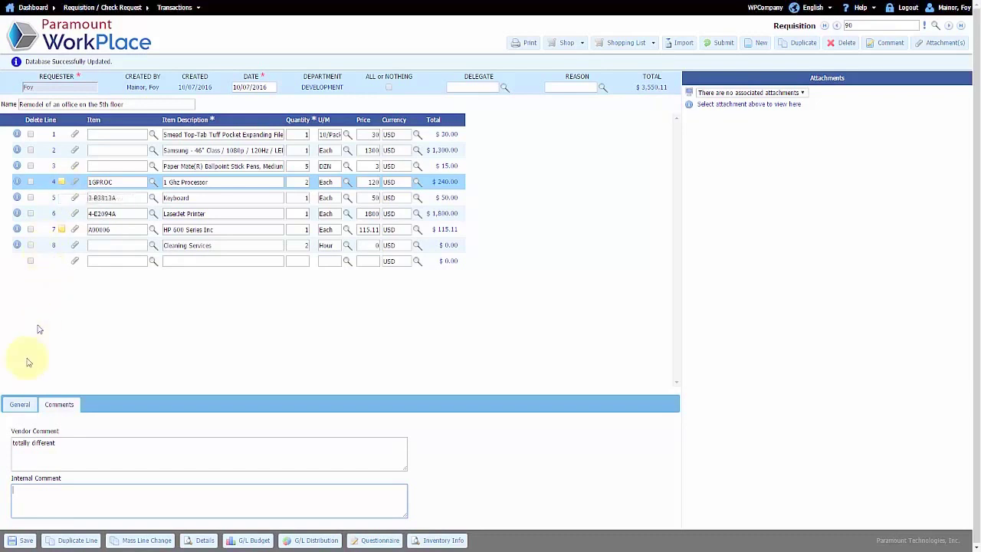
pyautogui.click(20, 404)
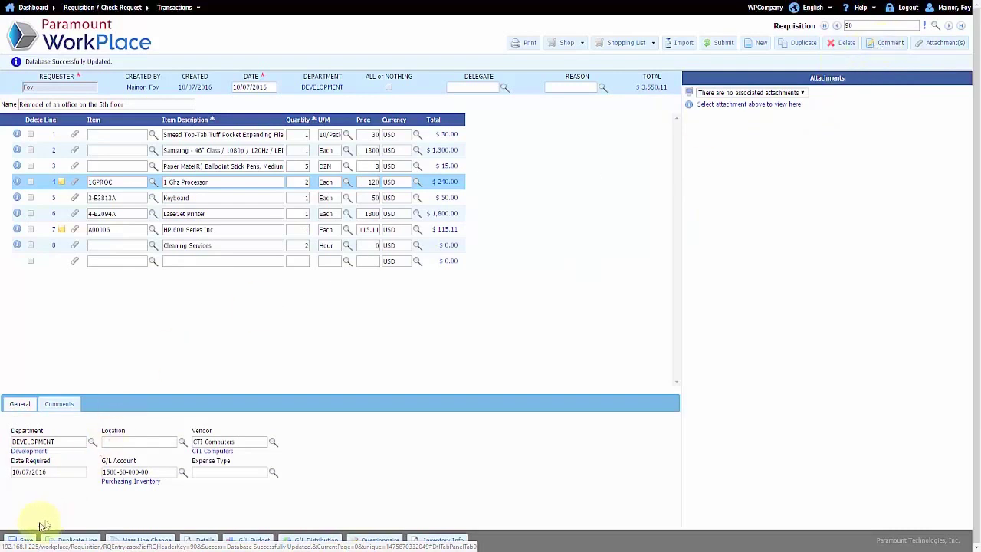
pyautogui.click(25, 539)
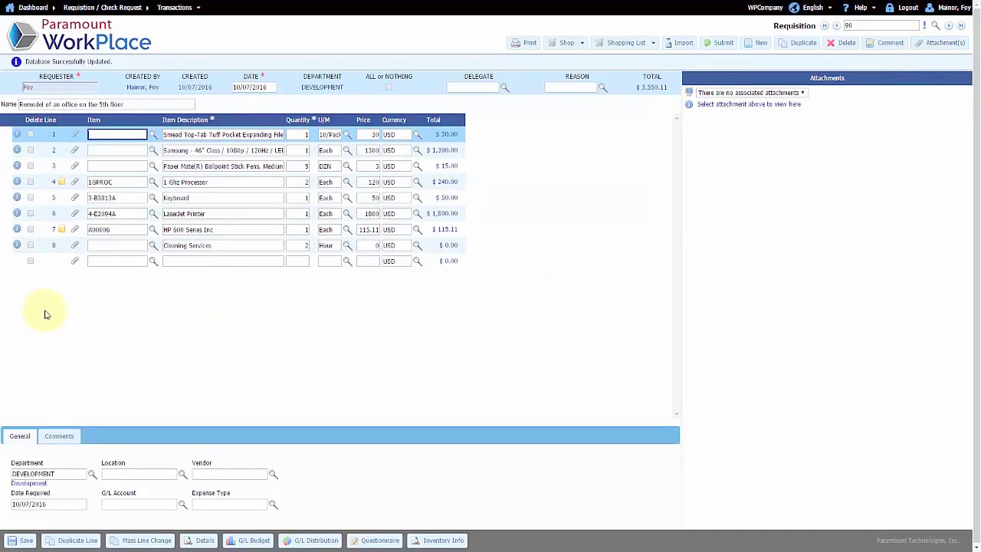
# - Attach the file GURDWARA PLANS PAGE 4 to the HP 600 Series Inc line with the description Office Plans
pyautogui.click(74, 229)
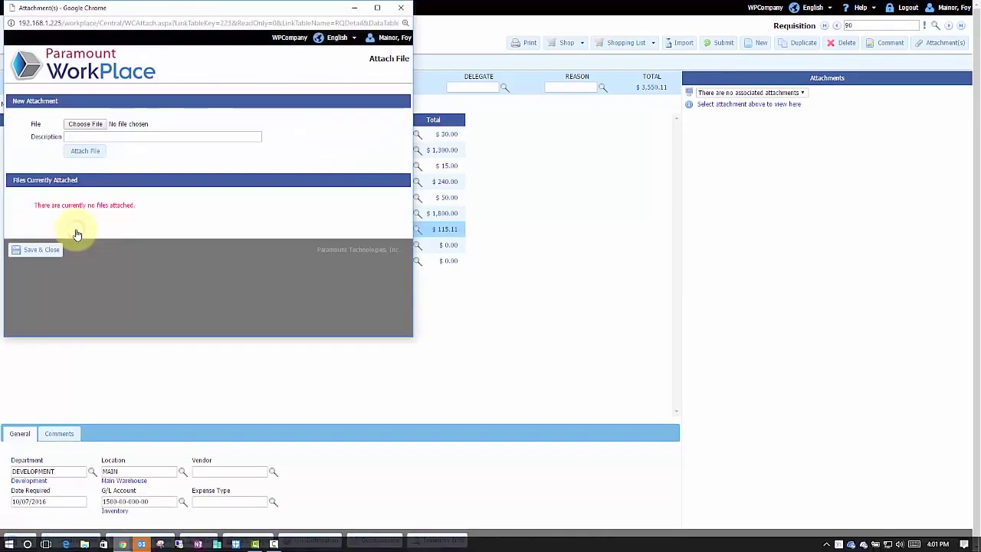
pyautogui.click(84, 125)
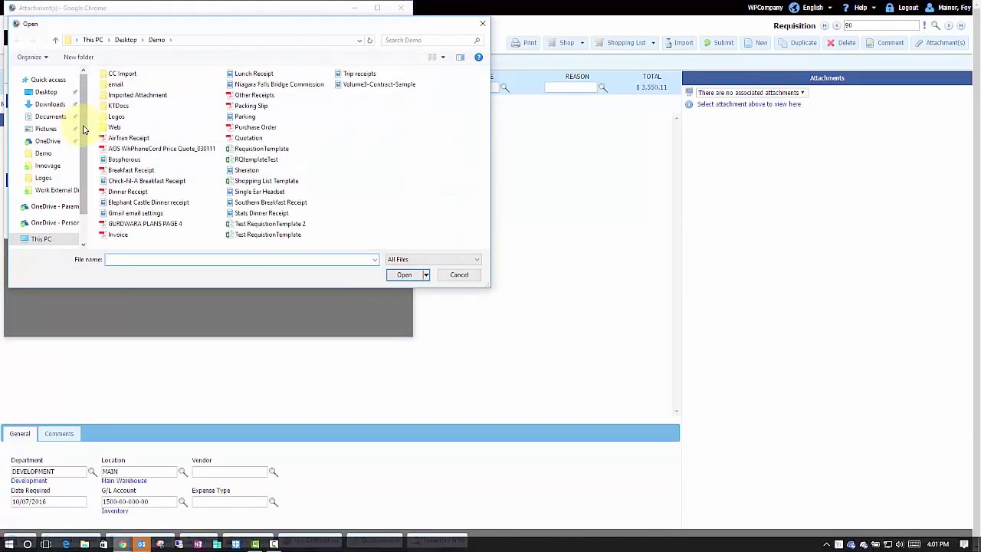
pyautogui.doubleClick(143, 227)
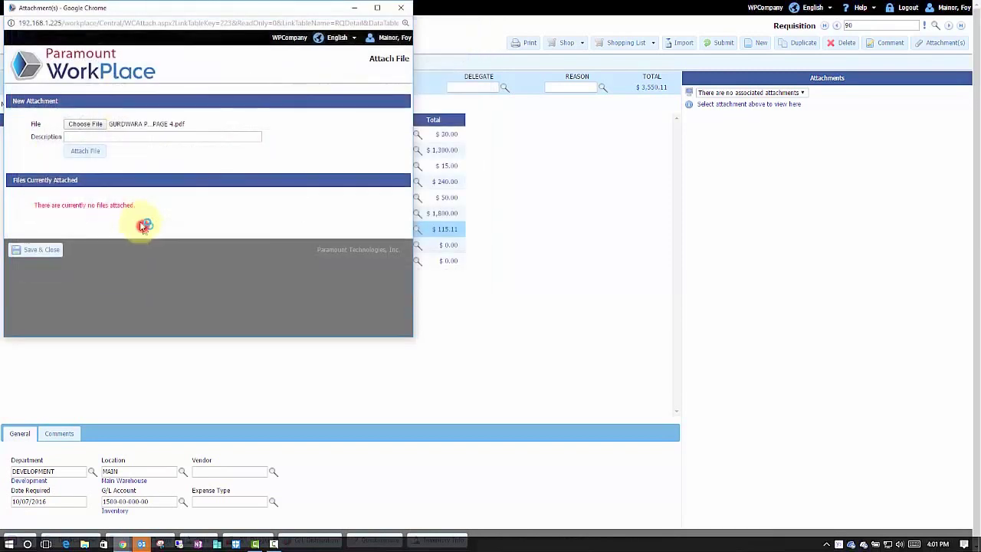
pyautogui.click(123, 136)
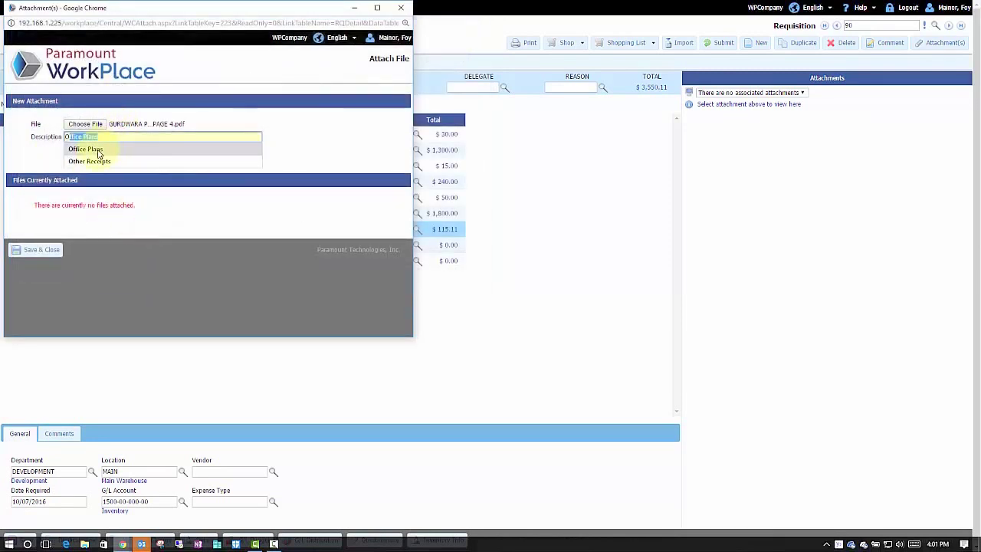
pyautogui.click(95, 147)
pyautogui.click(97, 153)
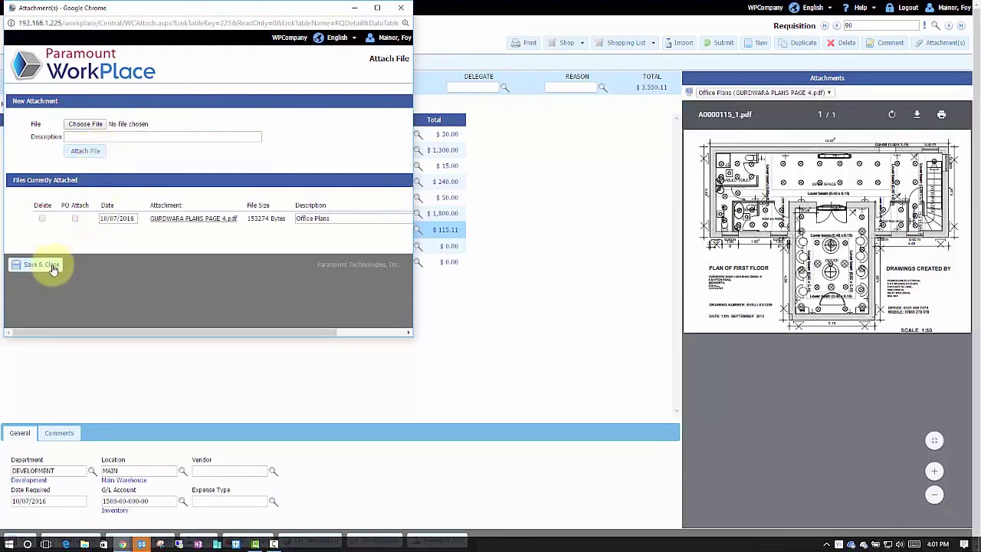
pyautogui.click(42, 264)
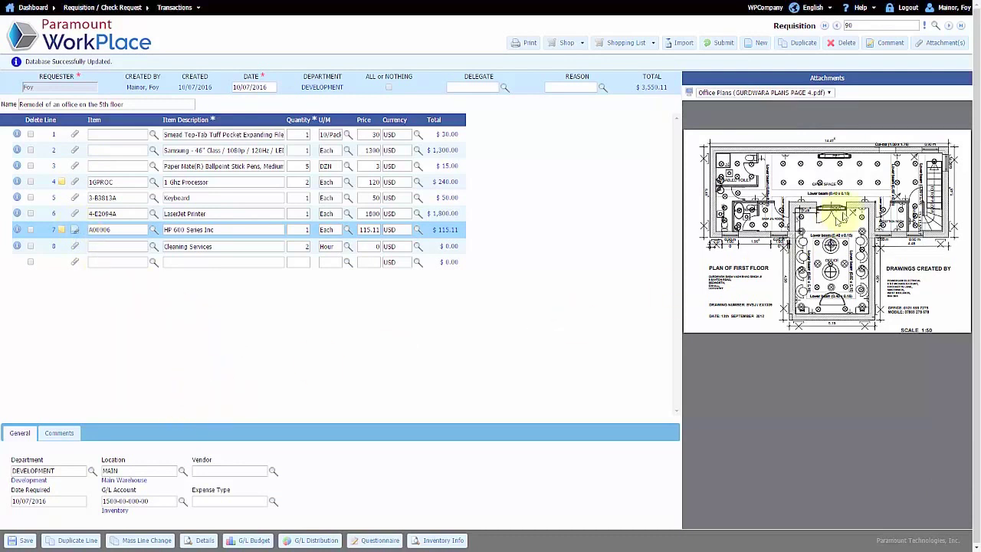
# - Attach the file Volume3-Contract-Sample to the whole requisition with the description Contract
pyautogui.click(929, 46)
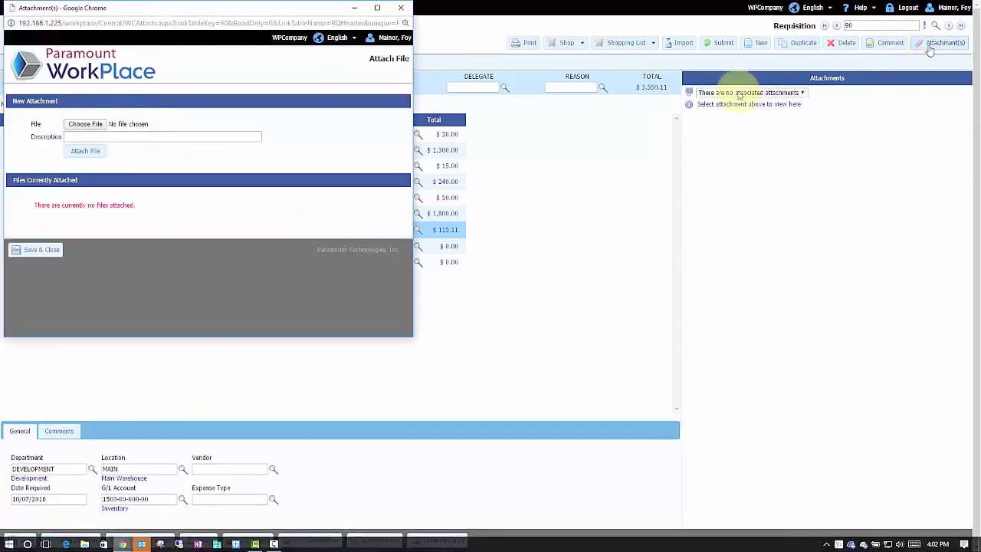
pyautogui.click(81, 125)
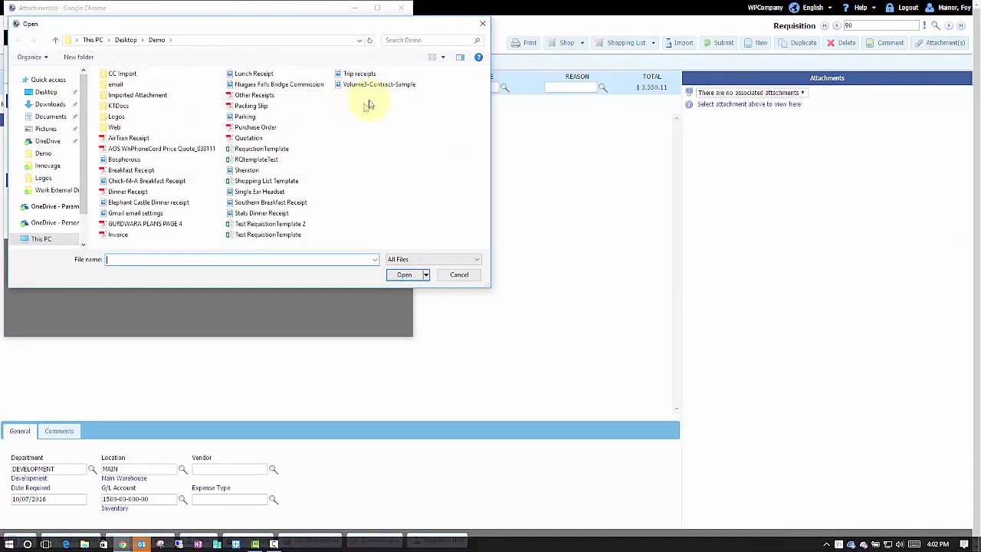
pyautogui.doubleClick(368, 90)
pyautogui.click(196, 144)
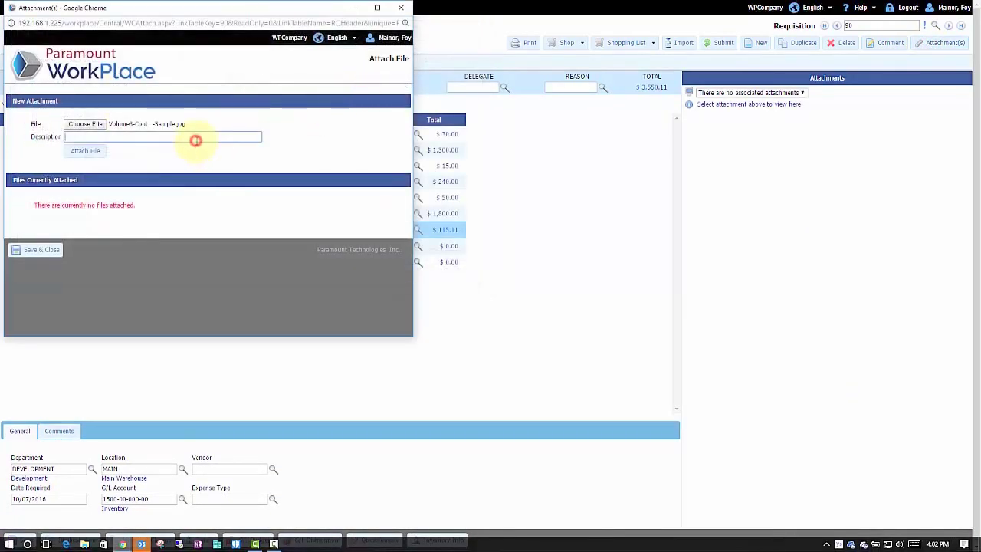
pyautogui.click(100, 151)
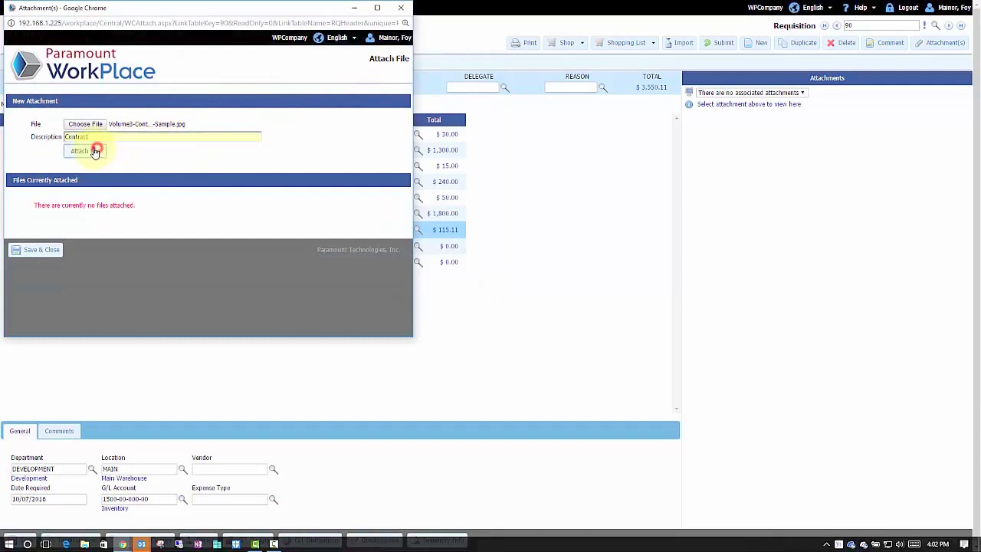
pyautogui.click(89, 150)
pyautogui.click(42, 265)
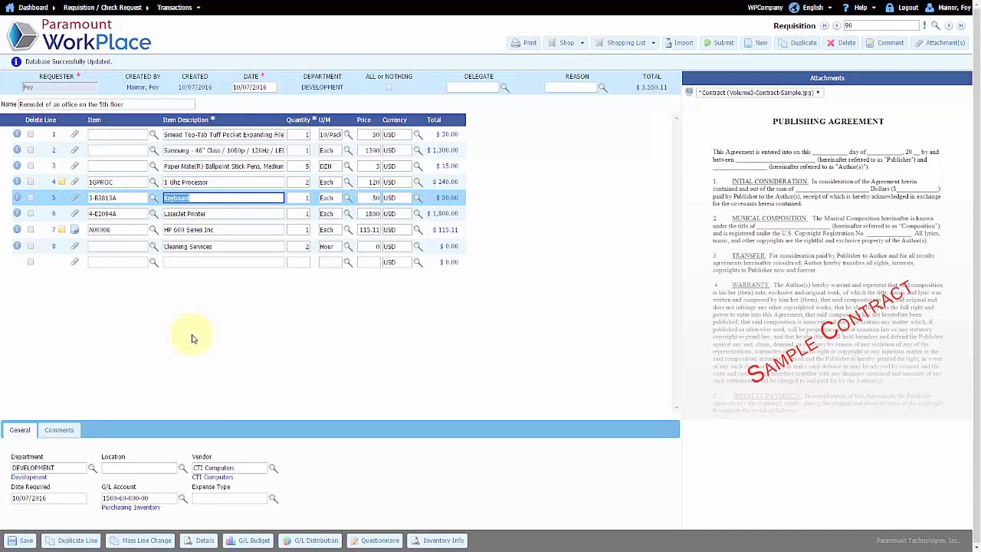
# - Check the vendor on the Smead file, Paper Mate pens and 1 Ghz Processor lines
pyautogui.click(196, 134)
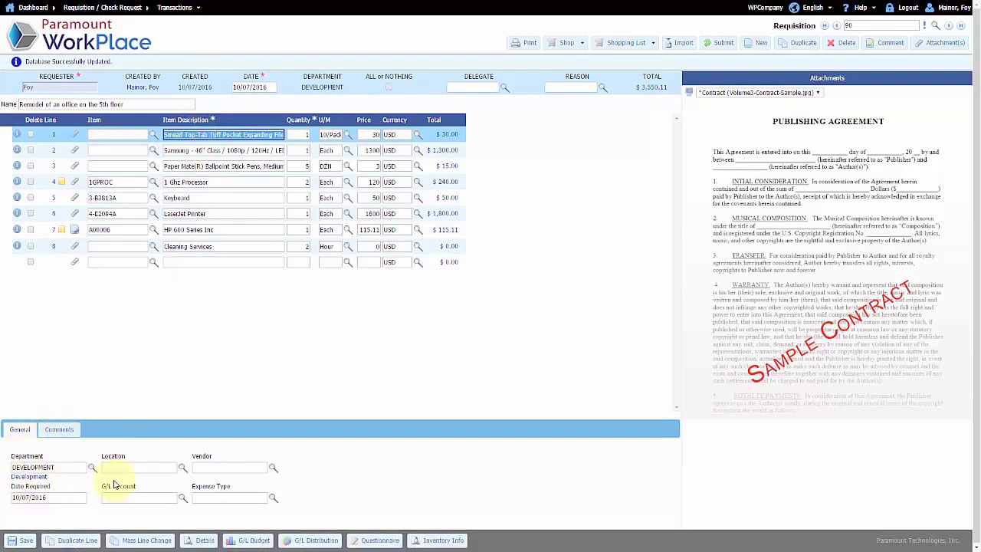
pyautogui.click(208, 167)
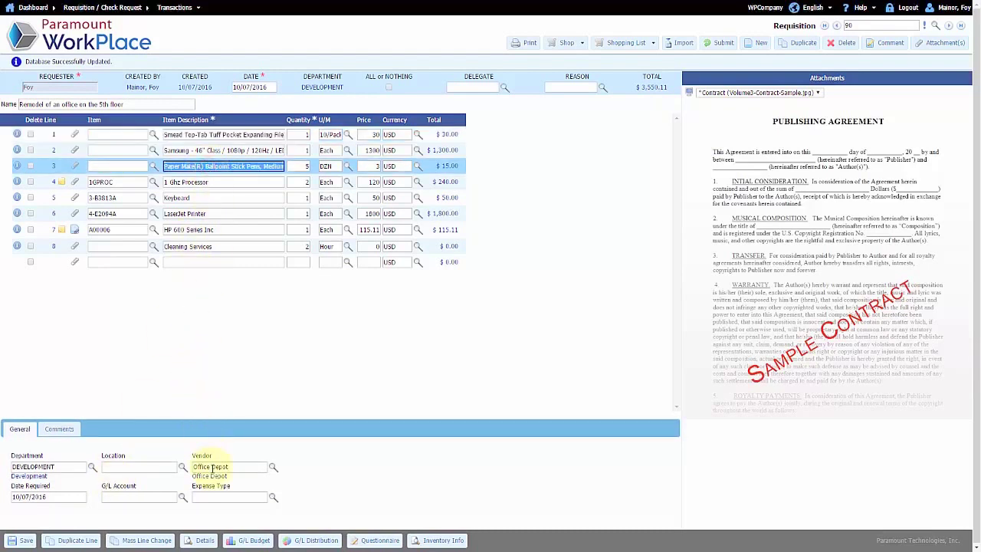
pyautogui.click(203, 182)
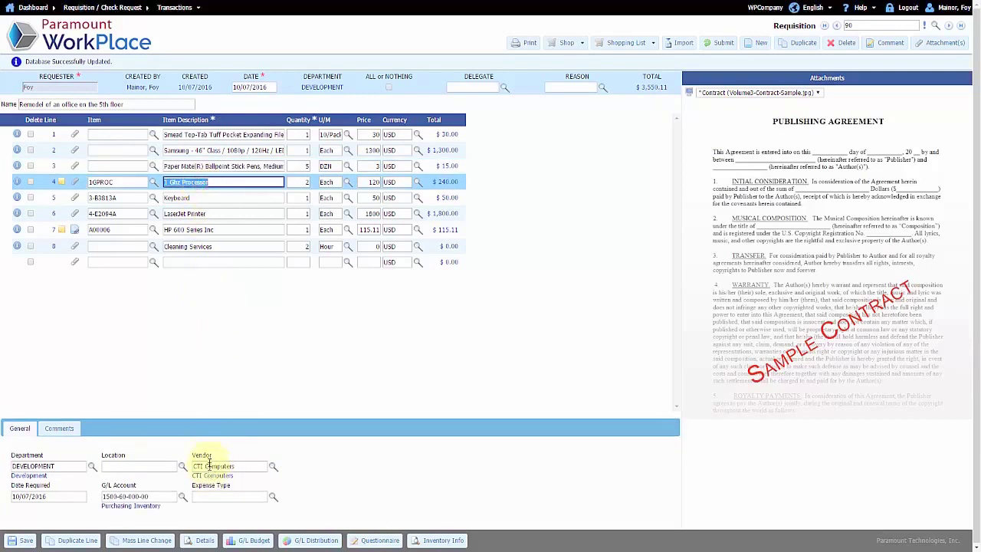
# - Check the LaserJet Printer line's vendor, then set the HP 600 Series Inc line's expense type to IT and save the requisition
pyautogui.click(213, 215)
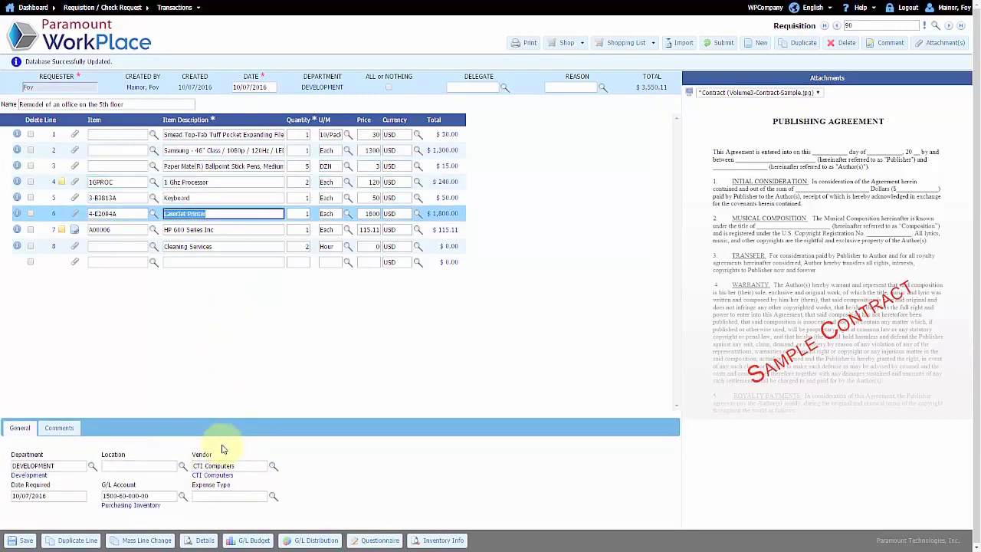
pyautogui.click(209, 230)
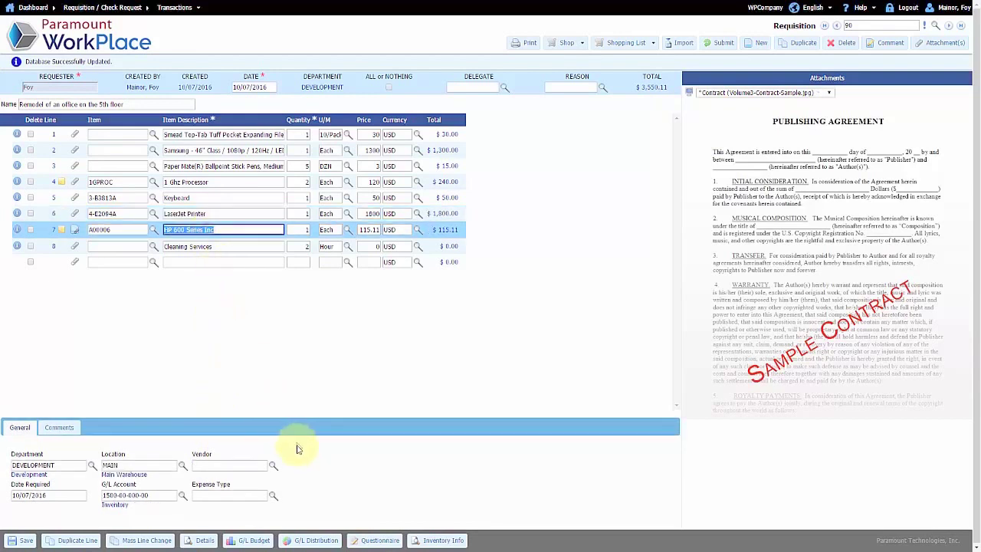
pyautogui.click(272, 496)
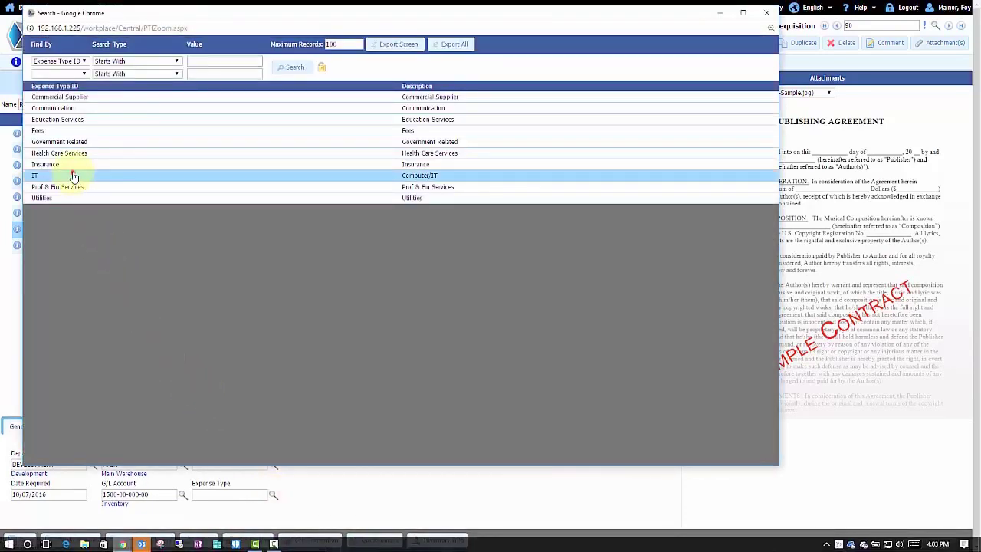
pyautogui.click(73, 176)
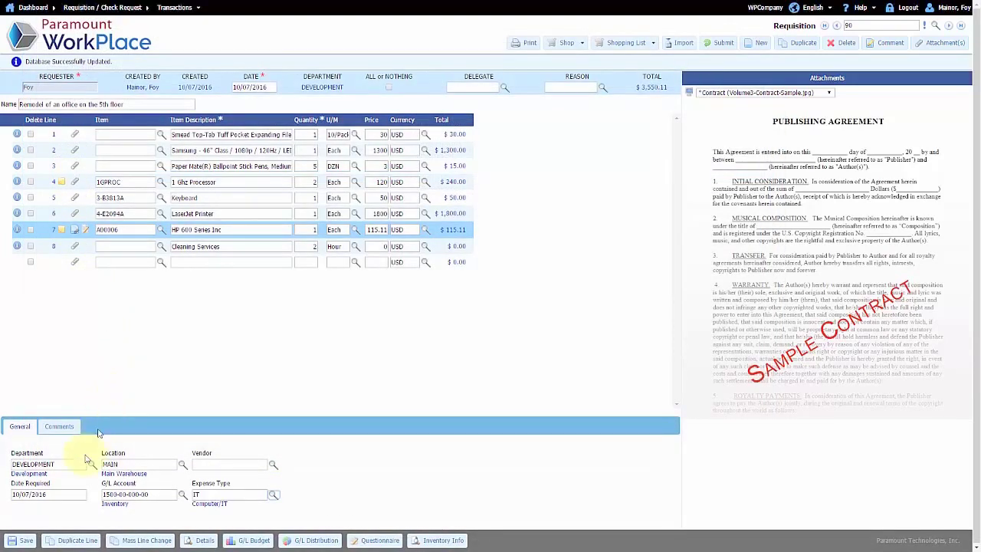
pyautogui.click(25, 540)
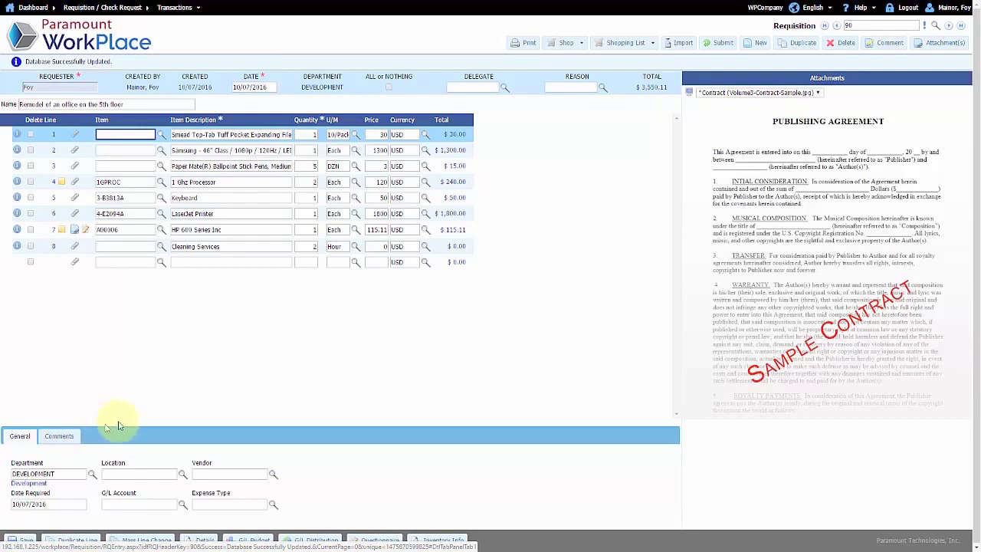
# - Review the screen size, RAM, hard drive and additional requirements questions in the HP 600 Series Inc line's questionnaire, and close it unanswered
pyautogui.click(202, 229)
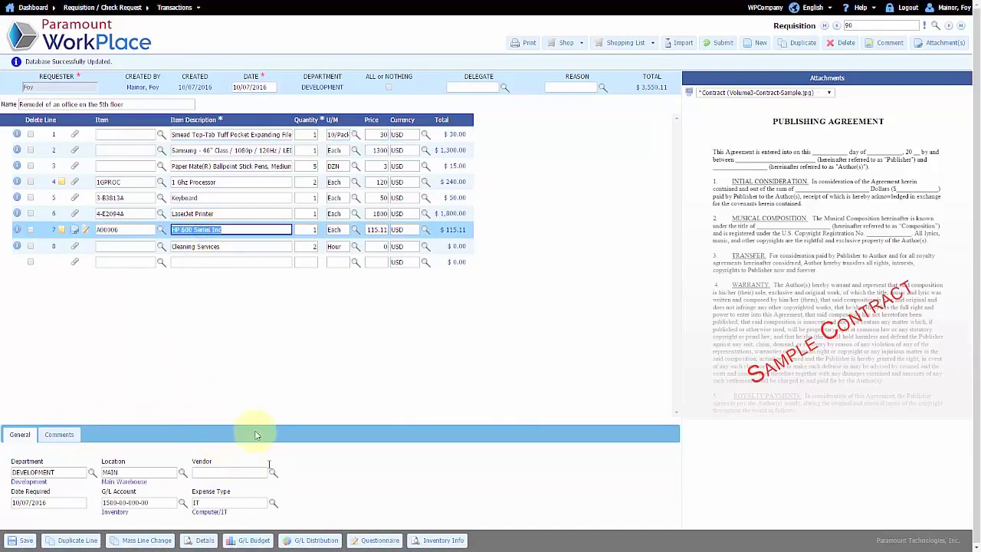
pyautogui.click(87, 233)
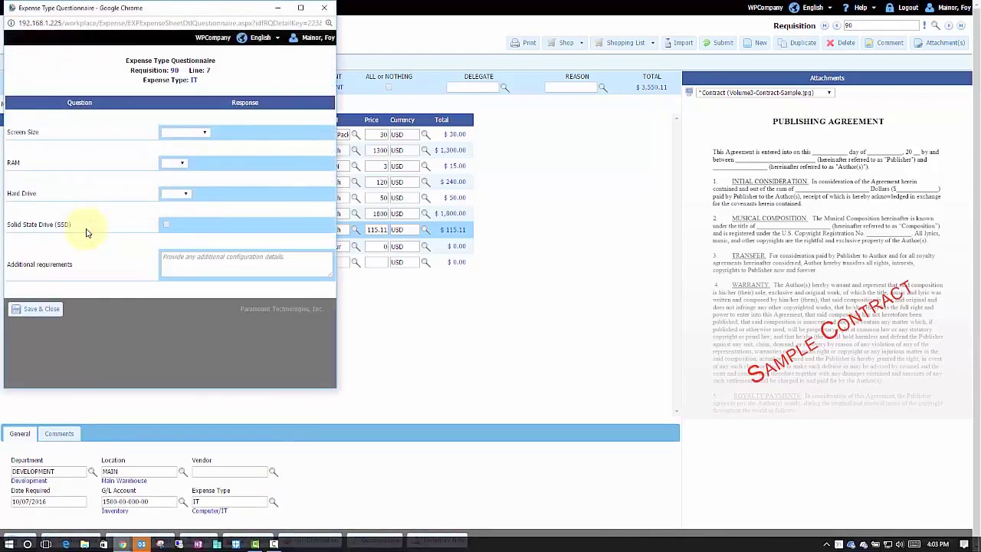
pyautogui.click(206, 133)
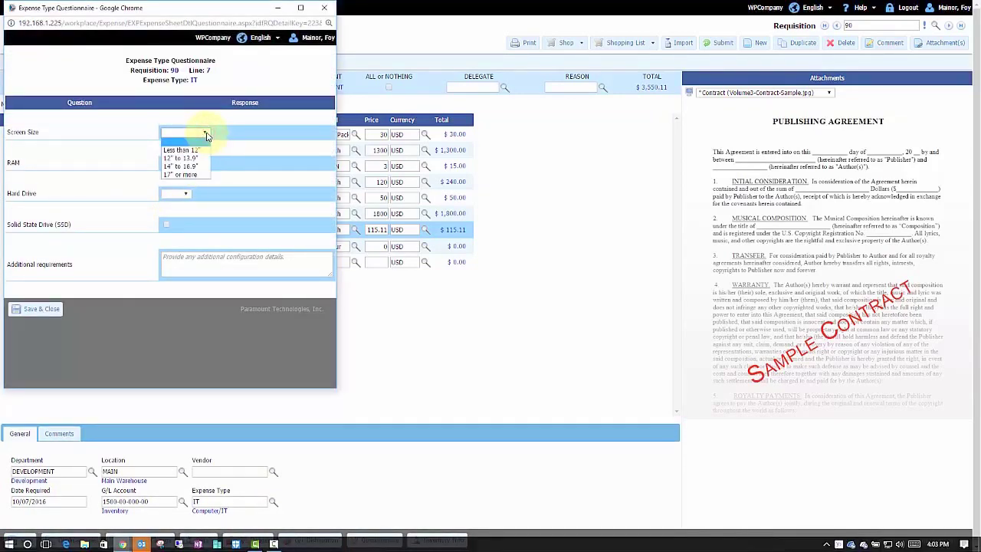
pyautogui.click(206, 135)
pyautogui.click(184, 165)
pyautogui.click(183, 168)
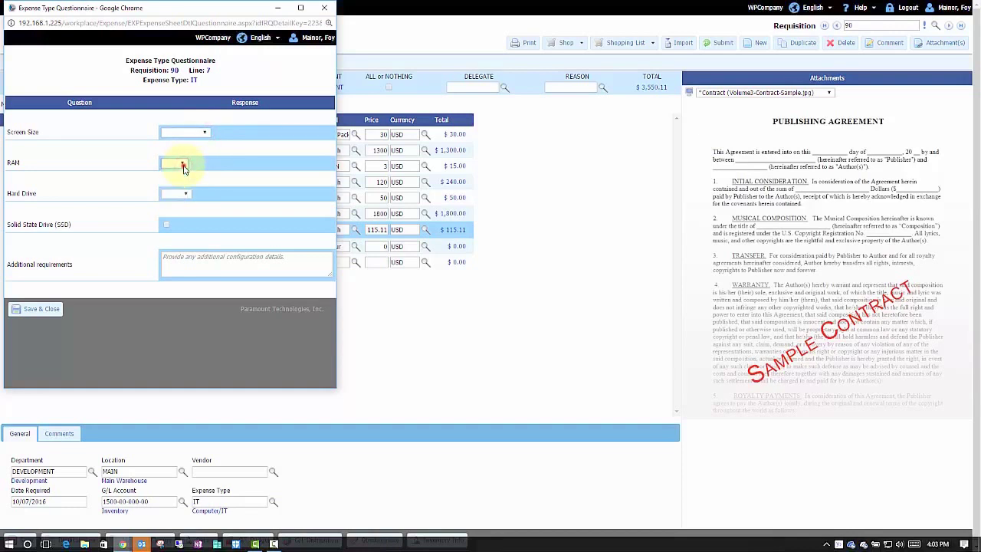
pyautogui.click(189, 193)
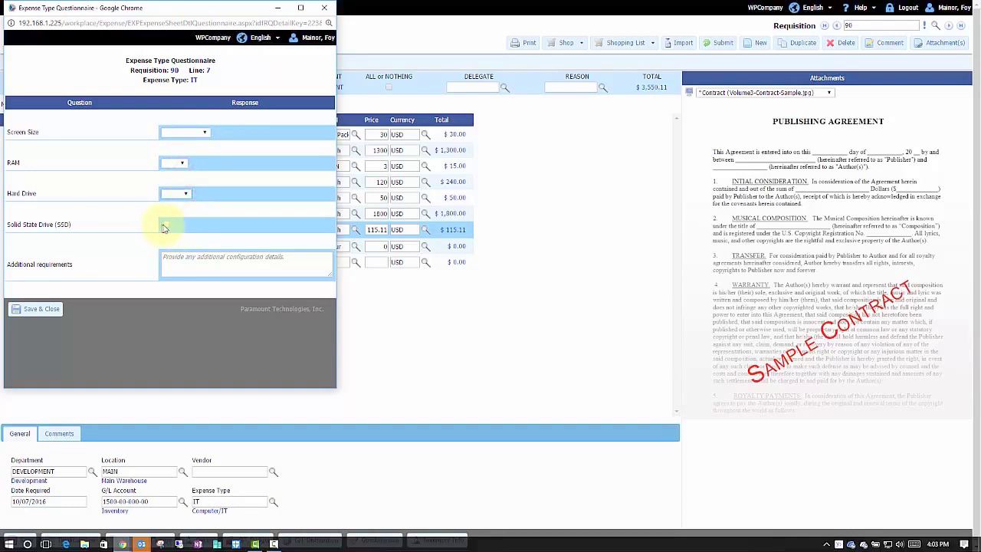
pyautogui.click(175, 267)
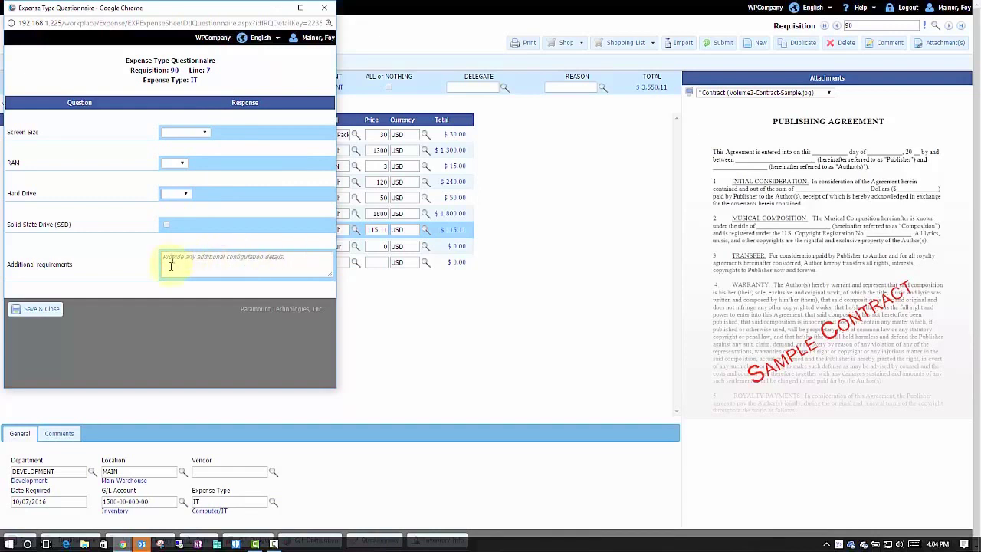
pyautogui.click(52, 311)
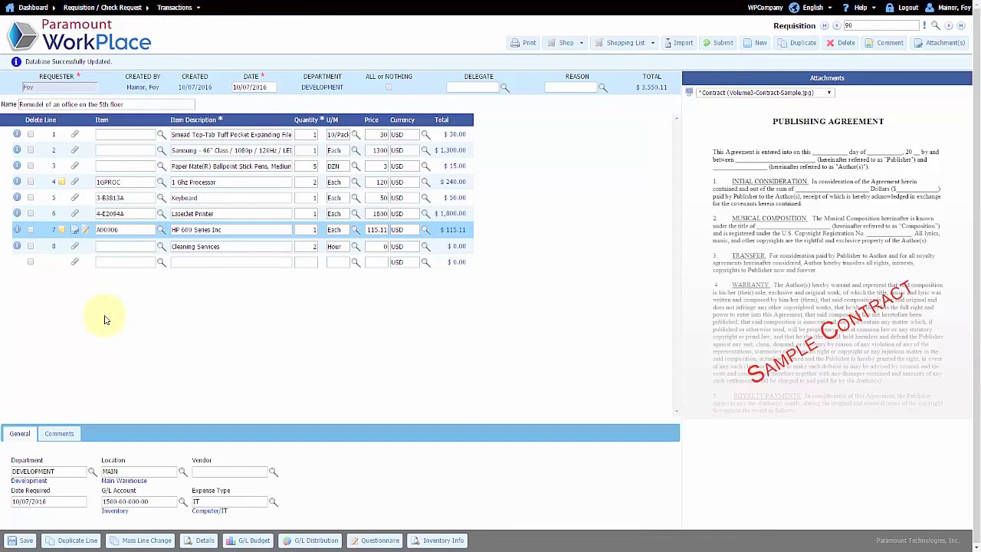
# - View the fields available for a mass line change and close it with every field left blank
pyautogui.click(143, 541)
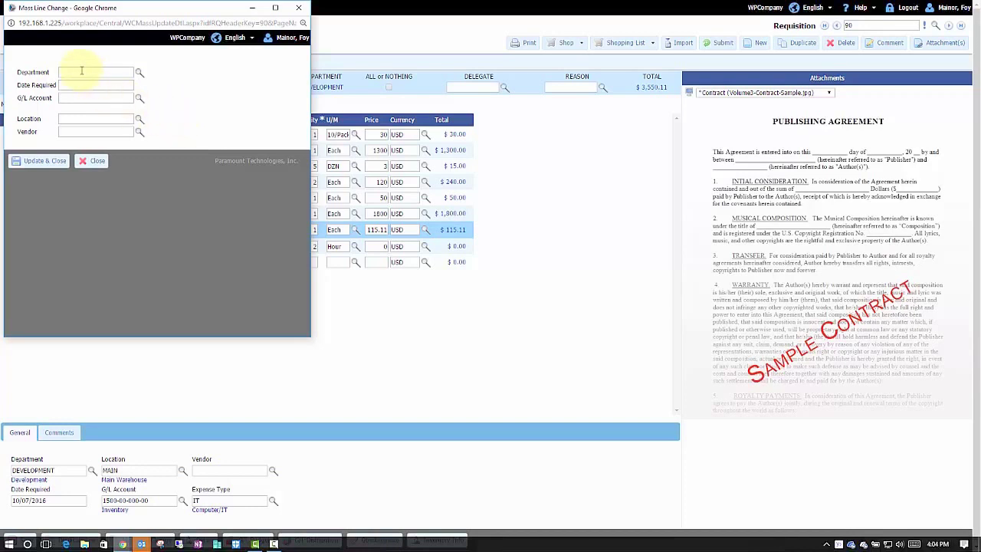
pyautogui.click(35, 167)
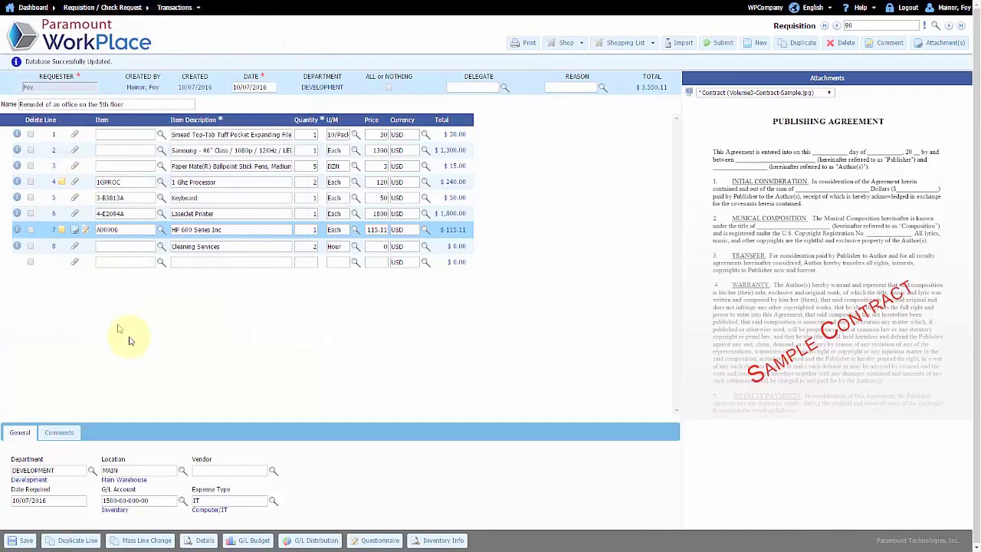
# - Review the G/L budget and the G/L distribution of the Cleaning Services line
pyautogui.click(234, 246)
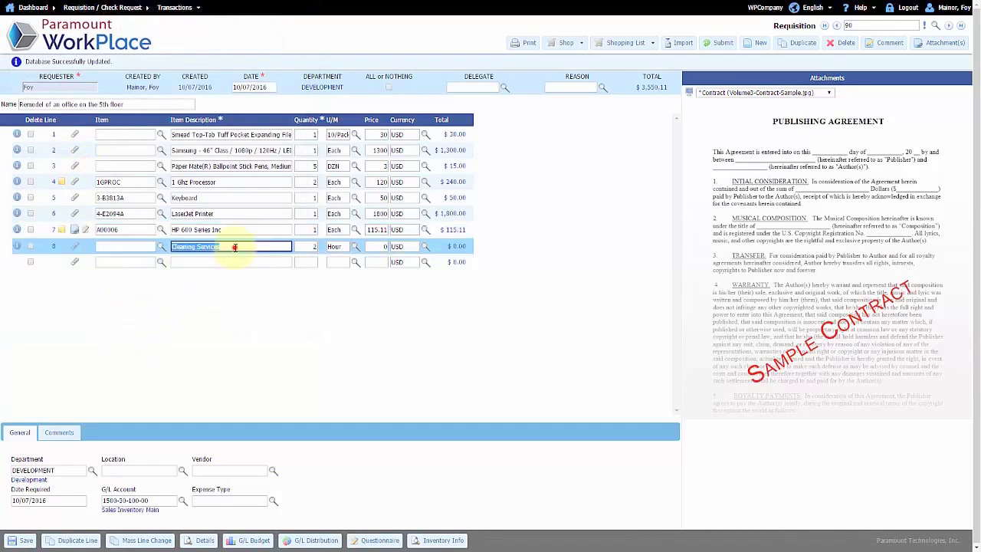
pyautogui.click(249, 540)
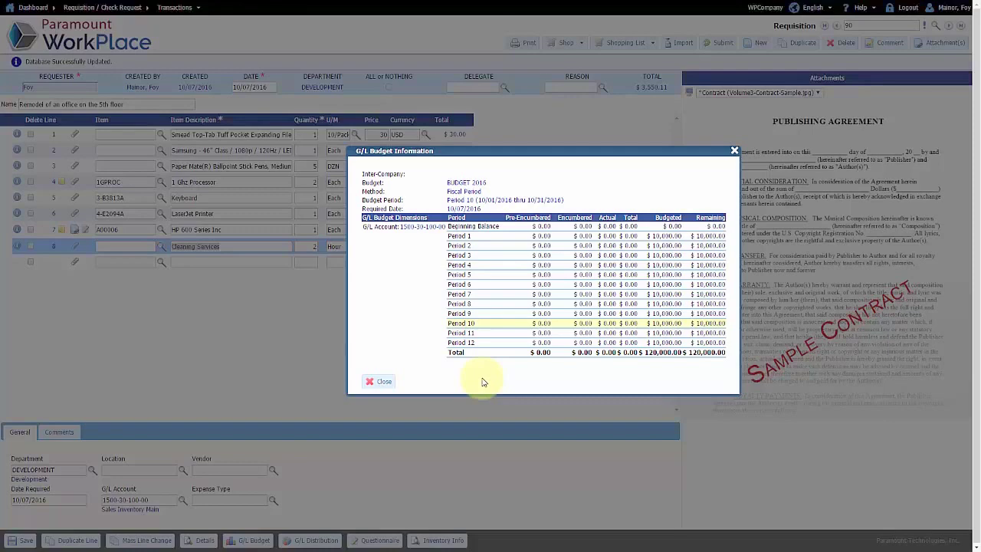
pyautogui.click(368, 382)
pyautogui.click(317, 539)
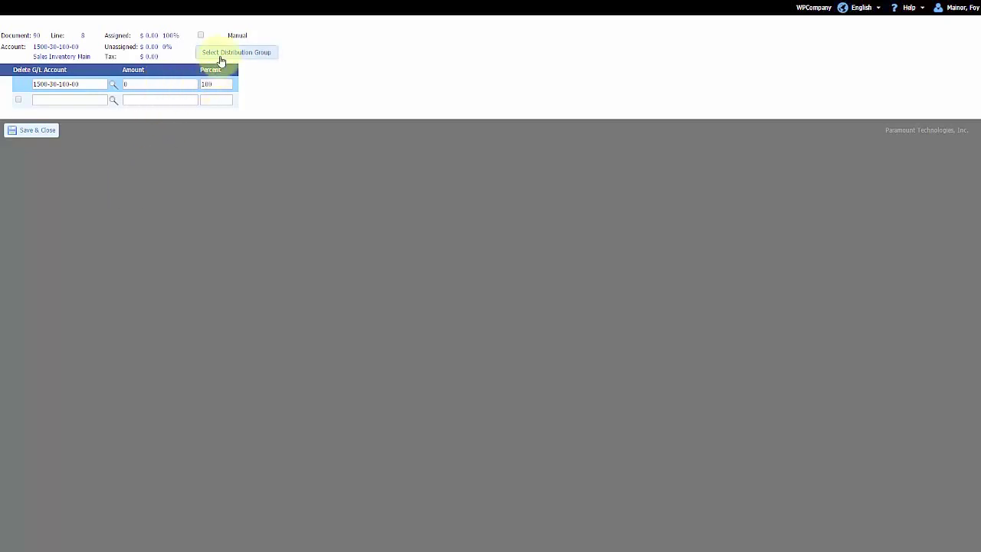
pyautogui.click(37, 132)
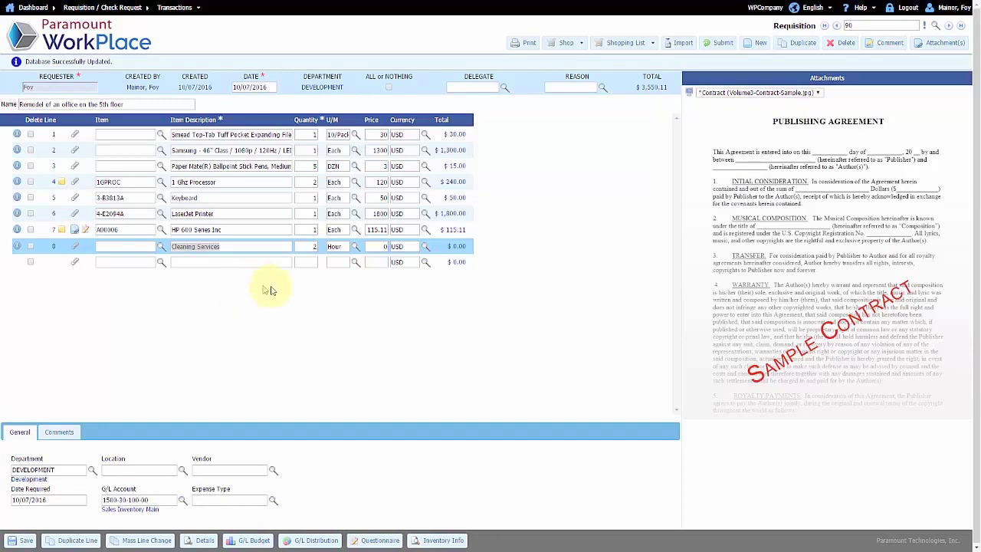
# - Submit the requisition for approval and confirm the submission
pyautogui.click(720, 43)
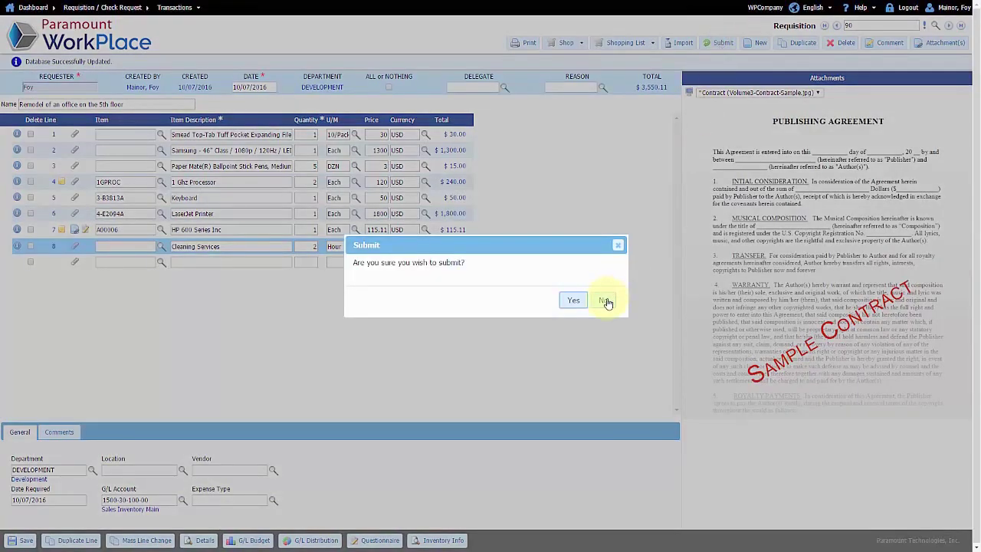
pyautogui.click(573, 302)
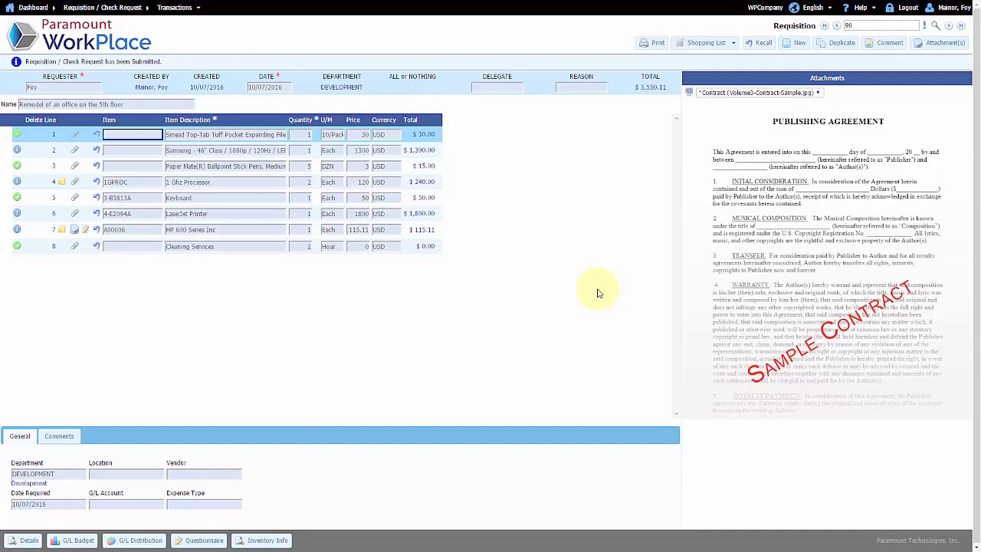
# - View the approval path and log of the submitted LaserJet Printer line, and log out of WorkPlace
pyautogui.click(228, 214)
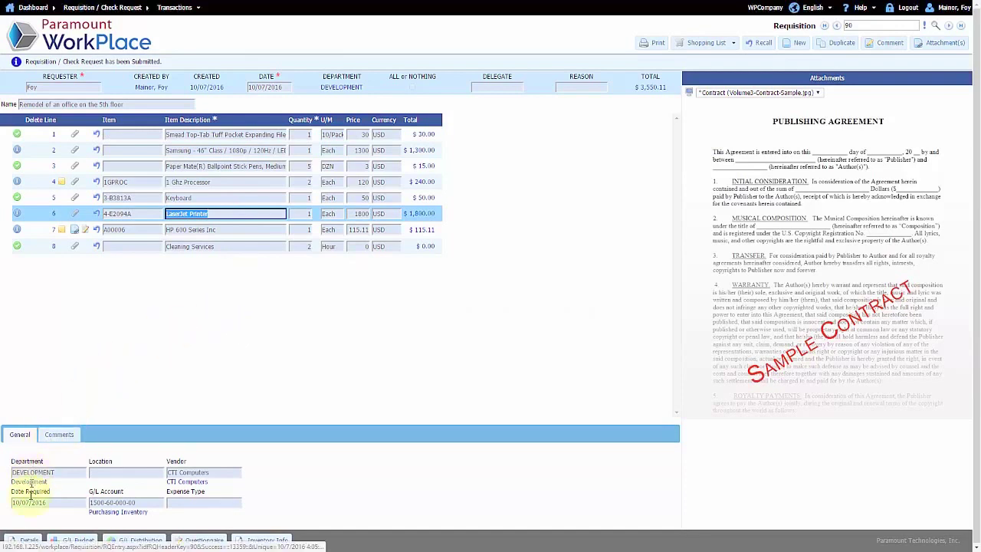
pyautogui.click(29, 541)
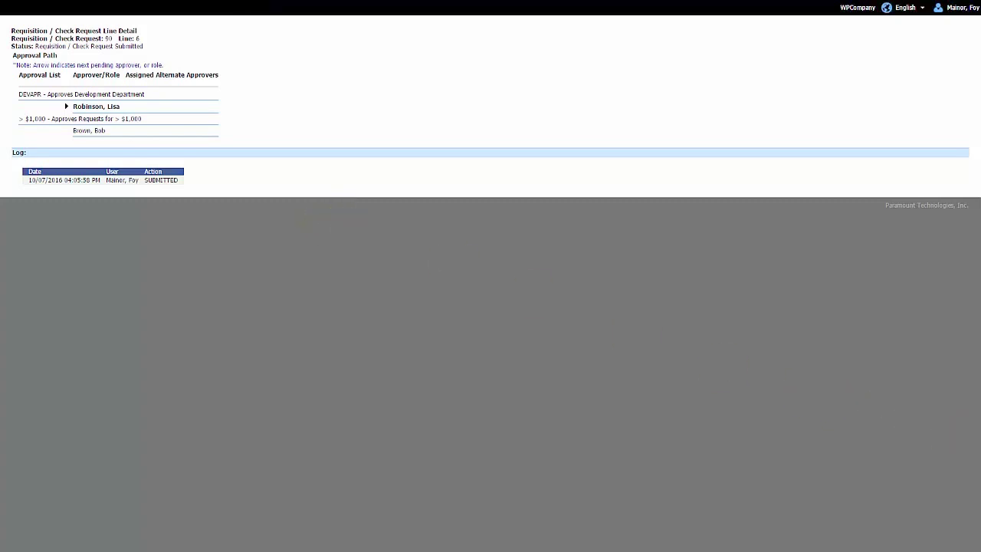
pyautogui.hotkey('ctrl', 'w')
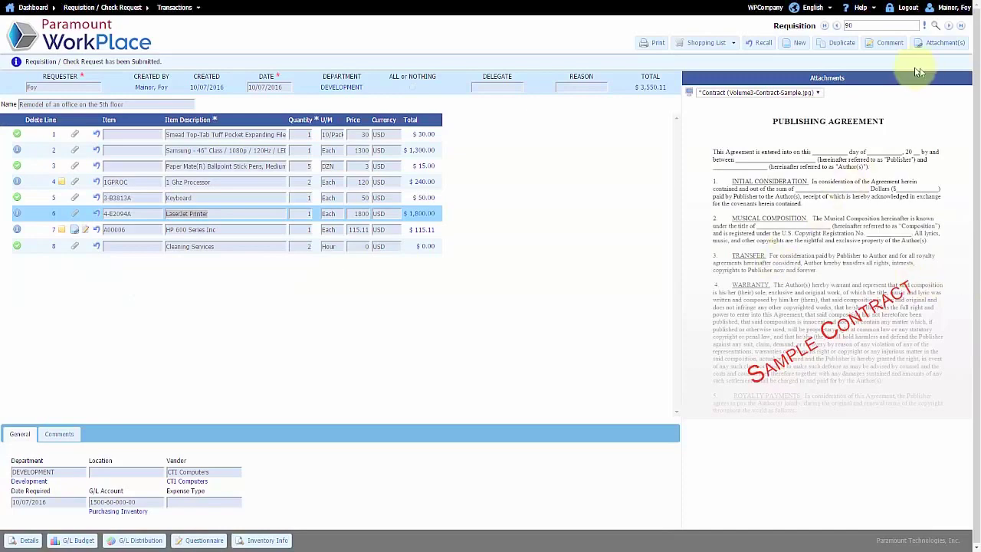
pyautogui.click(908, 8)
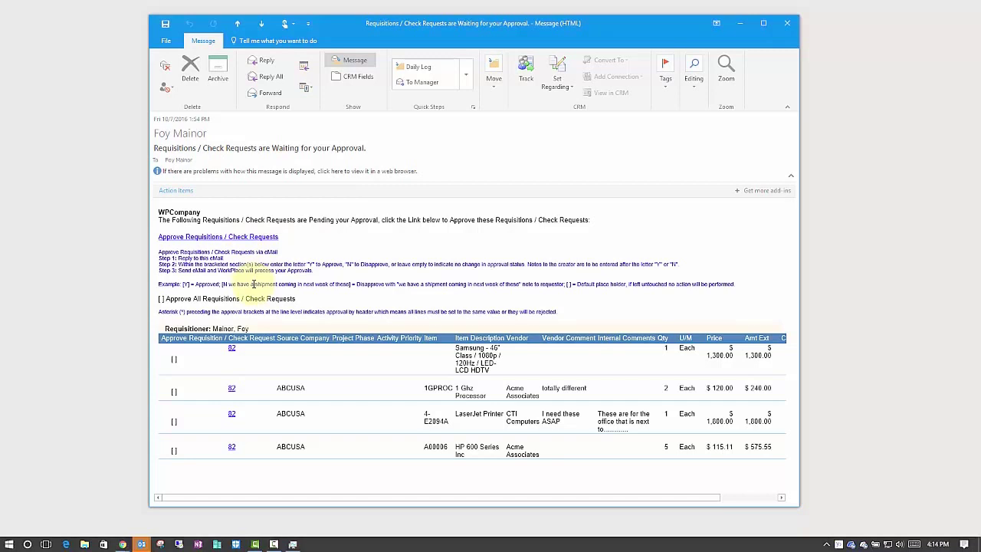
# - Start a reply to the approval request e-mail in Outlook and try approving all requisitions with Y
pyautogui.click(260, 61)
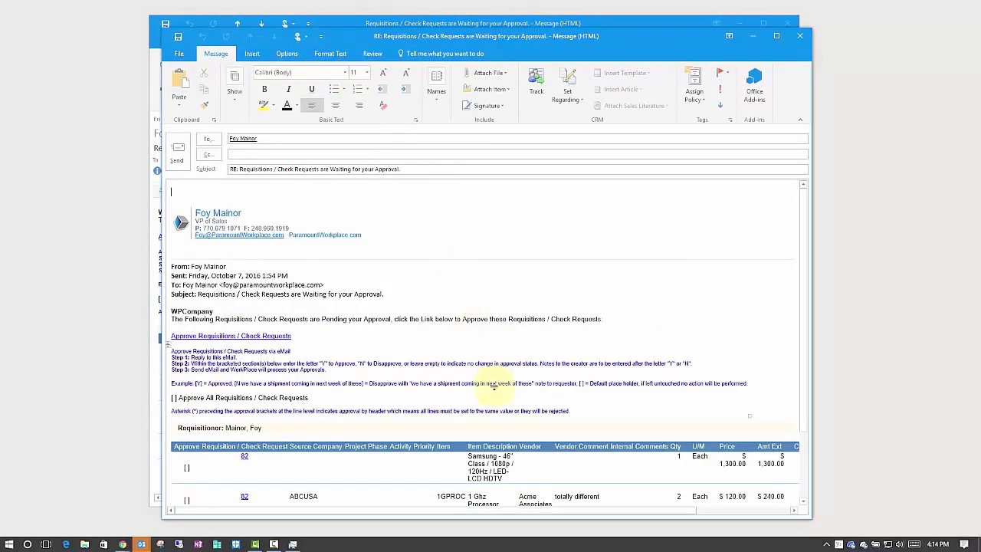
pyautogui.scroll(-2, 495, 386)
pyautogui.scroll(-1, 495, 386)
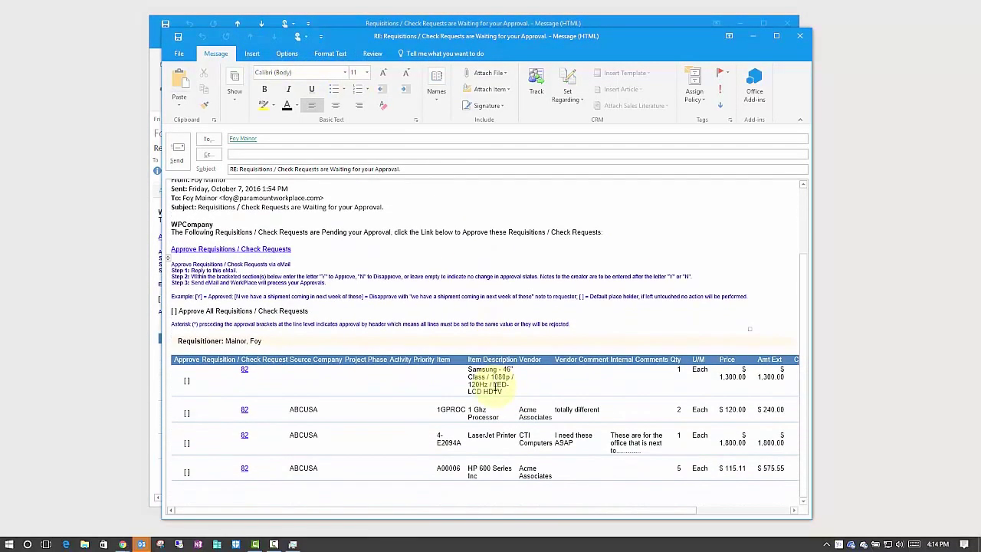
pyautogui.click(174, 310)
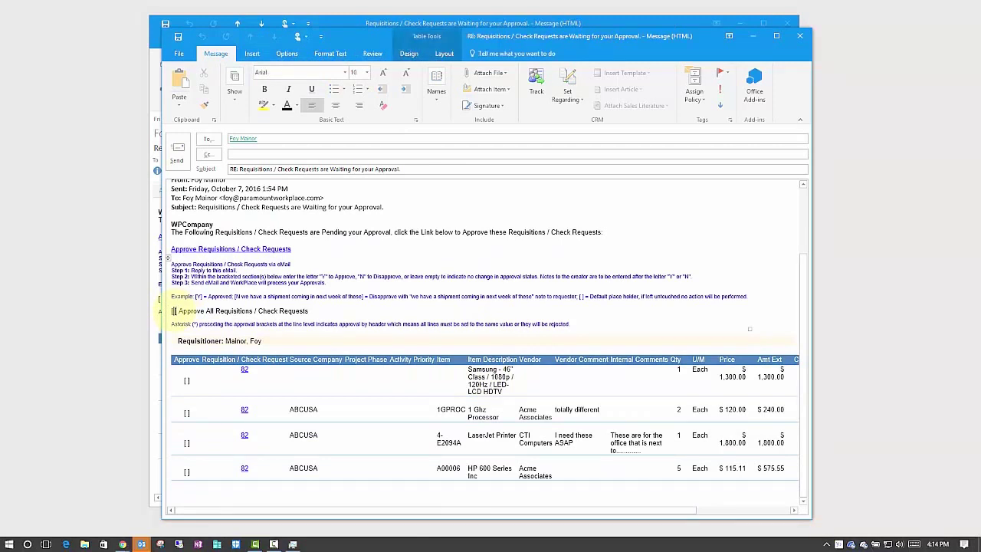
pyautogui.write('Y')
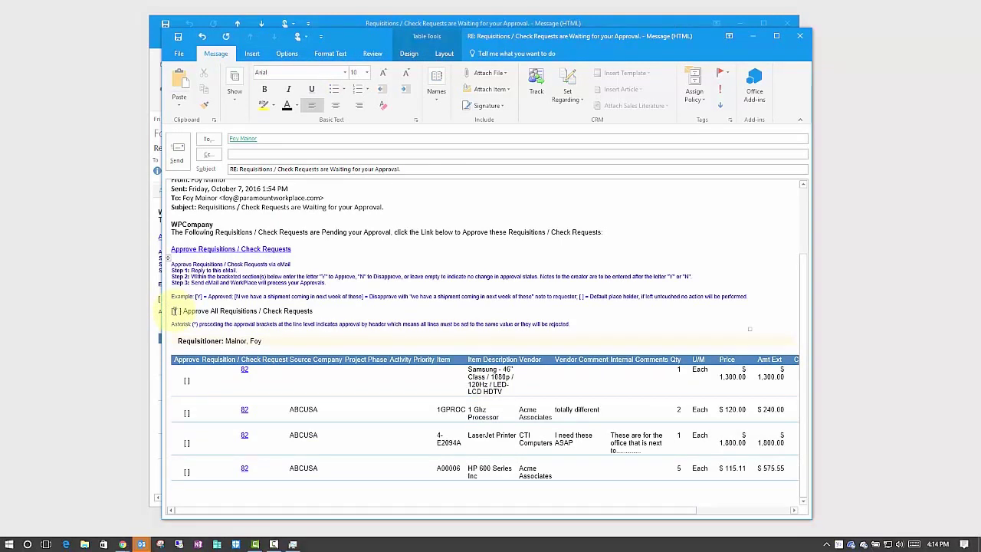
pyautogui.press('BackSpace')
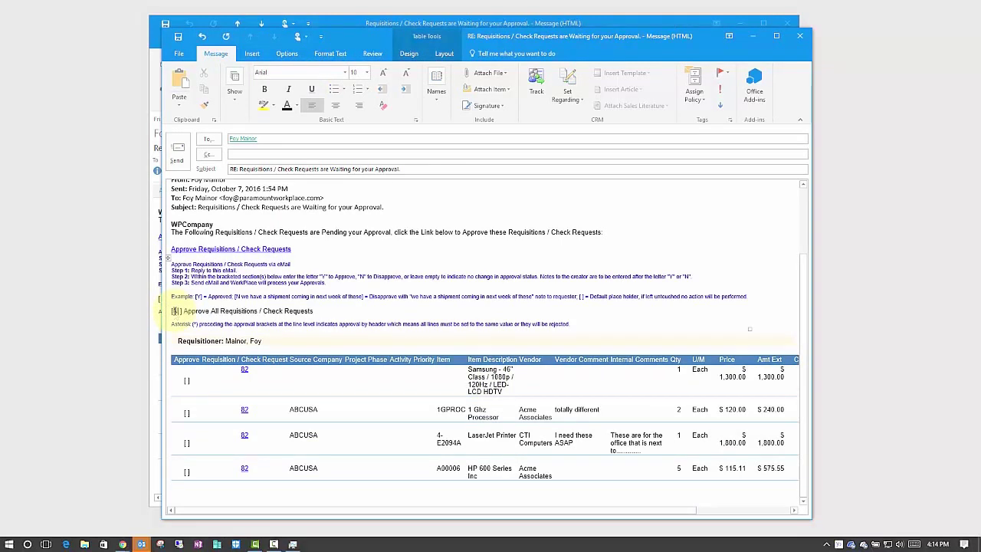
pyautogui.press('BackSpace')
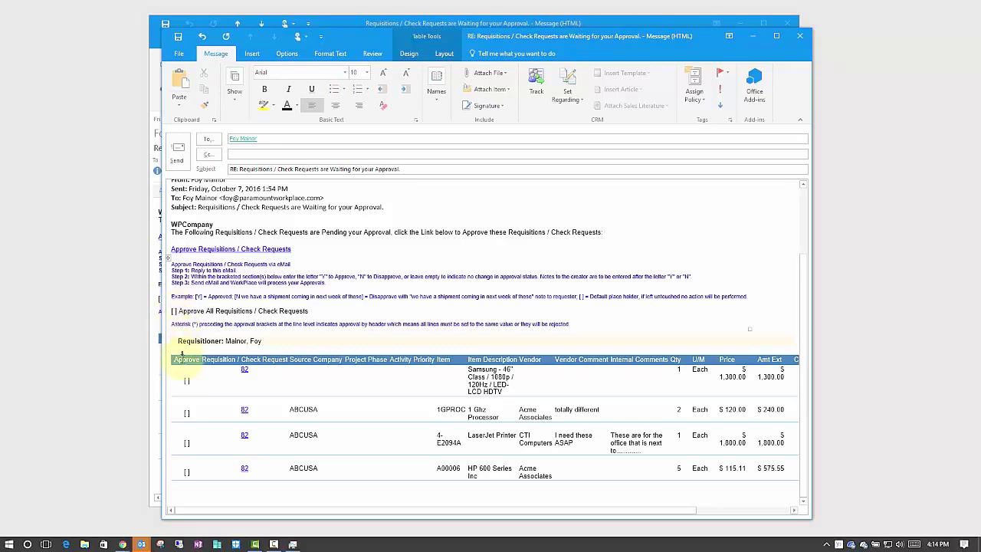
# - Mark the Samsung line with Y to approve it and the 1 Ghz Processor line with "N Notes to the requester" to disapprove it
pyautogui.click(186, 381)
pyautogui.write('Y')
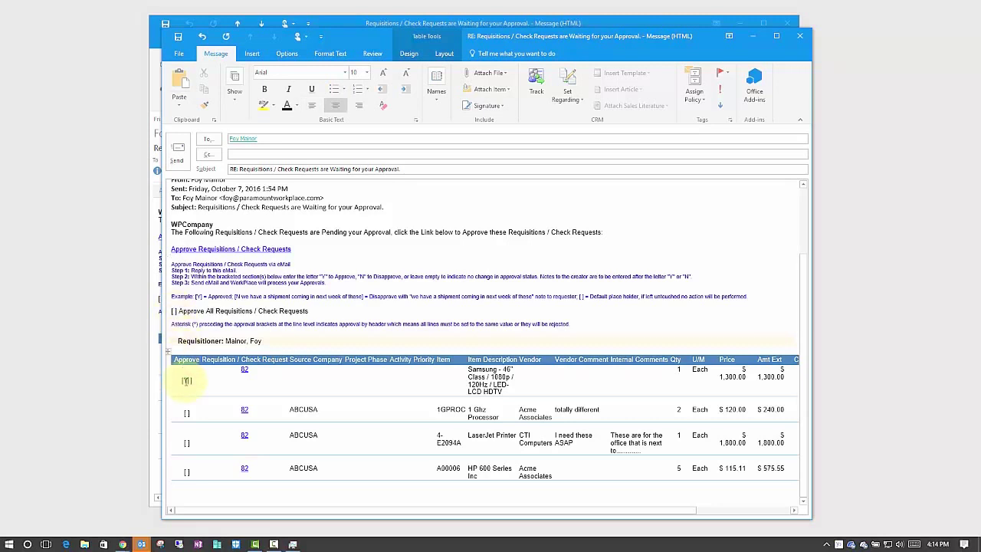
pyautogui.click(186, 412)
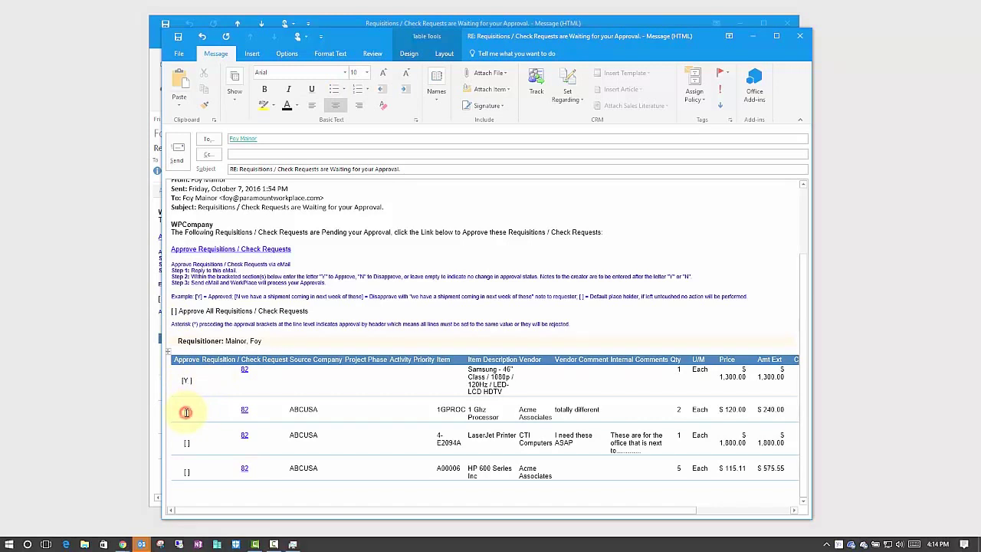
pyautogui.write('N Notes: to the requester')
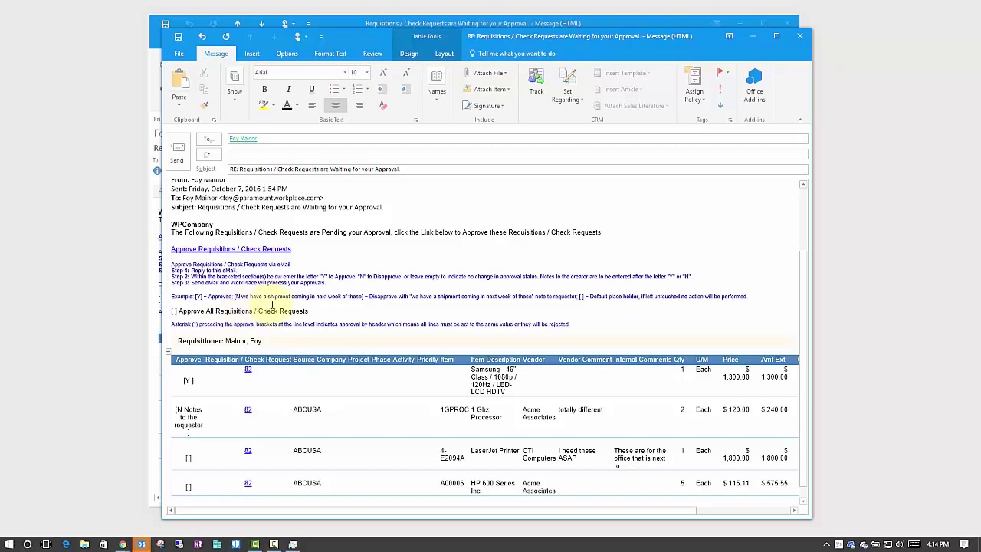
# - Discard the reply without saving it and close the approval request e-mail
pyautogui.click(799, 37)
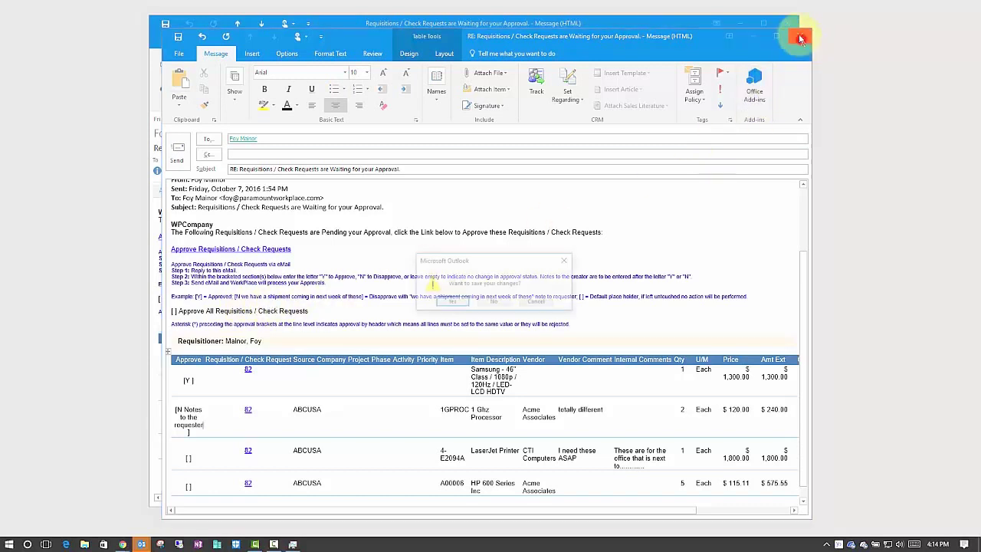
pyautogui.click(493, 301)
pyautogui.click(789, 25)
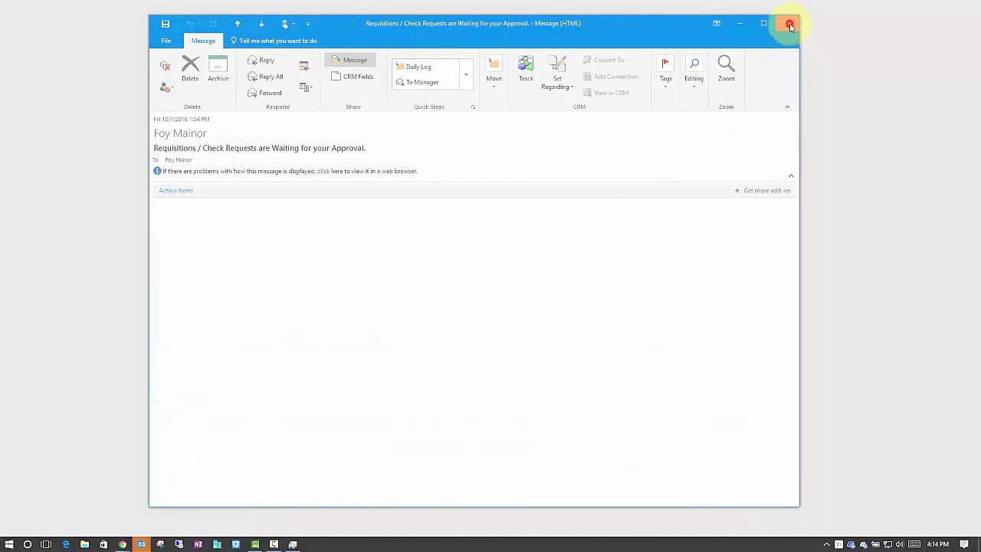
# - Log in to WorkPlace as the approver with the approver's user name and password
pyautogui.doubleClick(487, 132)
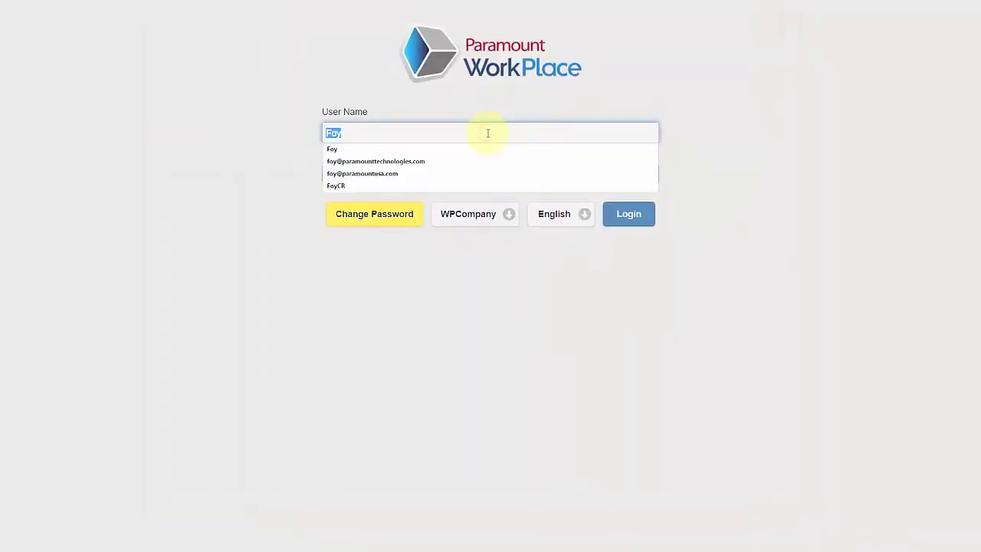
pyautogui.write('Lisa')
pyautogui.press('Tab')
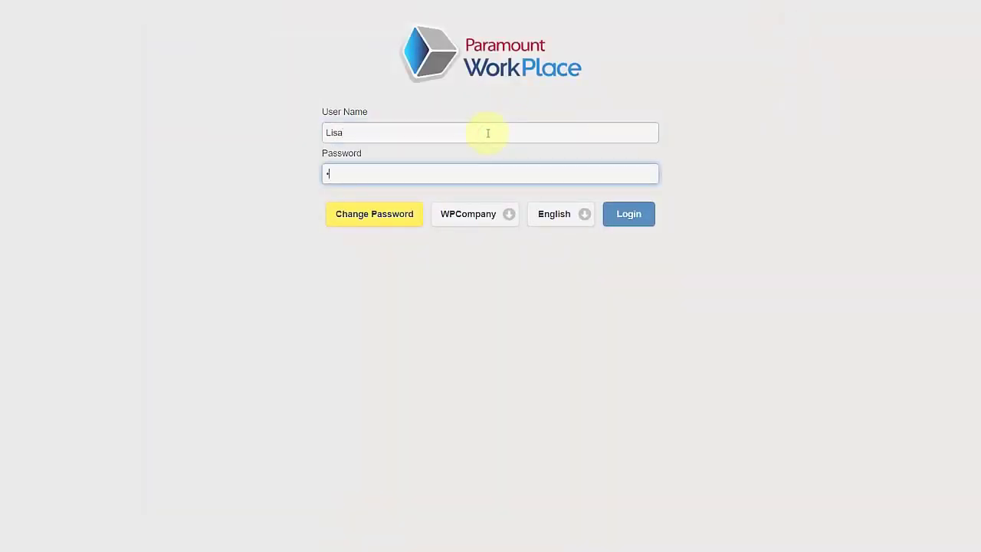
pyautogui.press('Return')
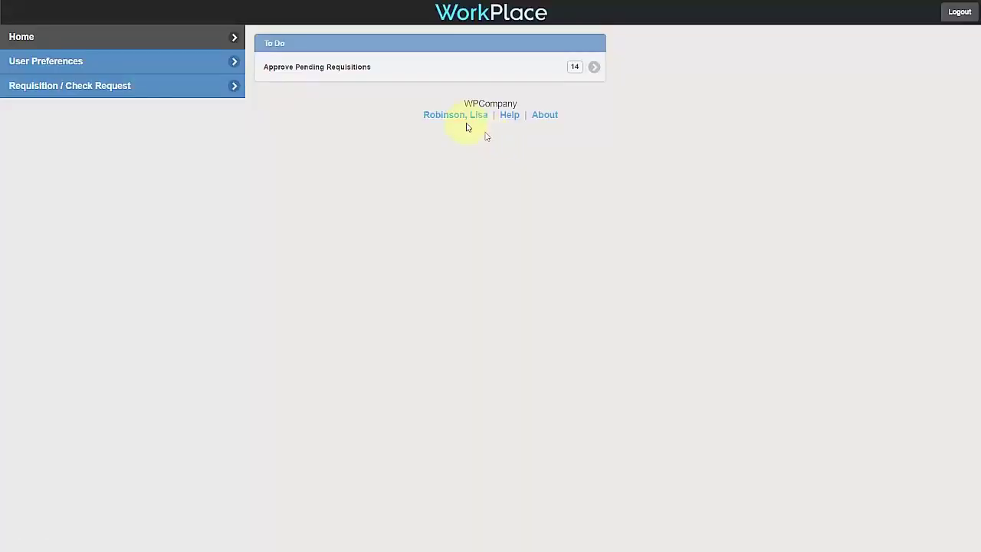
# - Load all pending requisitions for approval without filters and expand the lines of the requisition dated 10/07/2016
pyautogui.click(416, 71)
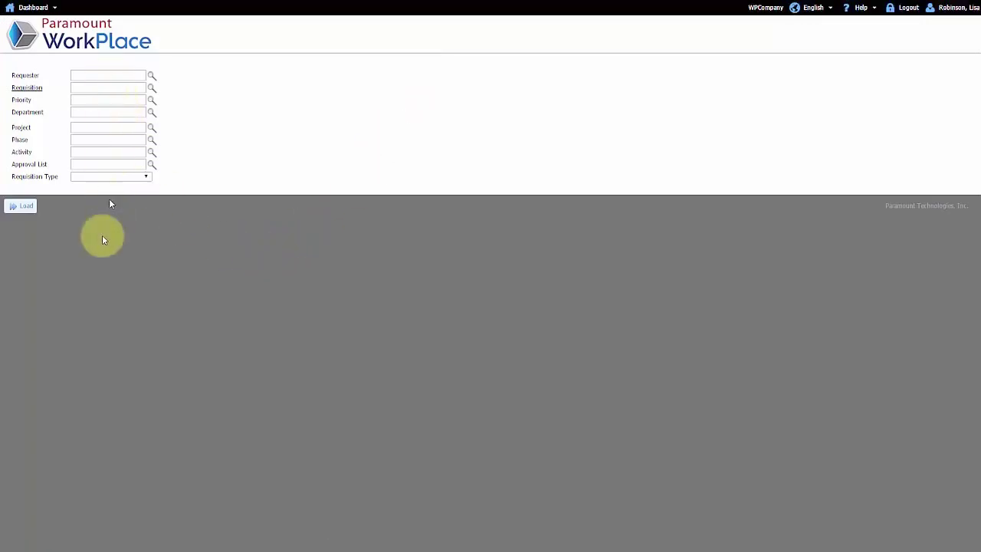
pyautogui.click(29, 209)
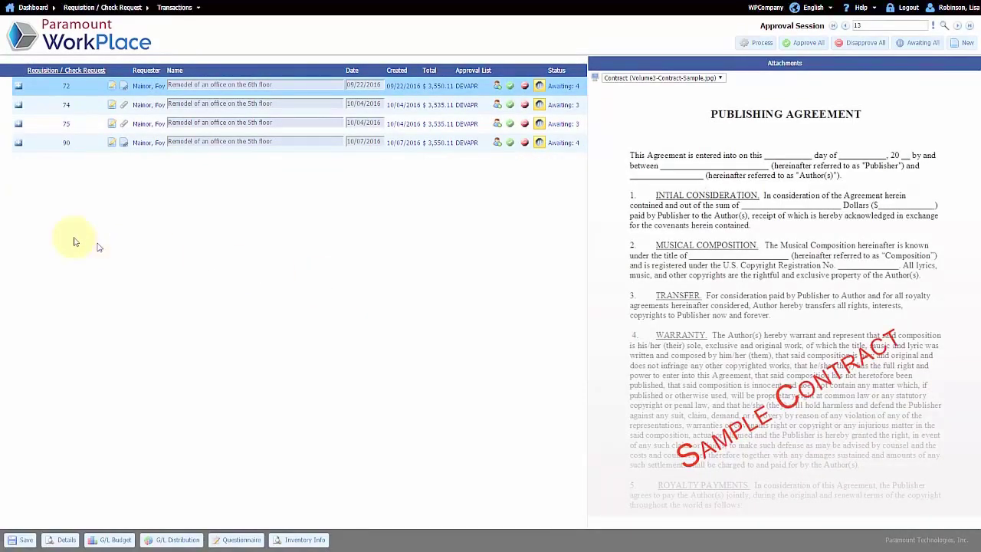
pyautogui.click(22, 144)
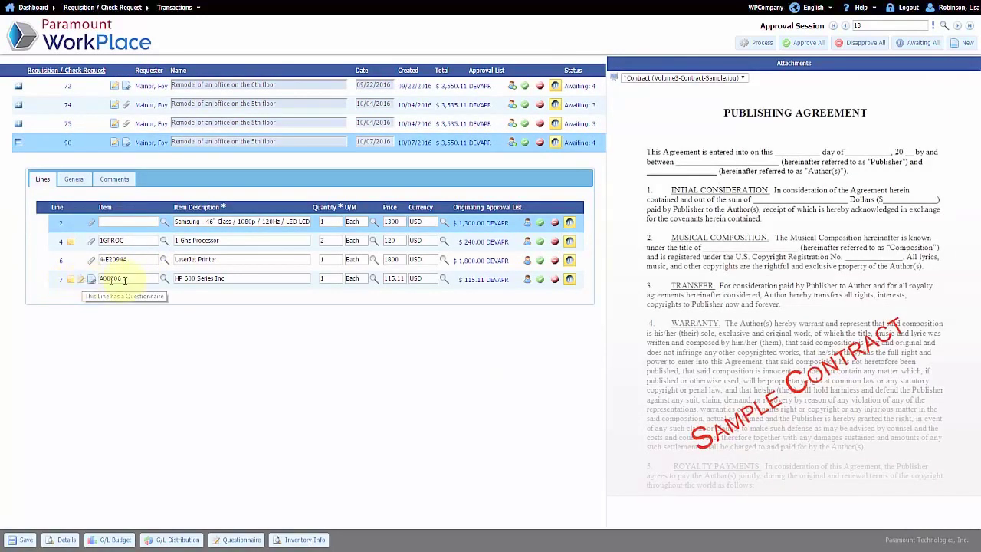
# - Review the general details and comments of the HP 600 Series Inc line, then return to the requisition lines and the attached contract
pyautogui.click(184, 279)
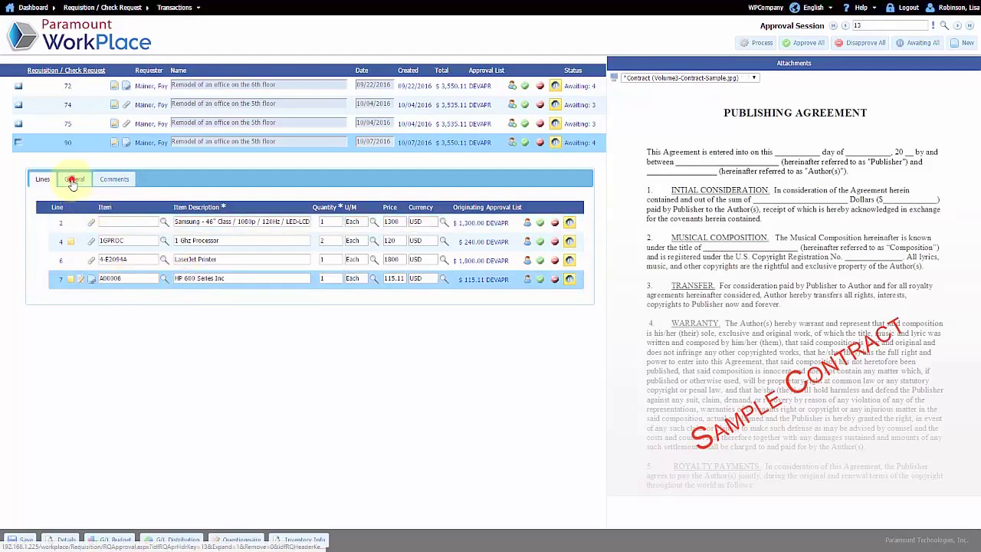
pyautogui.click(75, 179)
pyautogui.click(114, 179)
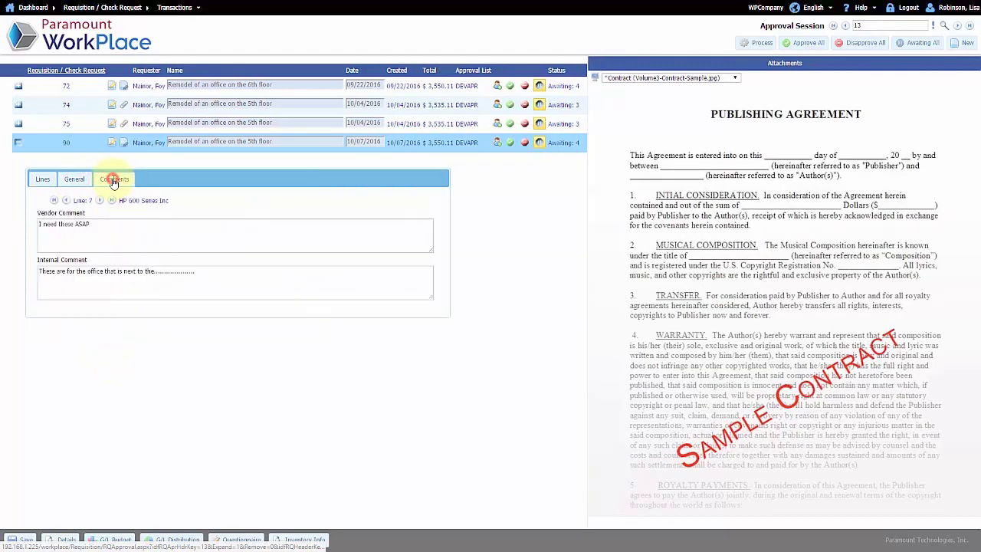
pyautogui.click(42, 179)
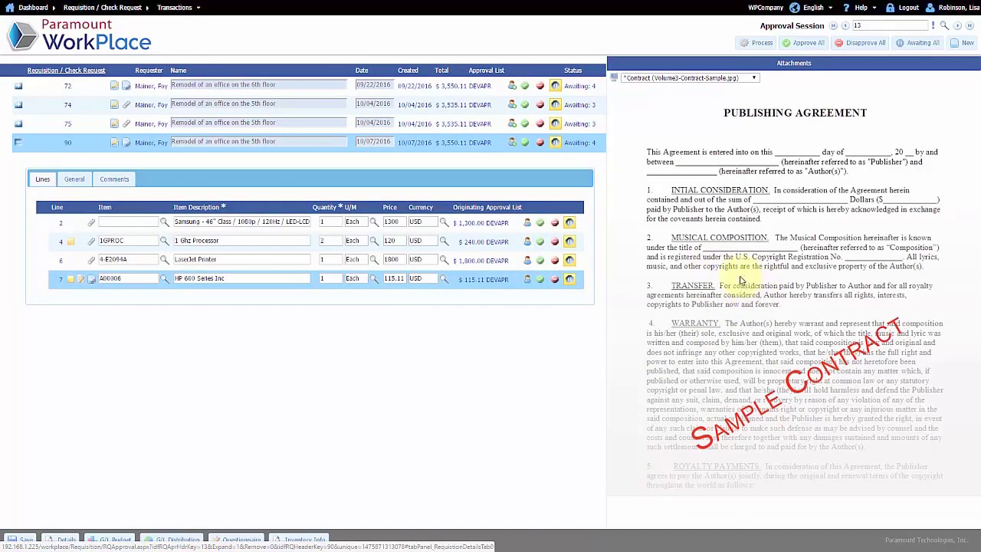
pyautogui.click(740, 281)
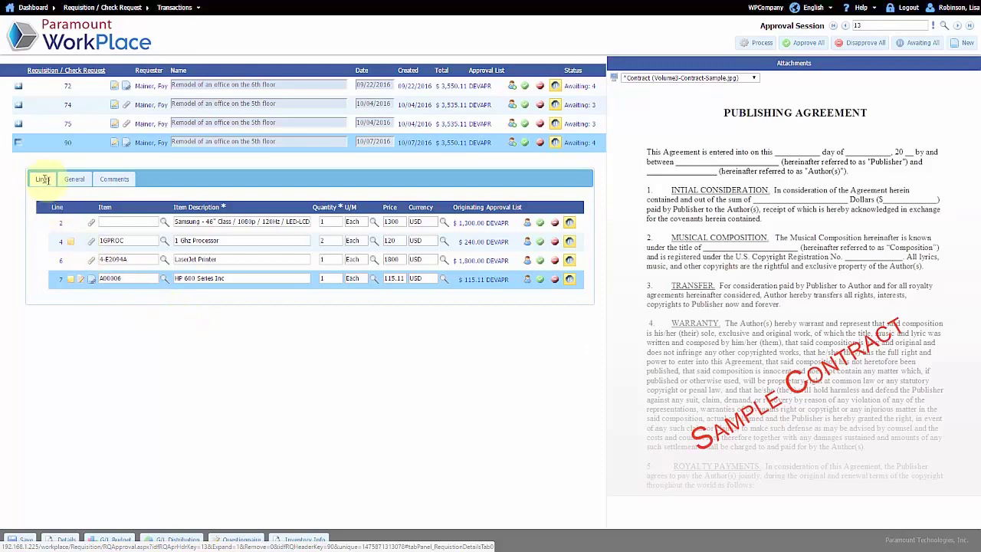
# - Assign Acme Associates as the vendor of the Samsung HDTV line and return to the requisition lines
pyautogui.click(201, 221)
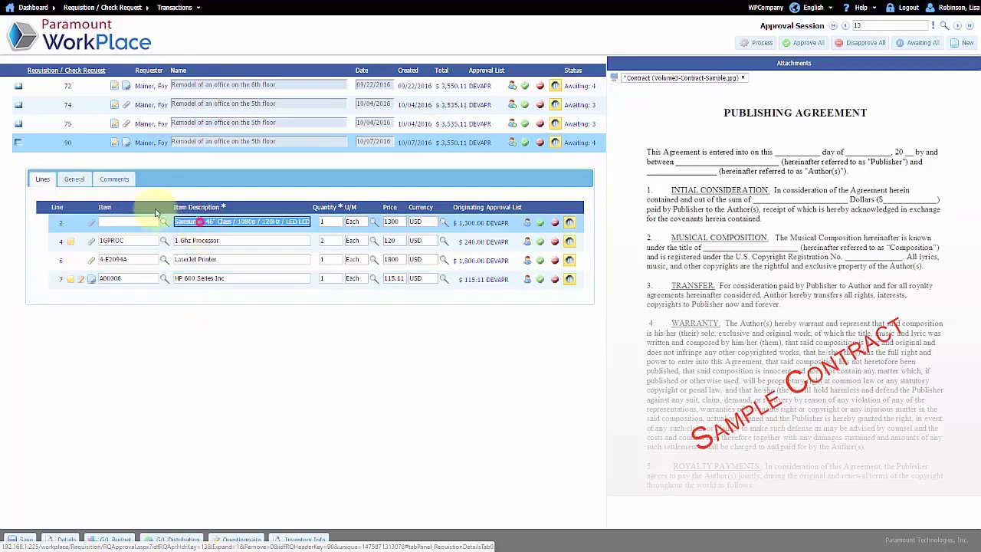
pyautogui.click(74, 179)
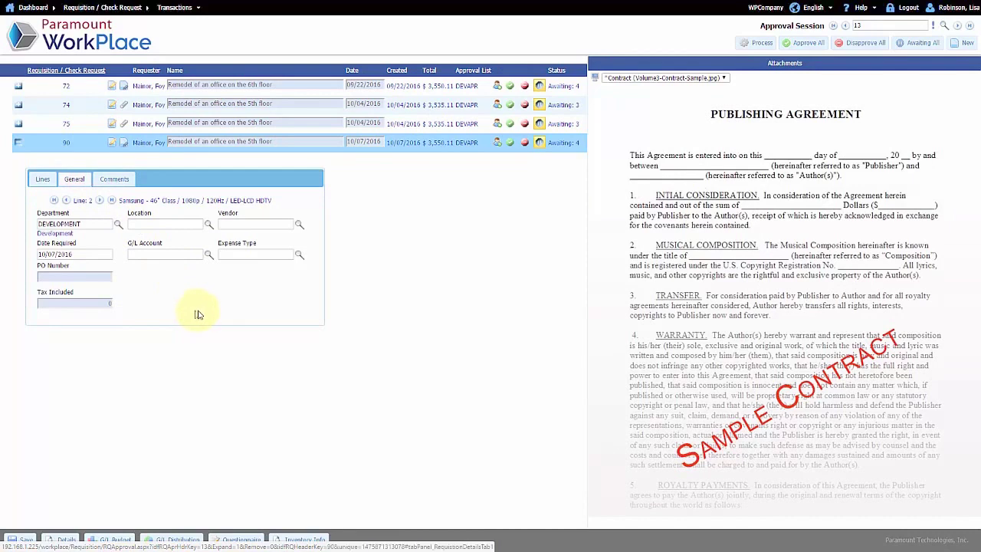
pyautogui.click(299, 228)
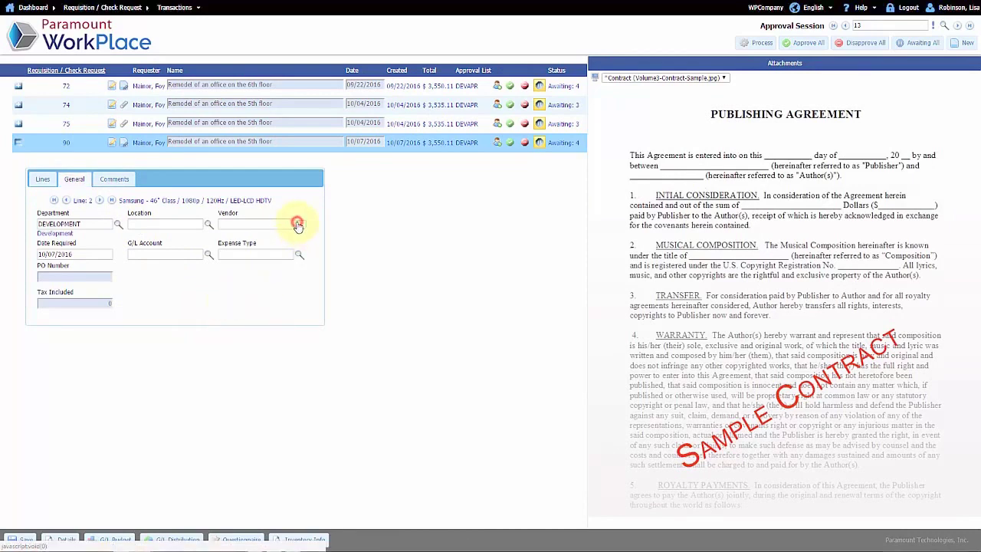
pyautogui.click(184, 99)
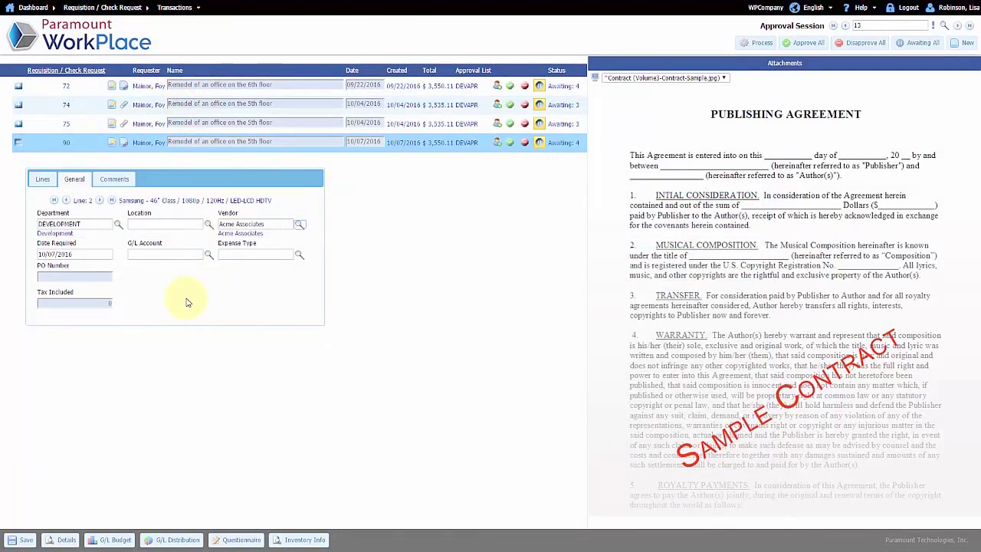
pyautogui.click(43, 180)
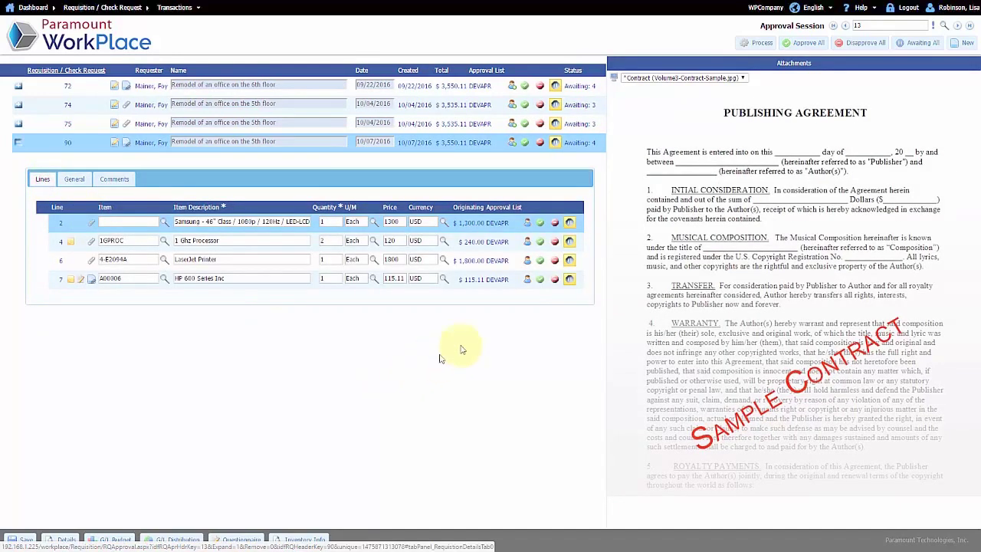
# - Add the note "changes, comments, instructions" to the requisition creator on the Samsung line and save it
pyautogui.click(527, 224)
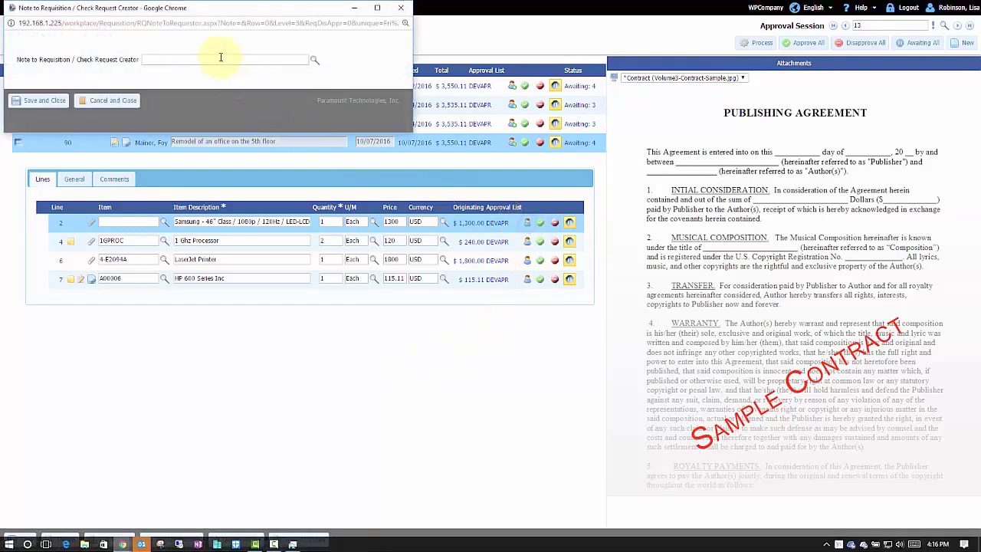
pyautogui.click(220, 57)
pyautogui.write('chnages')
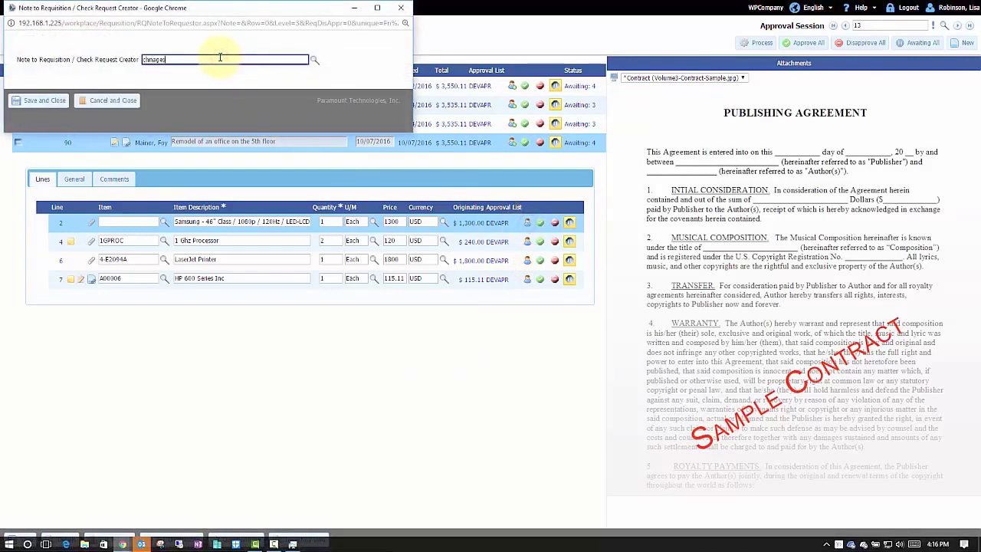
pyautogui.press('BackSpace')
pyautogui.press('BackSpace')
pyautogui.press('BackSpace')
pyautogui.write('nges, comments, instructions')
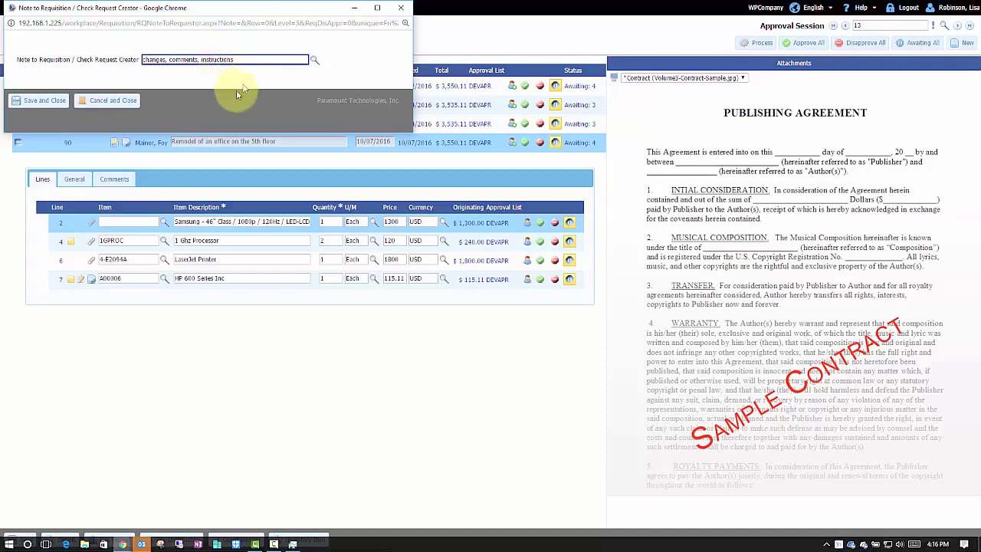
pyautogui.click(55, 101)
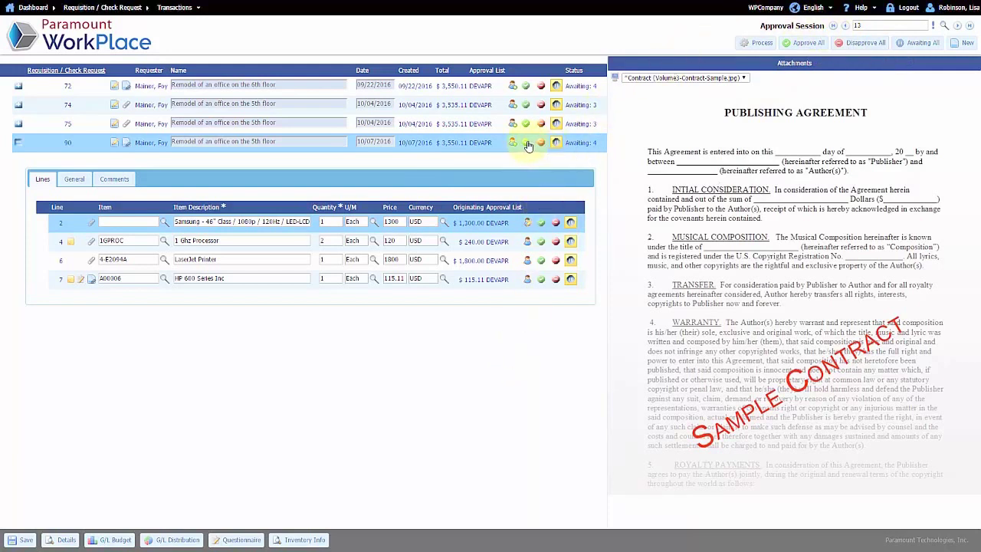
# - Mark the Samsung, 1 Ghz Processor and HP 600 Series Inc lines as approved
pyautogui.click(541, 222)
pyautogui.click(541, 242)
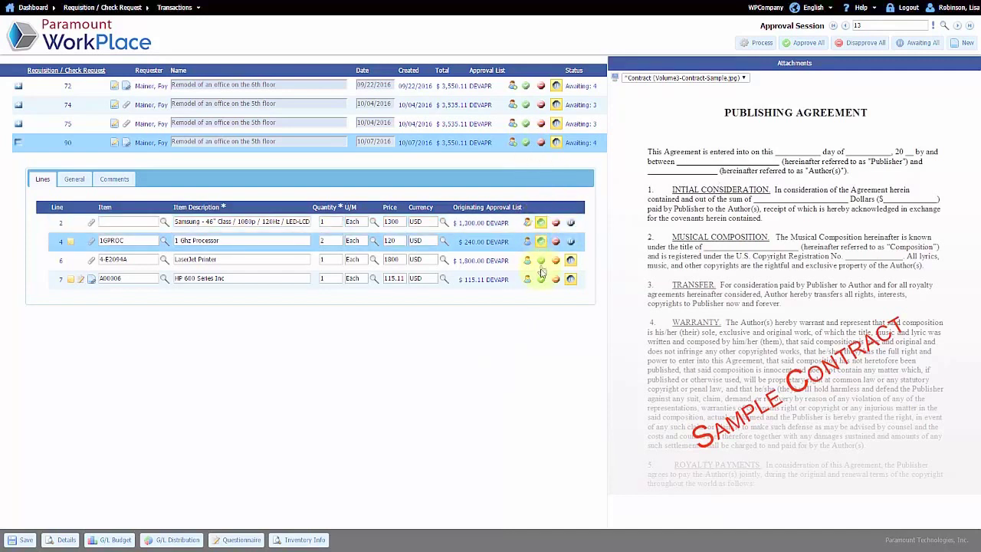
pyautogui.click(541, 280)
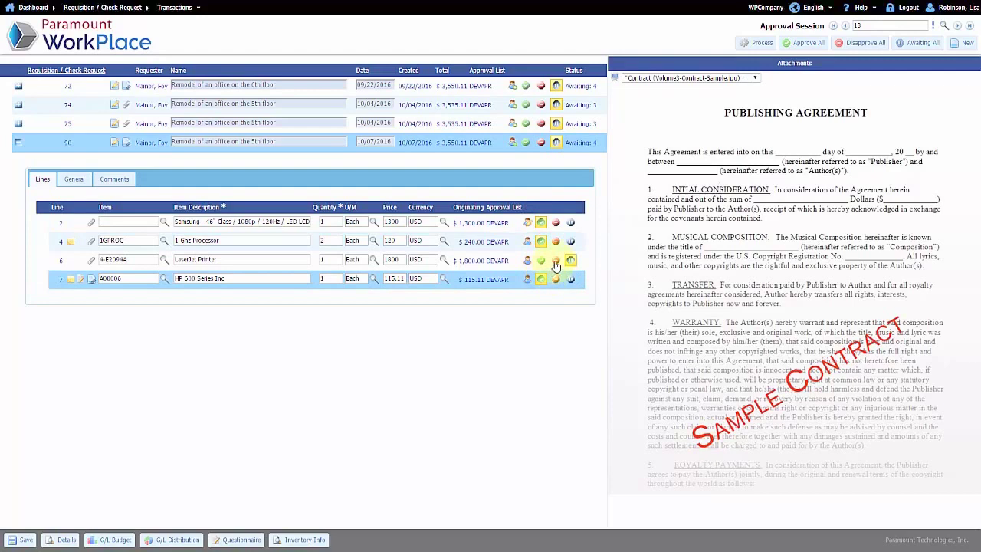
# - Disapprove the LaserJet Printer line with the creator note "Find a cheaper printer and resubmit" and process the approval session
pyautogui.click(556, 261)
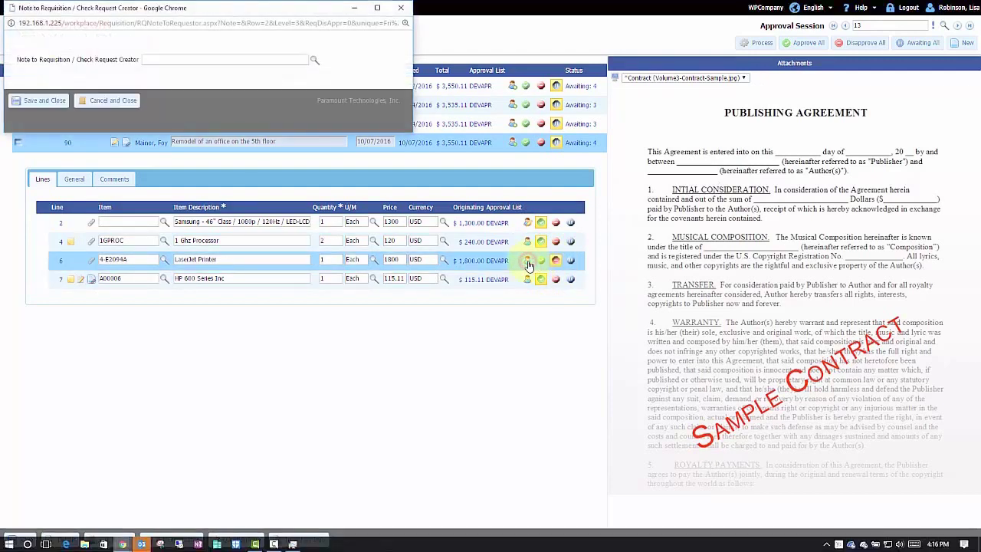
pyautogui.click(187, 60)
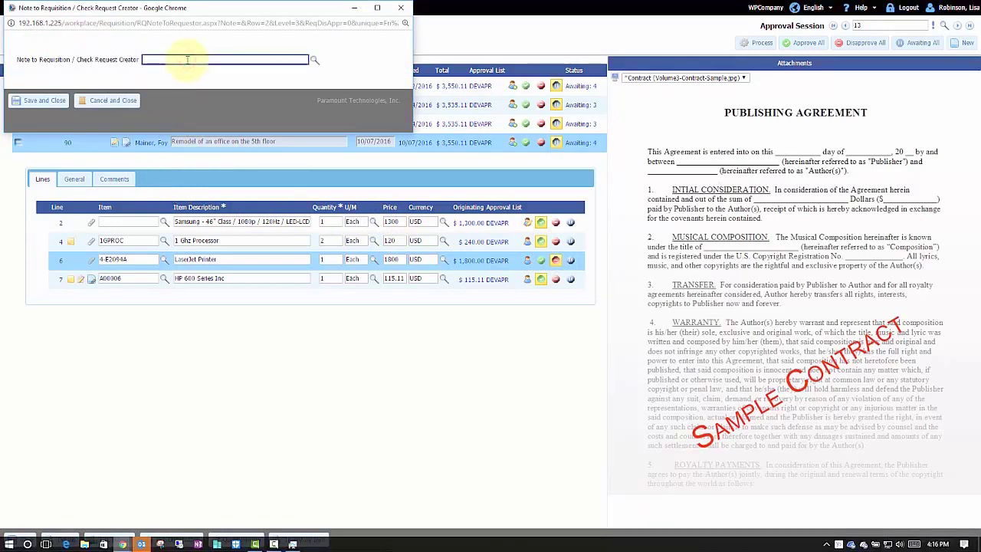
pyautogui.write('Hind a cheaper printer and resubmit')
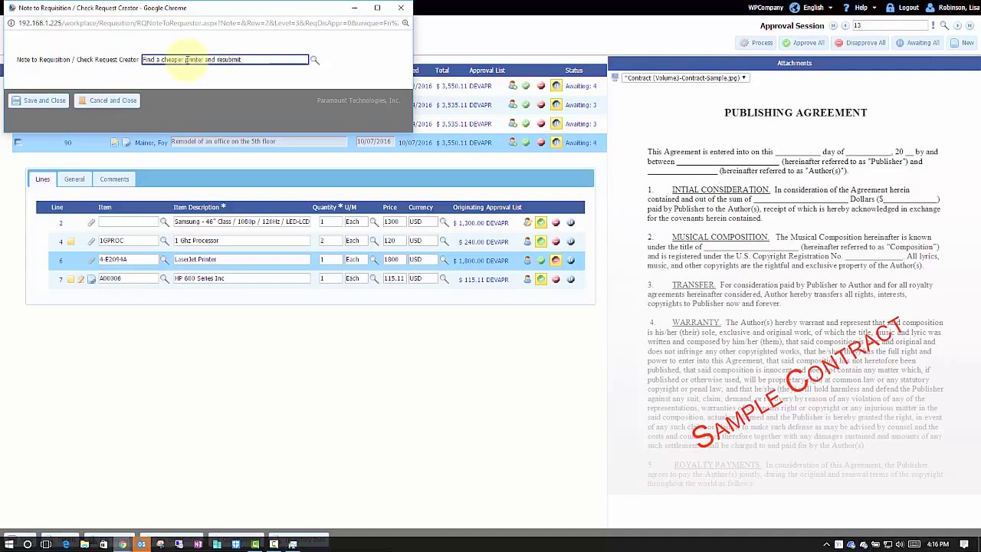
pyautogui.click(43, 100)
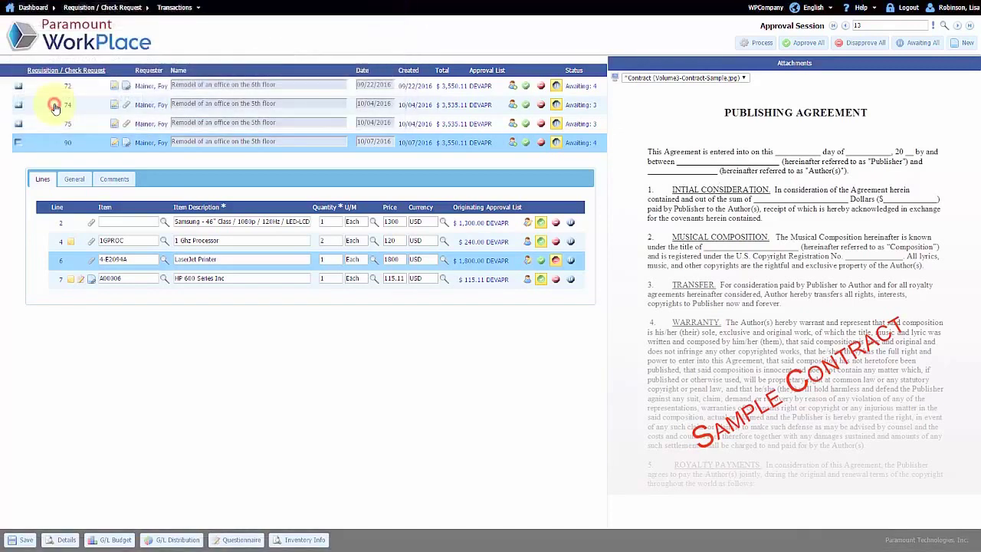
pyautogui.click(556, 262)
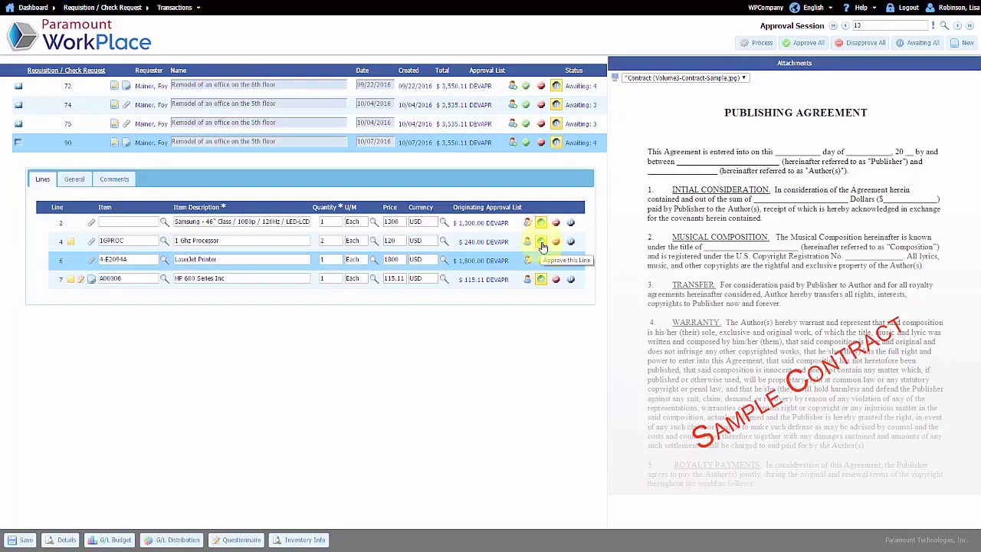
pyautogui.click(758, 43)
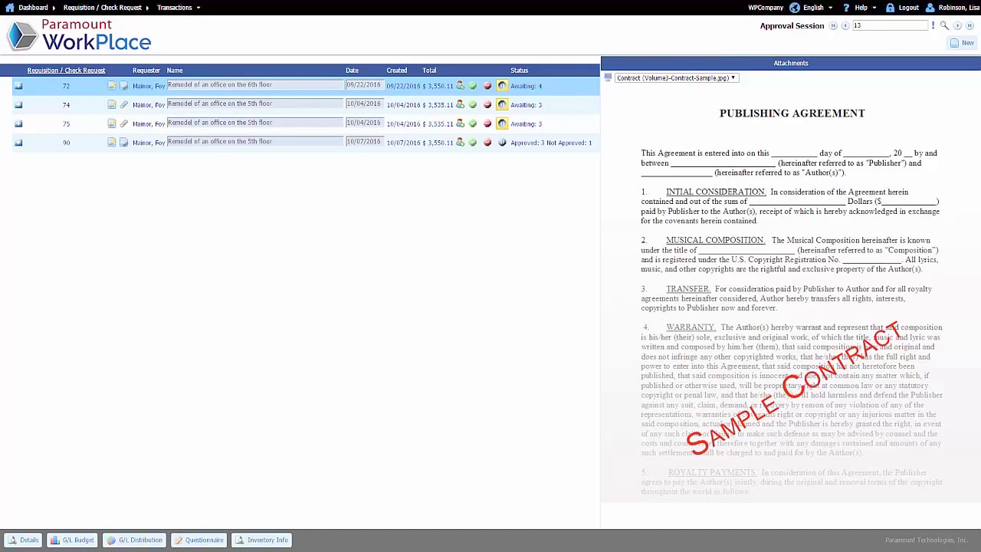
# - Switch to Outlook to check the approval notification e-mails and close both messages
pyautogui.hotkey('alt', 'Tab')
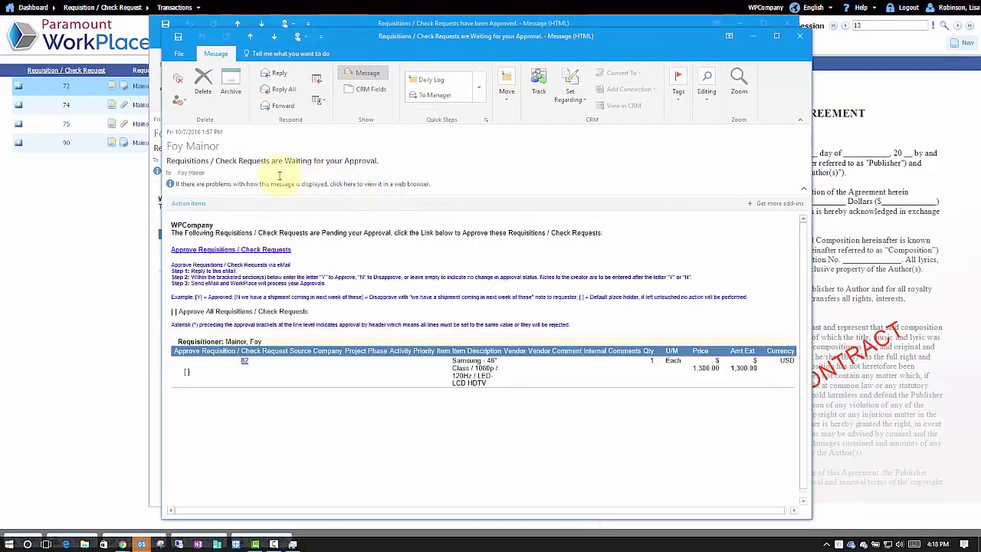
pyautogui.click(802, 36)
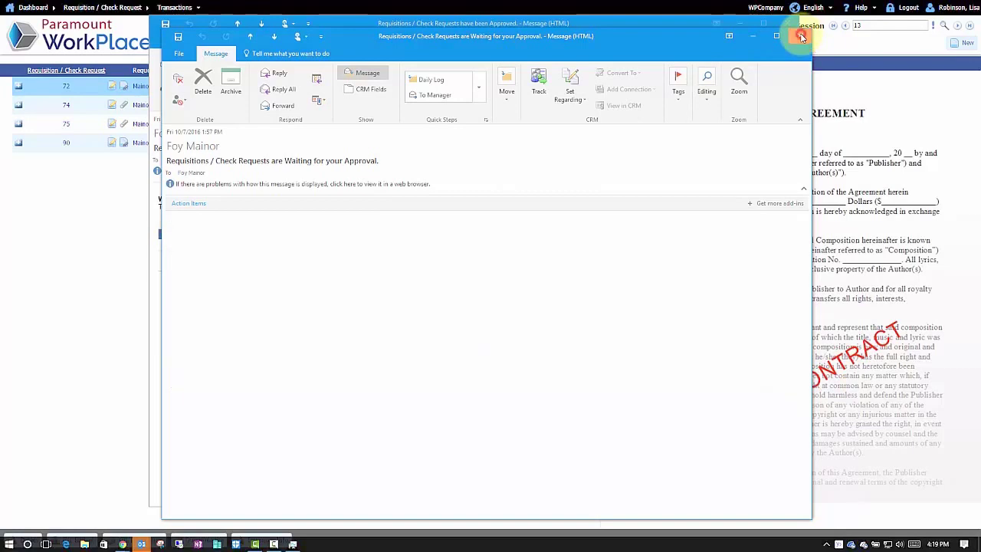
pyautogui.click(785, 24)
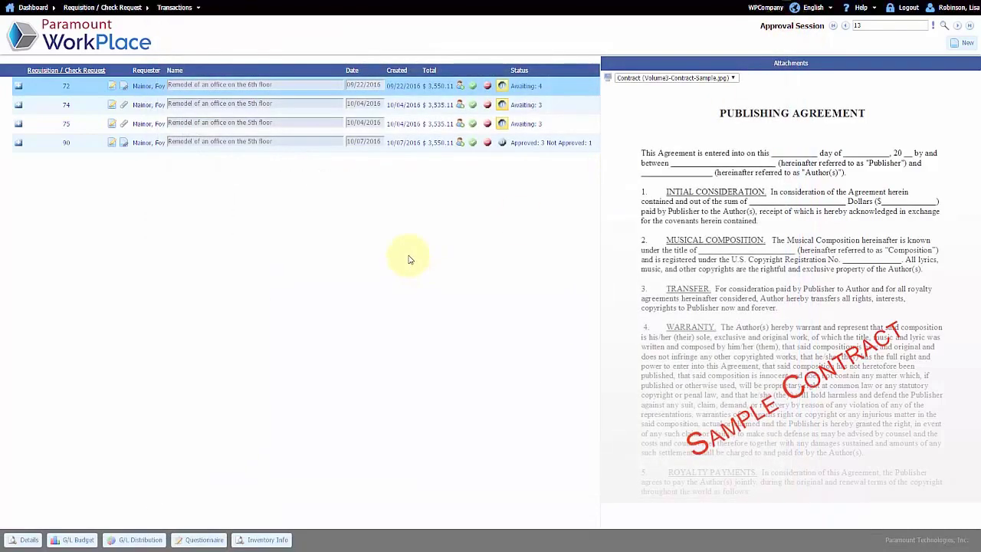
# - Return to the WorkPlace dashboard and turn on Alternate Approvers in the user preferences
pyautogui.rightClick(409, 259)
pyautogui.click(418, 264)
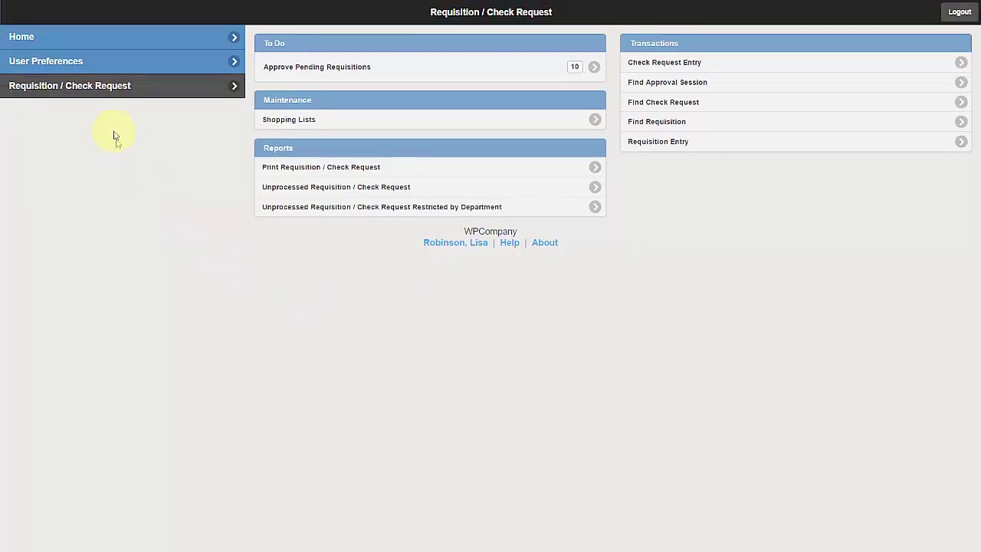
pyautogui.click(121, 60)
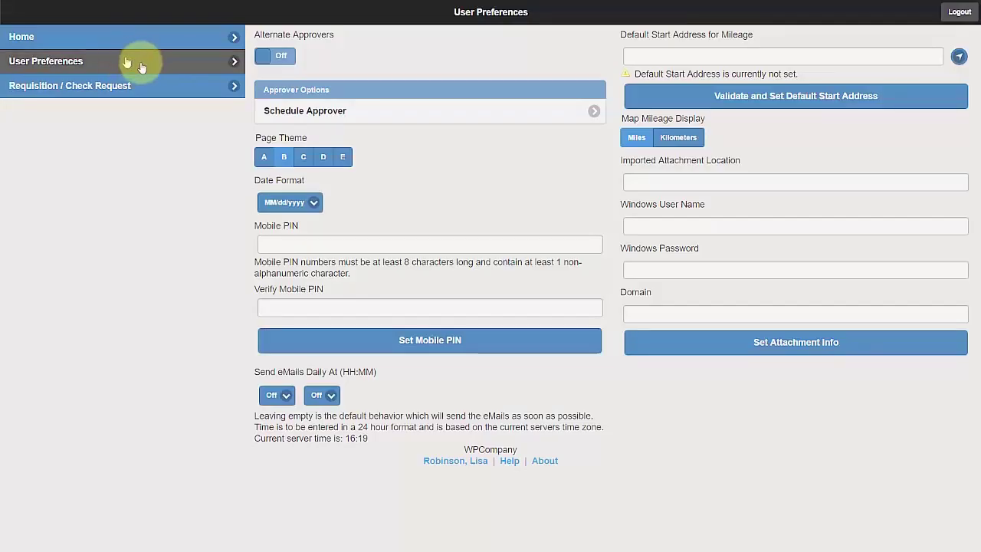
pyautogui.click(272, 56)
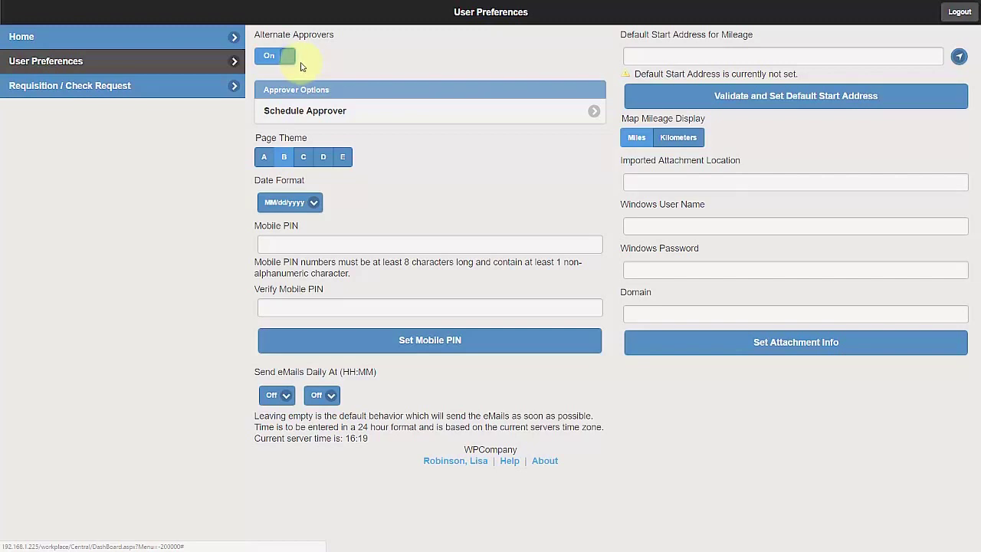
# - View the alternate approver schedule and return to the user preferences
pyautogui.click(282, 110)
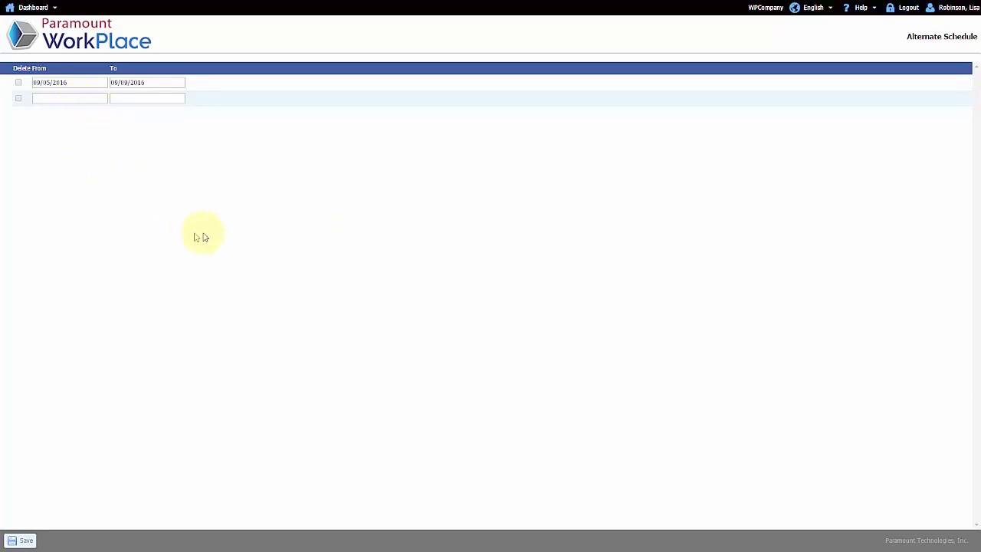
pyautogui.rightClick(387, 155)
pyautogui.click(401, 157)
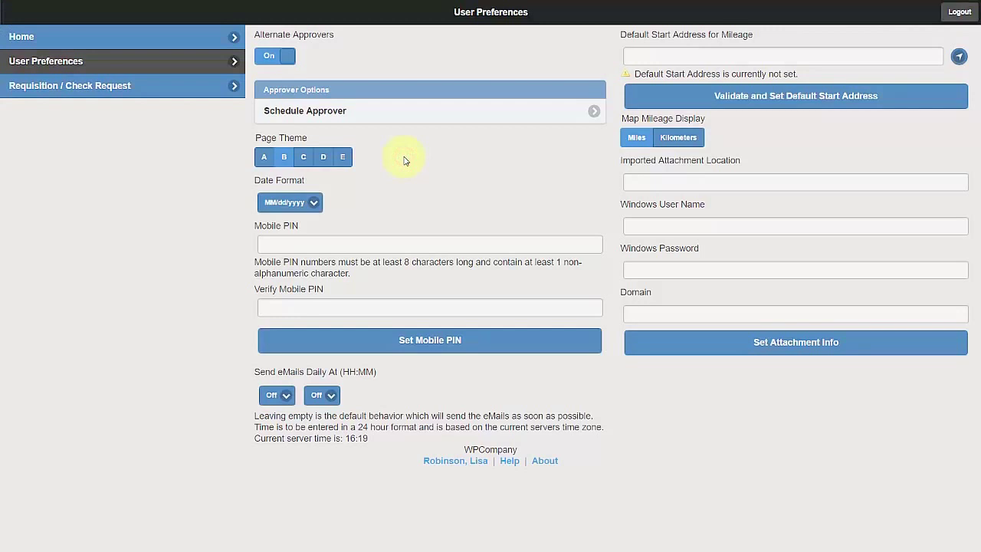
# - Turn off Alternate Approvers in the user preferences and return to the dashboard home page
pyautogui.click(265, 56)
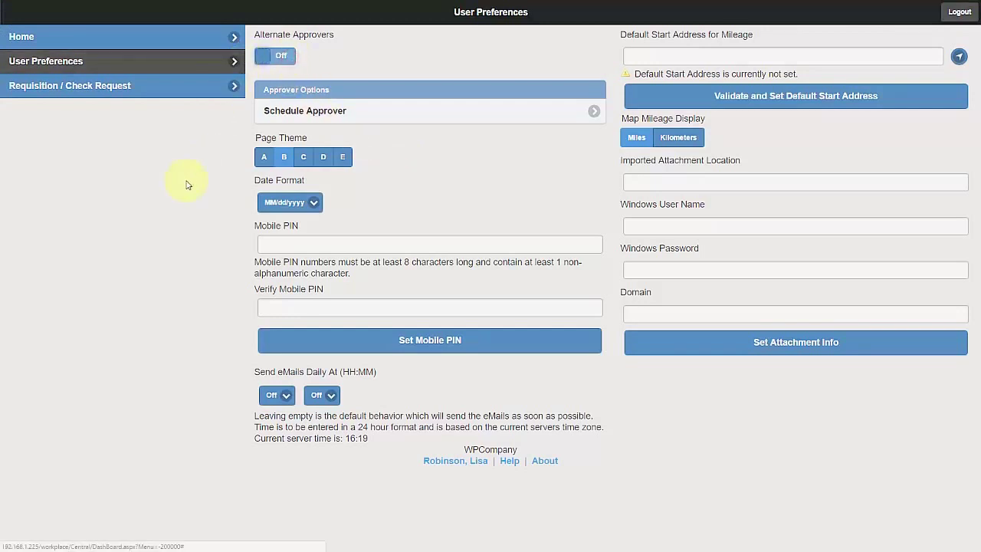
pyautogui.click(304, 114)
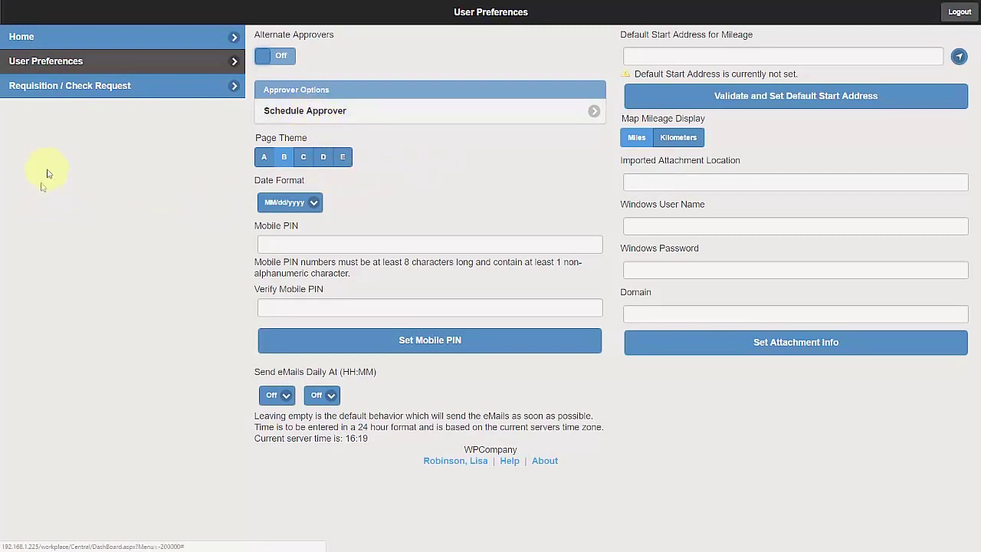
pyautogui.click(35, 39)
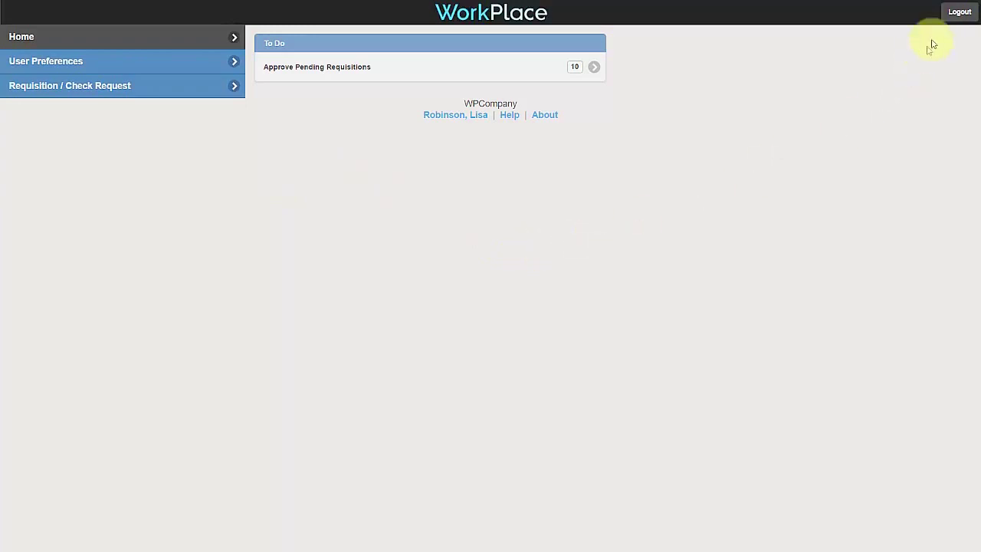
# - Log out of the approver's account and log in to WPCompany with the purchasing reviewer's user name
pyautogui.click(955, 13)
pyautogui.doubleClick(382, 128)
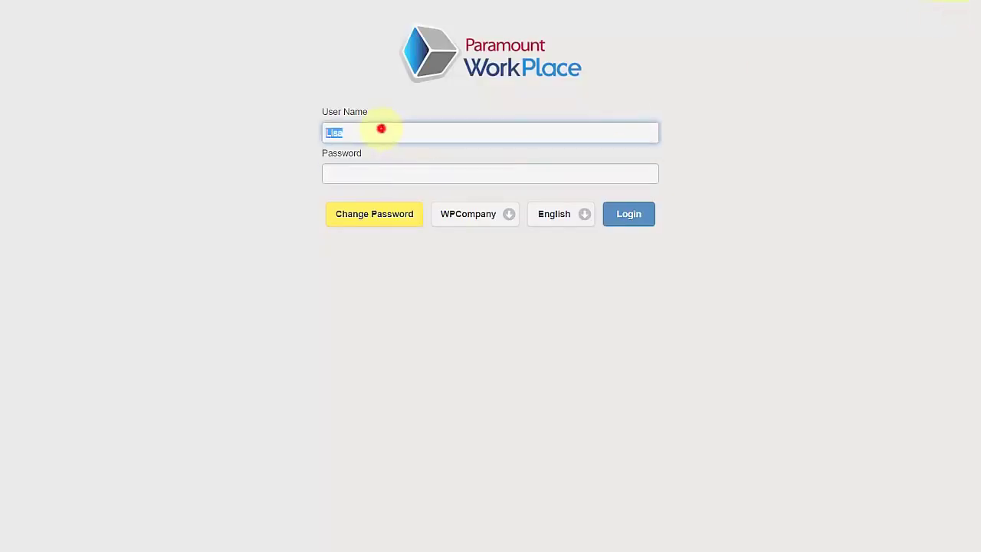
pyautogui.write('Ben')
pyautogui.press('Tab')
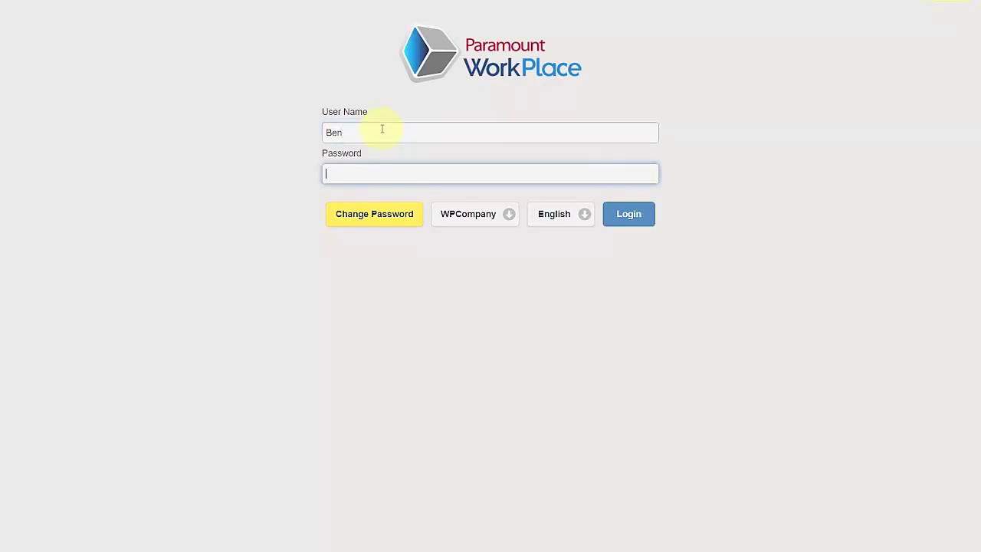
pyautogui.press('Return')
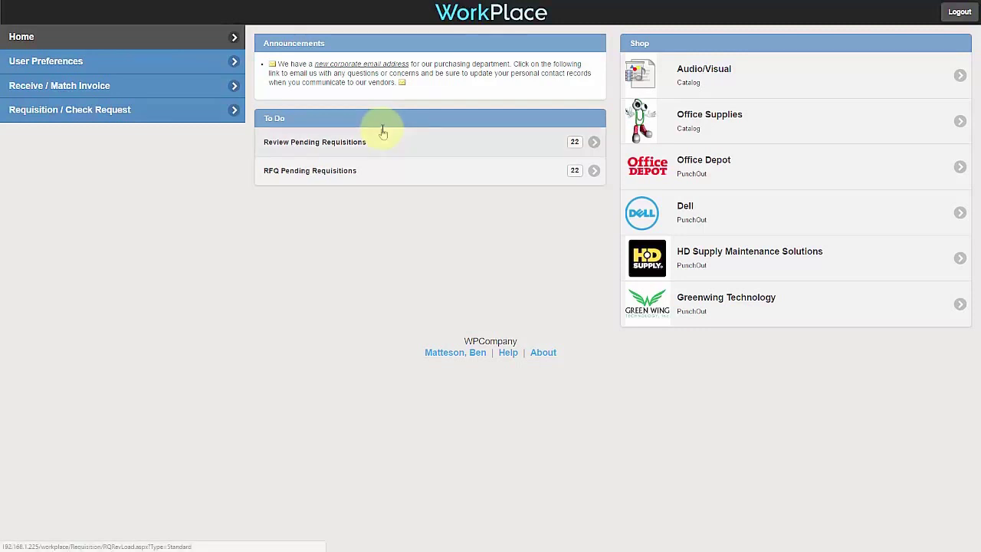
# - Load the pending requisitions into a standard review session without filters and expand the last requisition
pyautogui.click(460, 149)
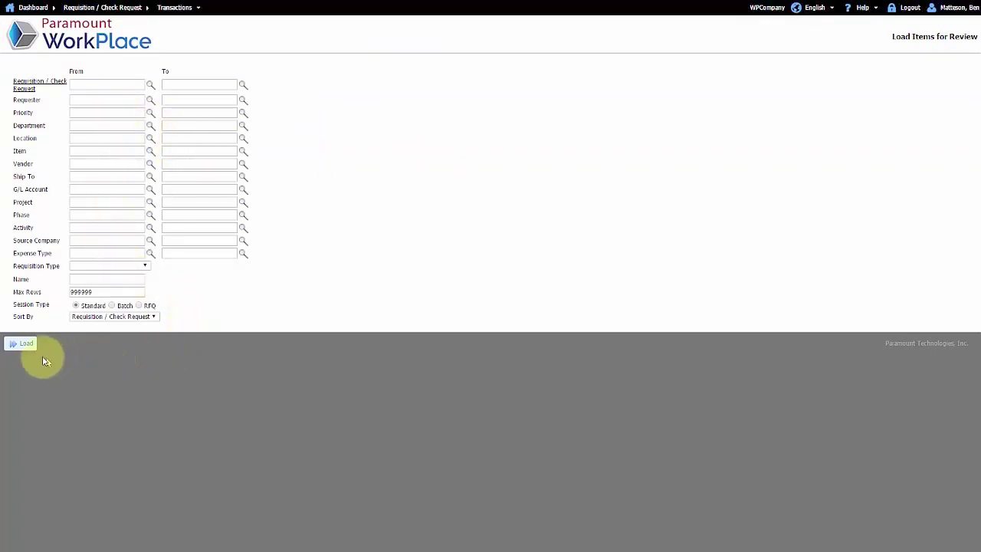
pyautogui.click(23, 345)
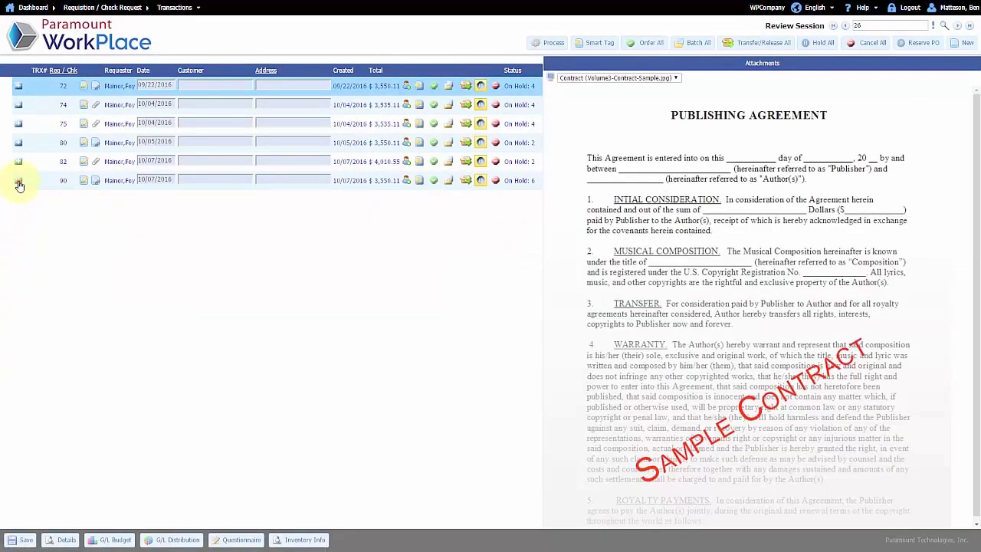
pyautogui.click(19, 182)
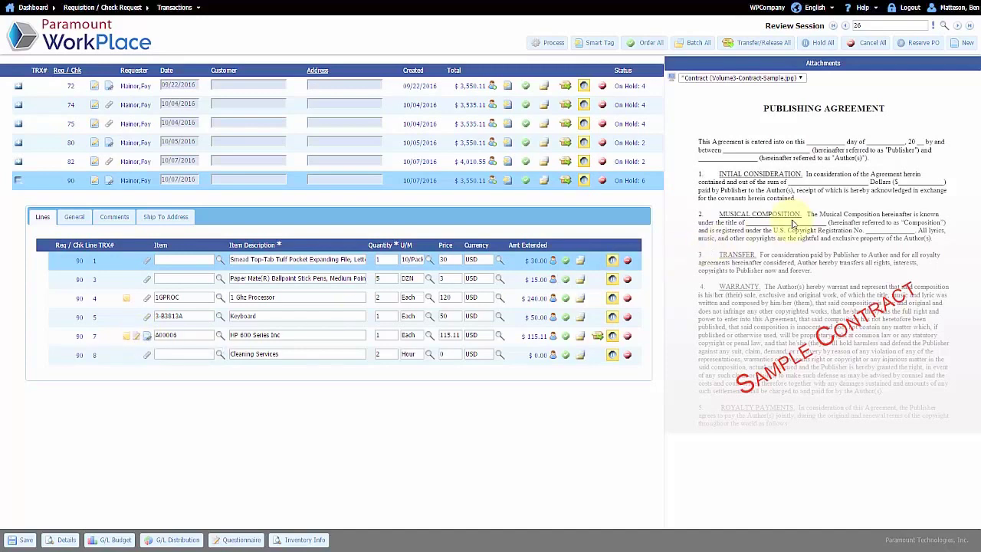
# - Assign the vendor Acme Associates and the Sales Inventory G/L account to the Smead expanding file line
pyautogui.click(243, 258)
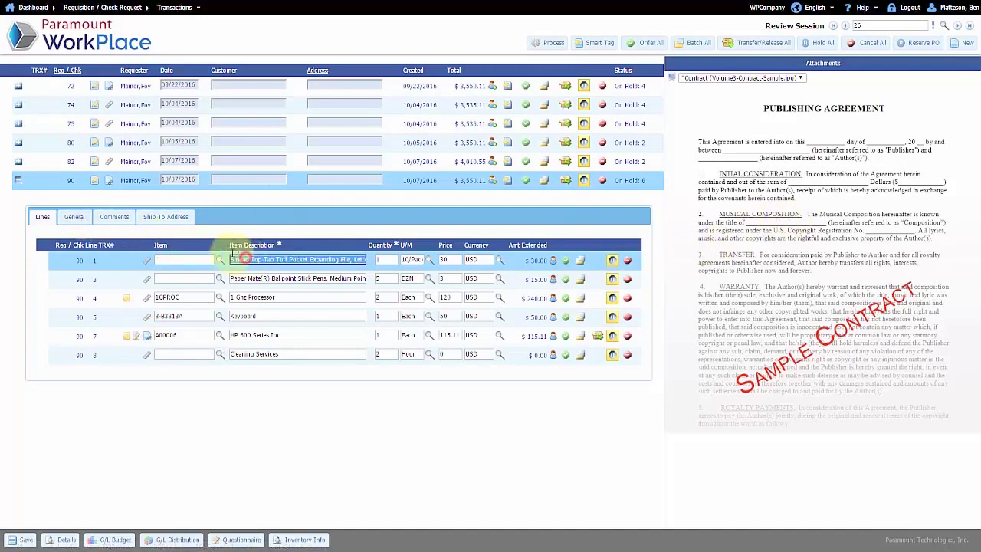
pyautogui.click(74, 218)
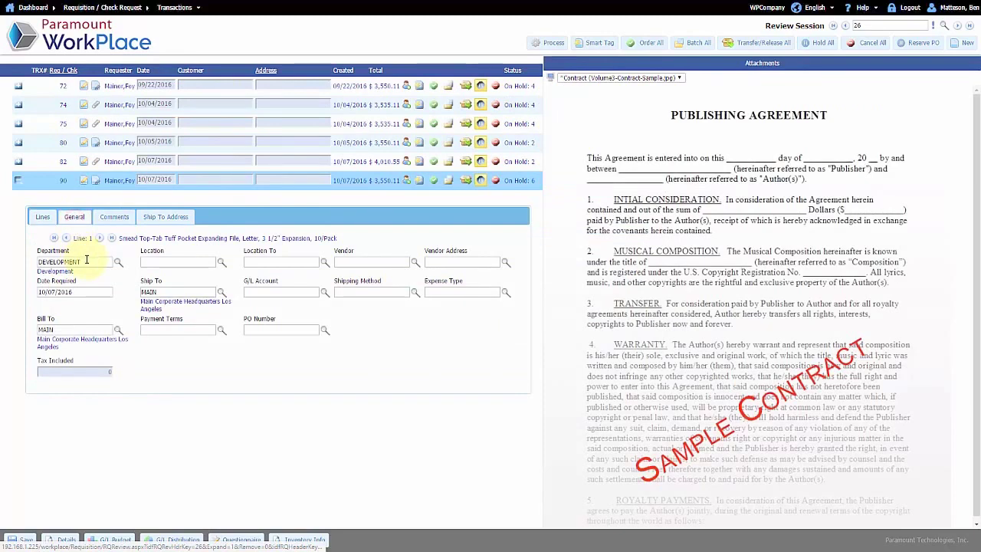
pyautogui.click(414, 263)
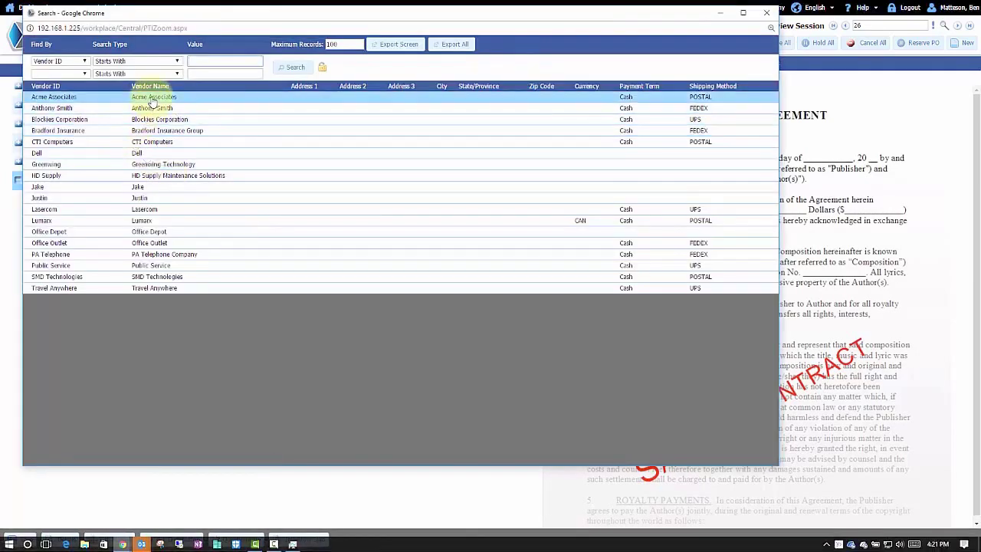
pyautogui.click(153, 99)
pyautogui.click(321, 288)
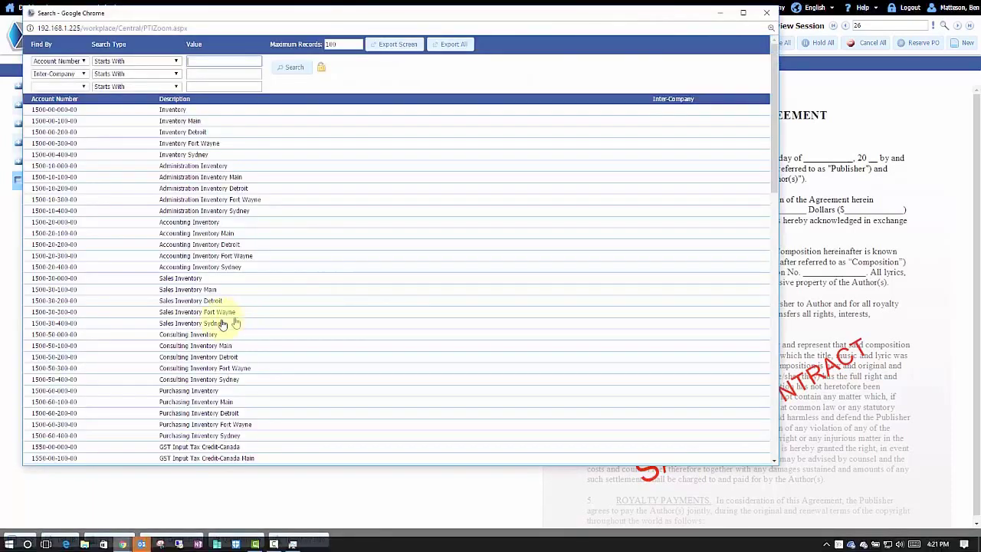
pyautogui.click(207, 278)
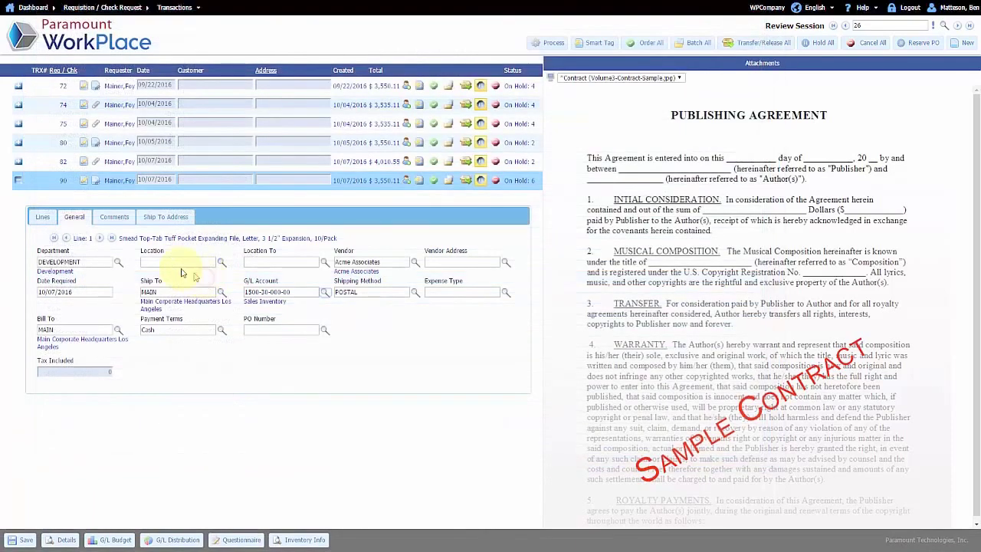
# - Assign the Sales Inventory G/L account to the Paper Mate pens line, check the 1 Ghz Processor line's details, and return to the line list
pyautogui.click(102, 240)
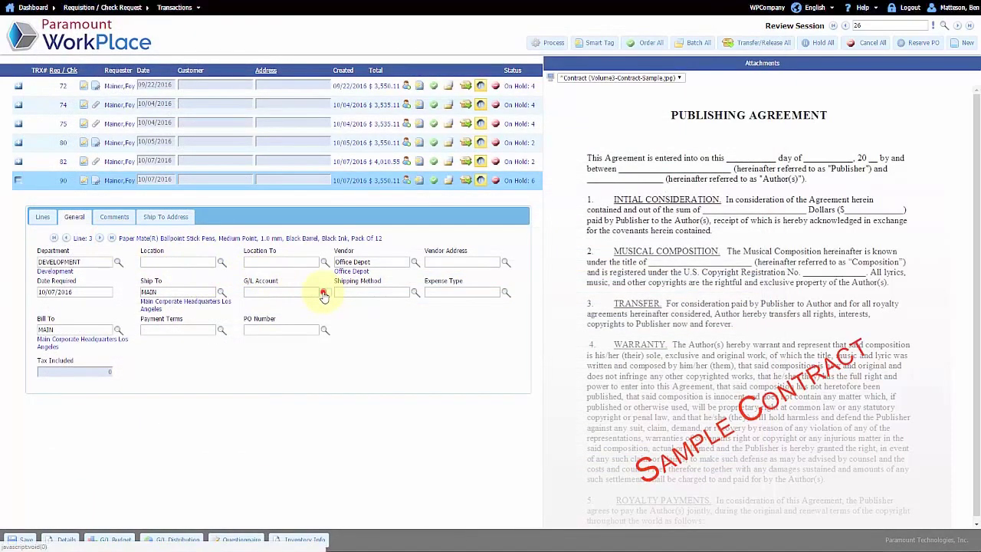
pyautogui.click(323, 293)
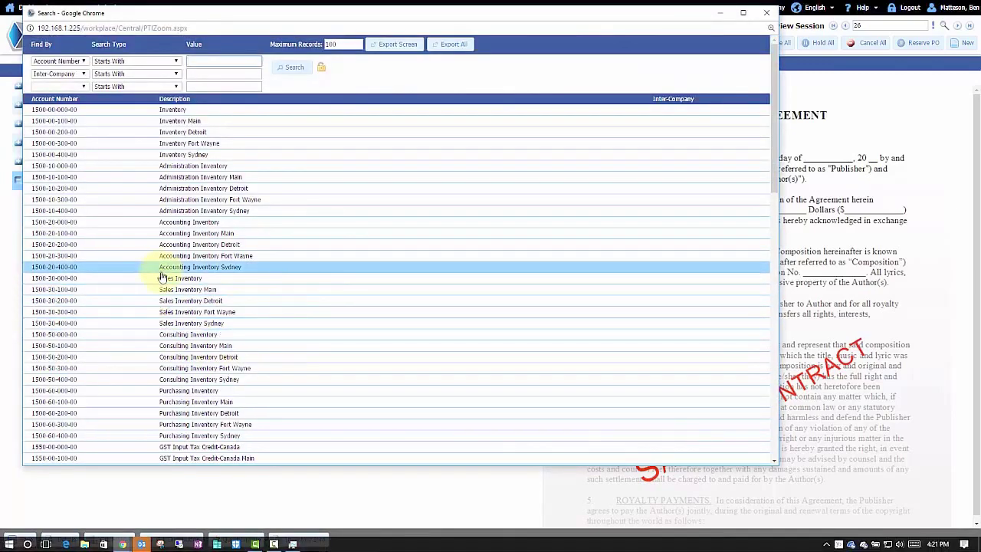
pyautogui.click(163, 278)
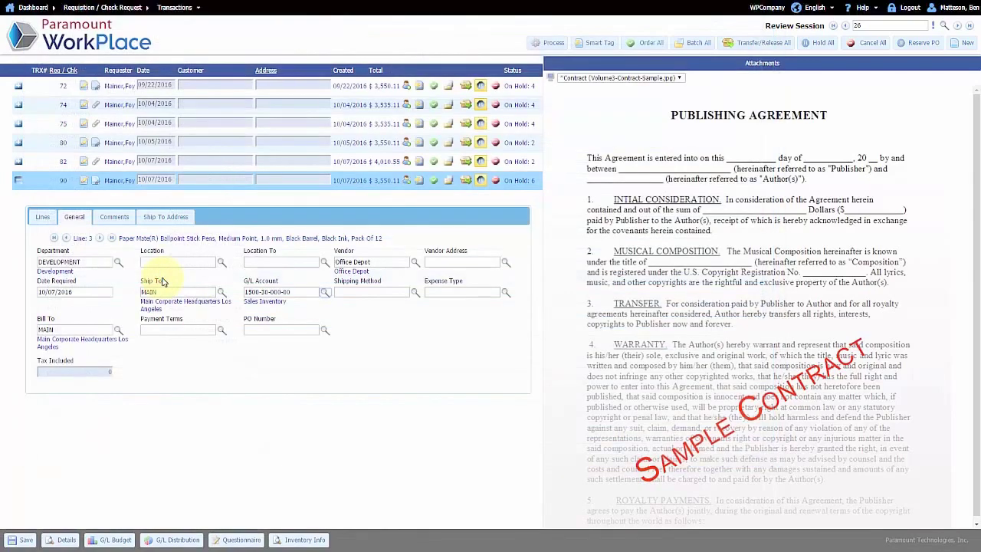
pyautogui.click(100, 239)
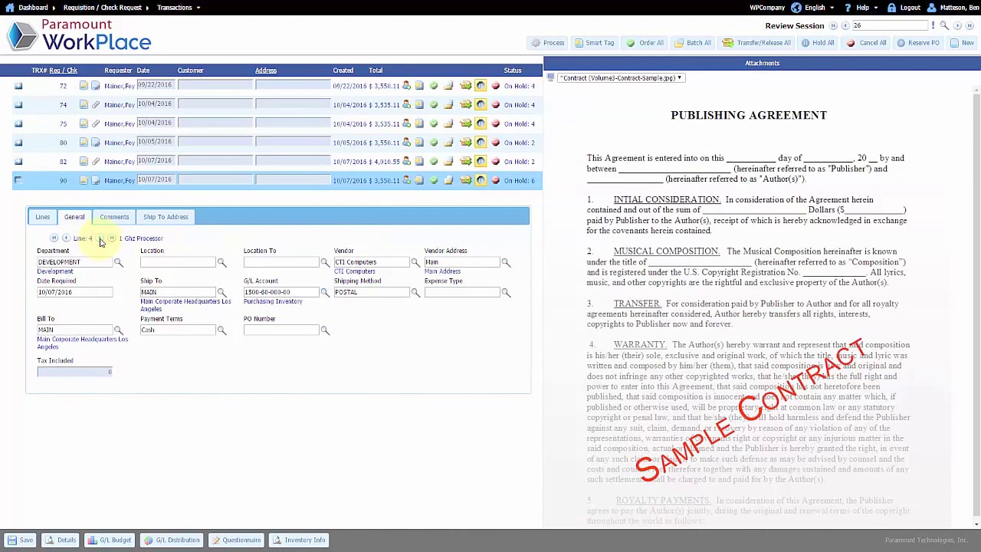
pyautogui.click(42, 216)
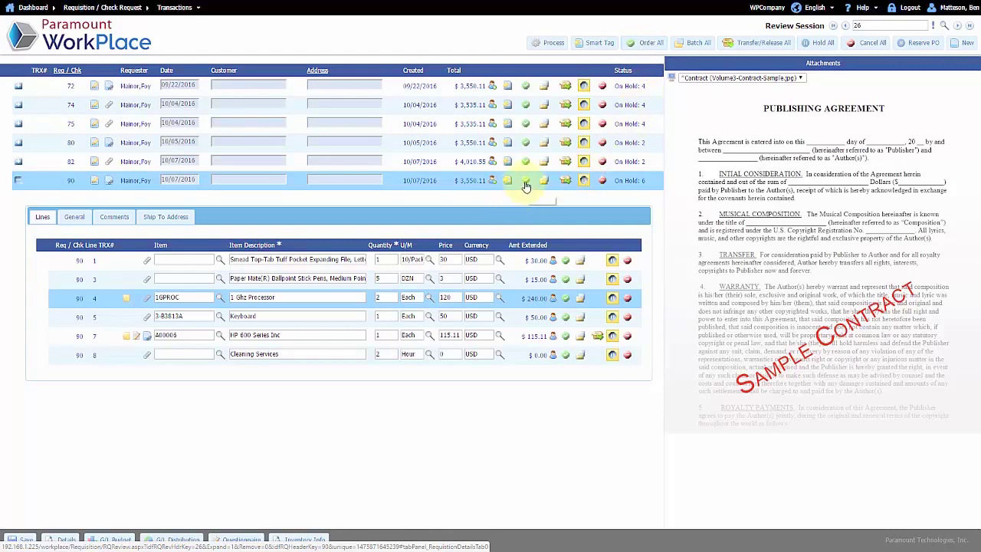
# - Mark the Smead file and Paper Mate pens lines for ordering, keep the processor, keyboard and HP 600 lines on hold, and cancel Cleaning Services
pyautogui.click(565, 260)
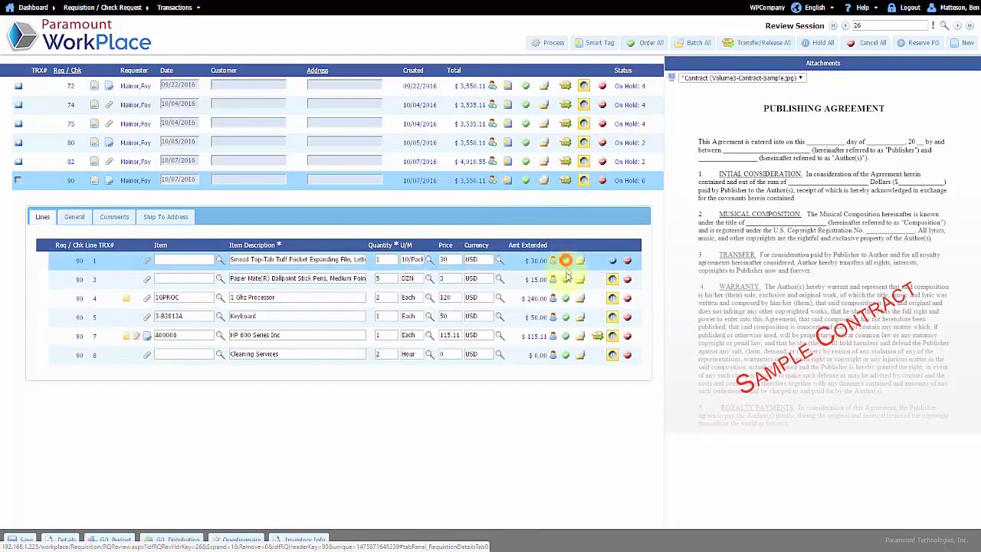
pyautogui.click(566, 280)
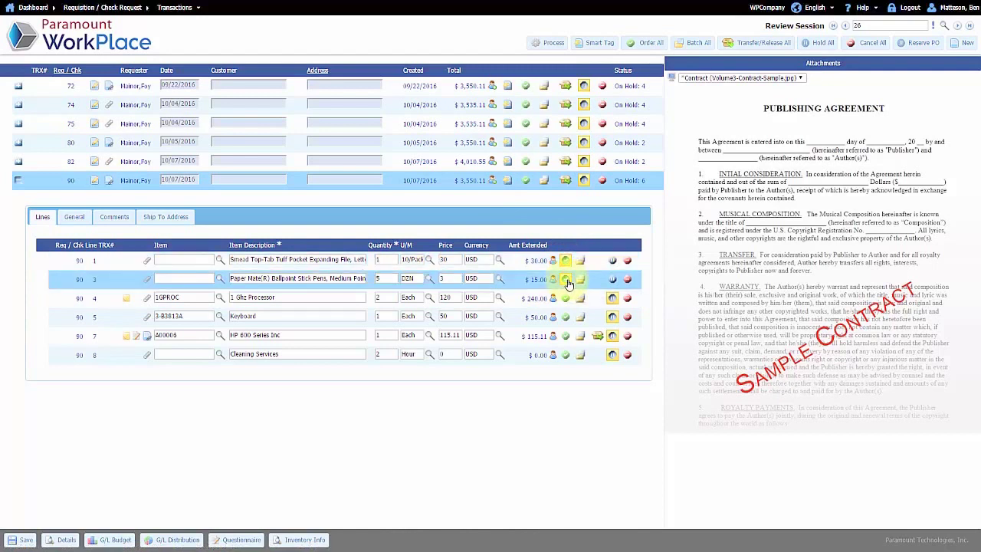
pyautogui.click(612, 301)
pyautogui.click(612, 316)
pyautogui.click(612, 337)
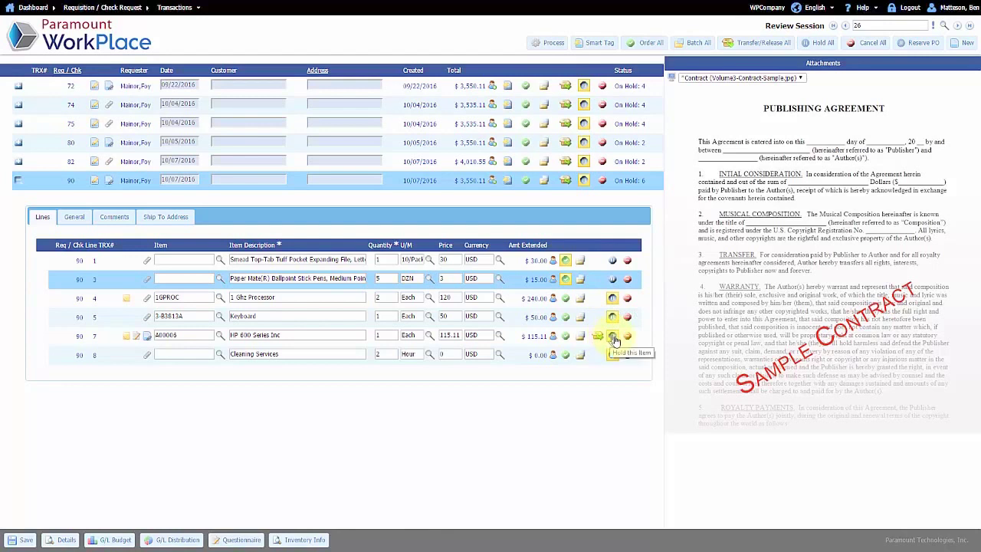
pyautogui.click(627, 357)
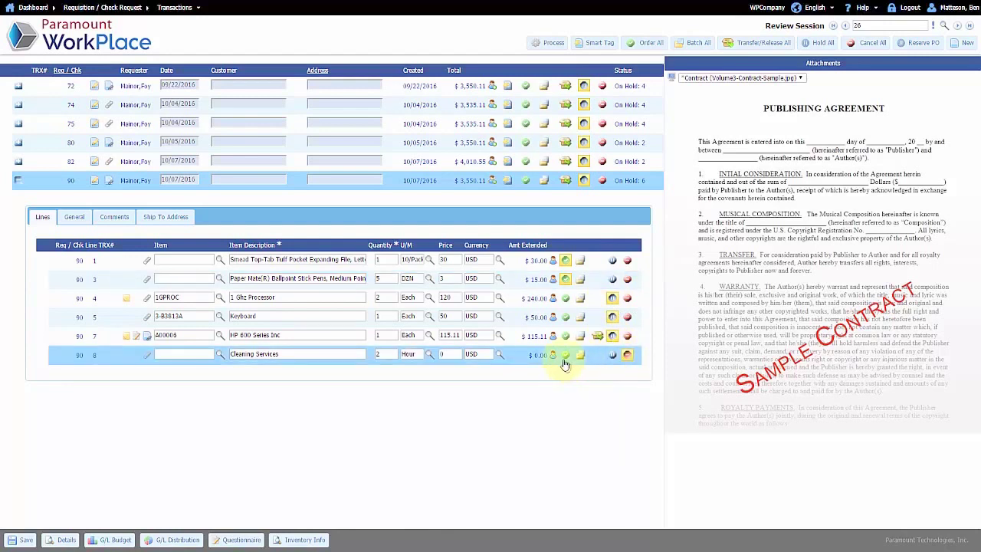
# - Add the predefined MOREINFO note to the requisition creator on the Cleaning Services line and save it
pyautogui.click(553, 356)
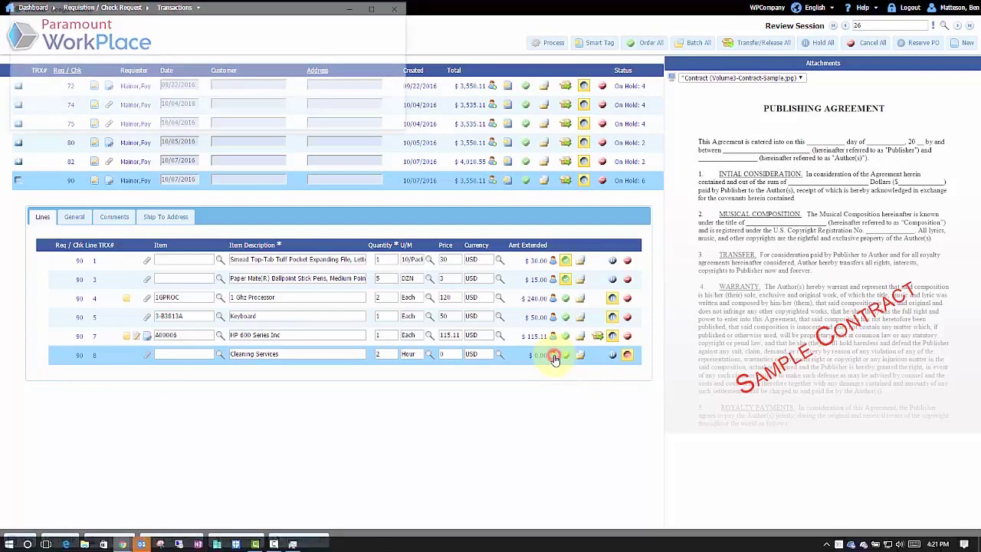
pyautogui.click(167, 58)
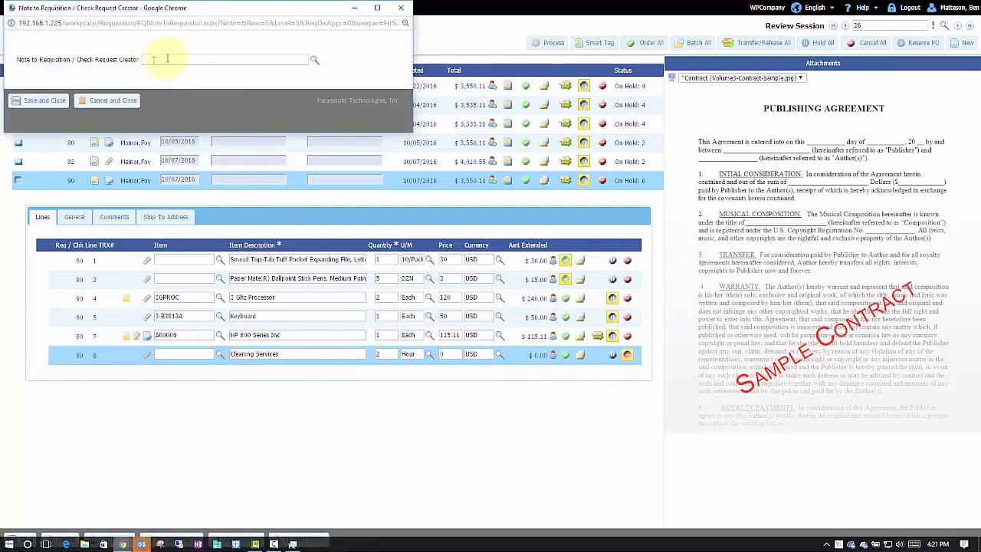
pyautogui.click(314, 60)
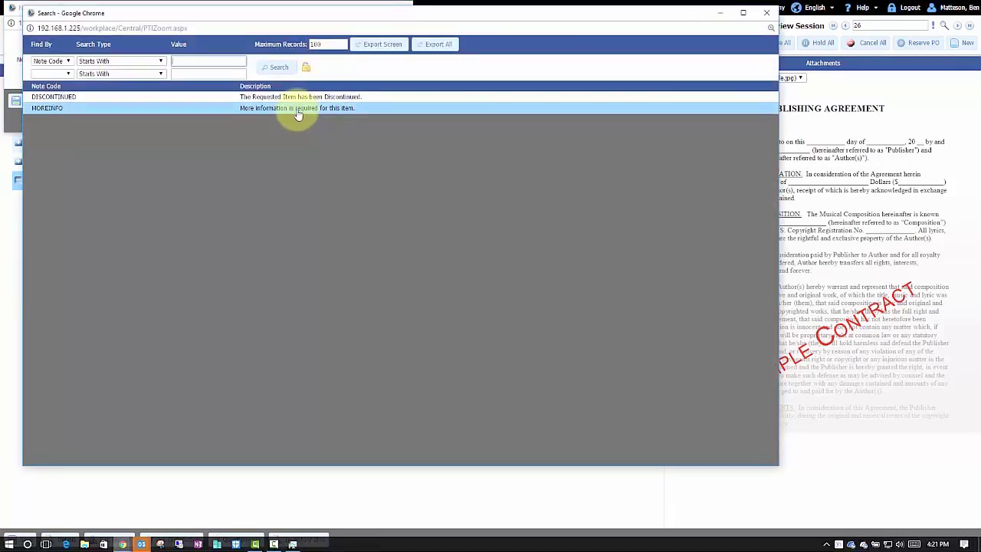
pyautogui.click(297, 111)
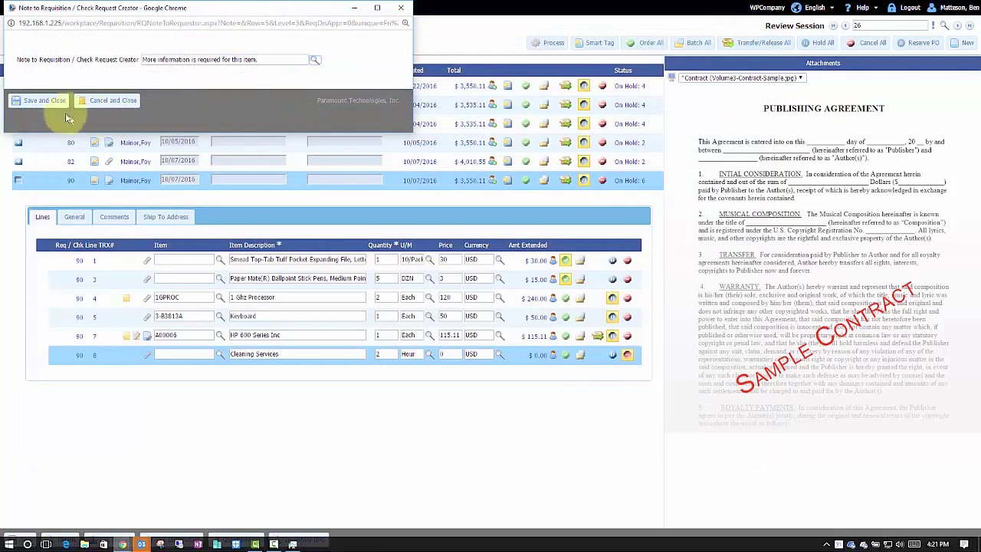
pyautogui.click(52, 107)
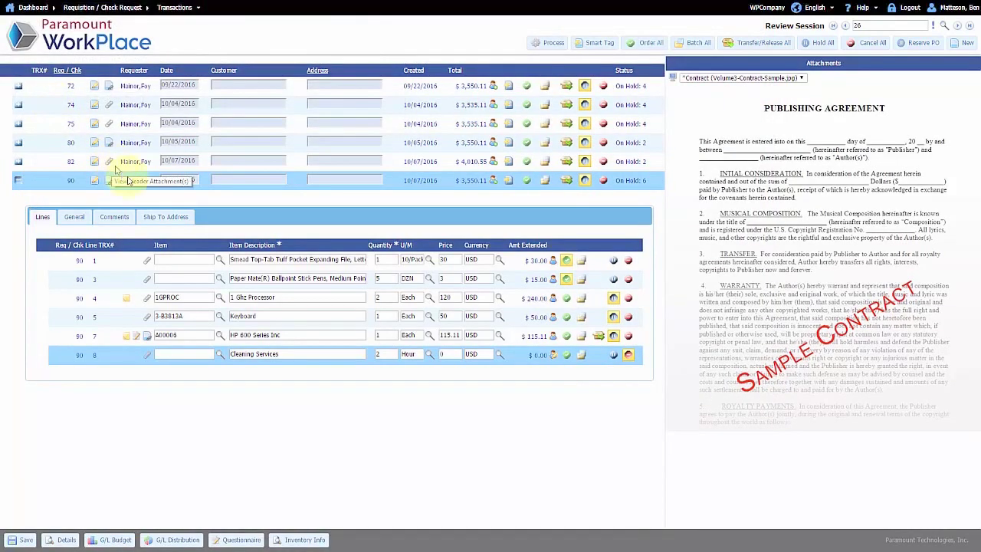
# - Add the creator note "order sooner next time" to the Smead expanding file line and save it
pyautogui.click(552, 263)
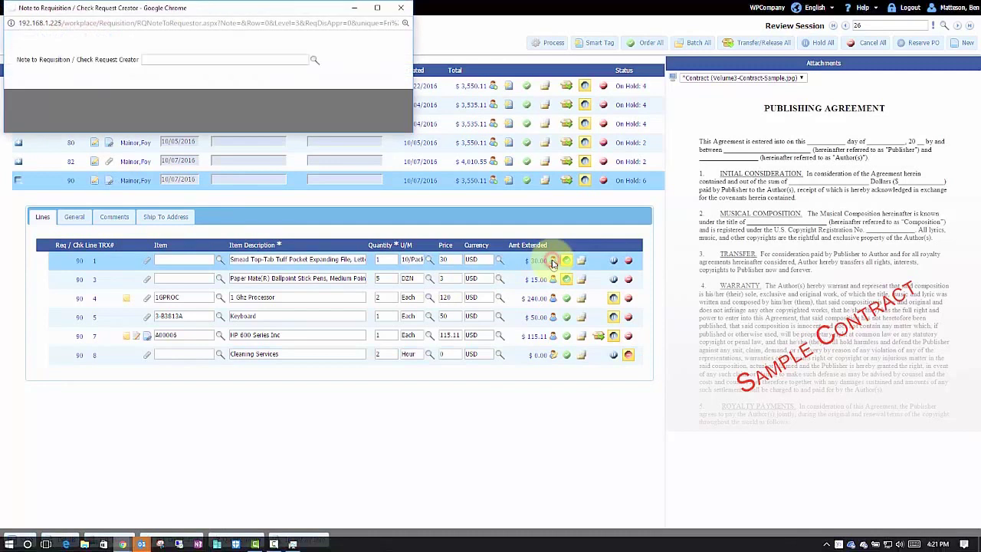
pyautogui.click(184, 59)
pyautogui.write('rde')
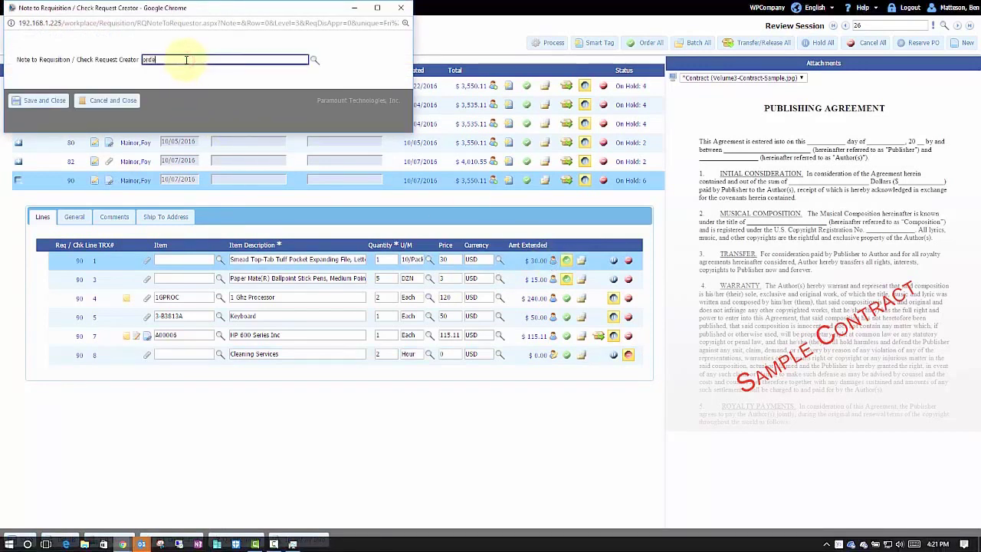
pyautogui.write('r son er ne')
pyautogui.press('BackSpace')
pyautogui.press('BackSpace')
pyautogui.press('BackSpace')
pyautogui.press('BackSpace')
pyautogui.press('BackSpace')
pyautogui.press('BackSpace')
pyautogui.press('BackSpace')
pyautogui.write('oner next time')
pyautogui.click(44, 103)
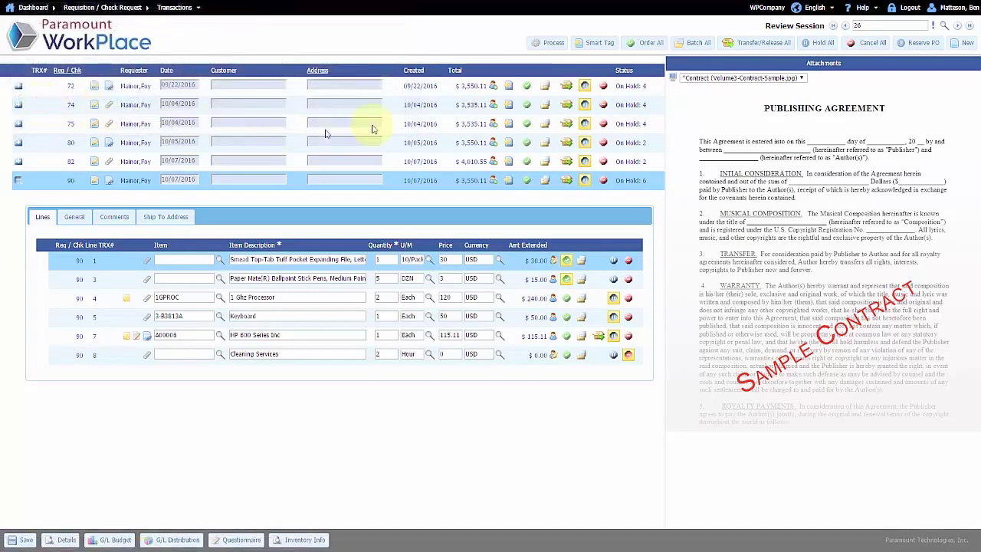
# - Set the Paper Mate pens line's shipping method to POSTAL and process the review session
pyautogui.click(551, 44)
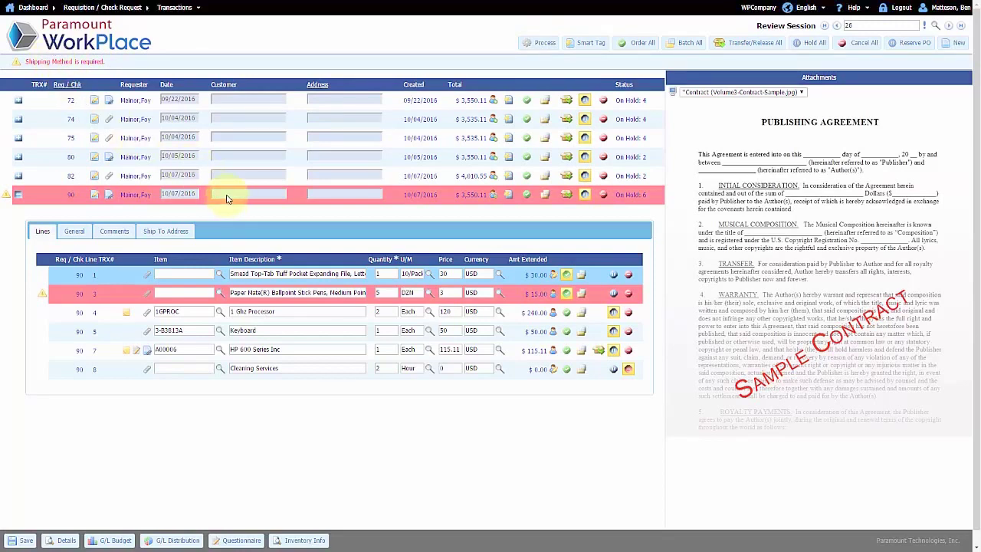
pyautogui.click(268, 295)
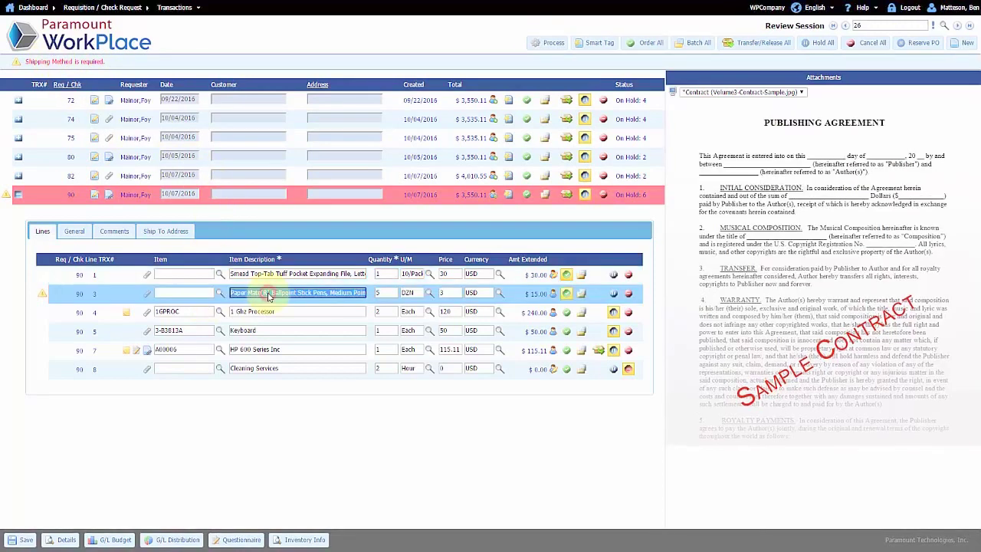
pyautogui.click(70, 231)
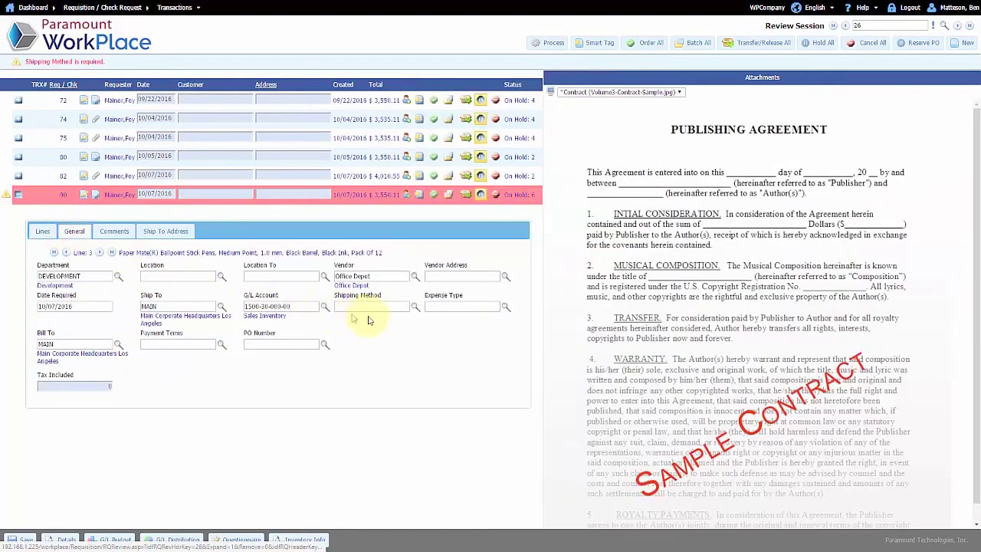
pyautogui.click(415, 307)
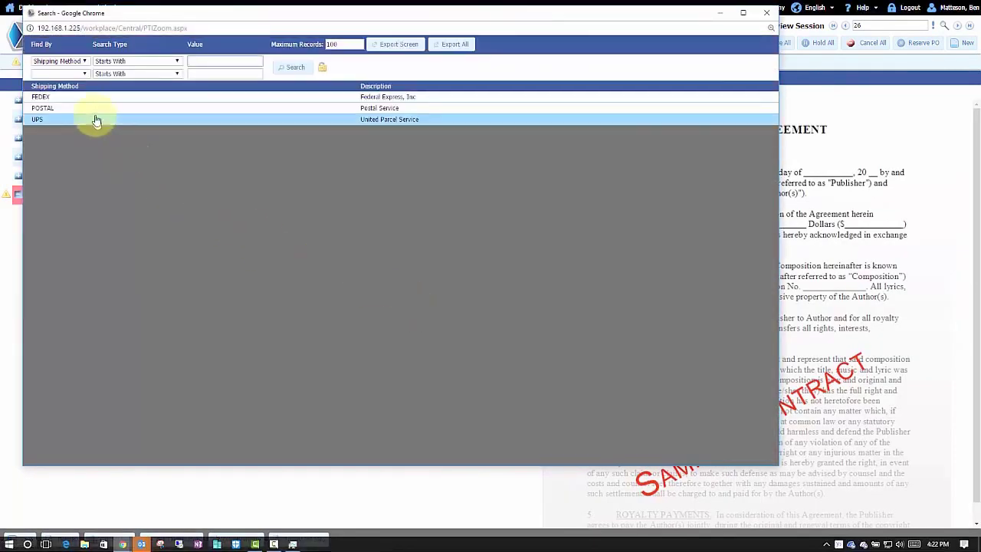
pyautogui.click(92, 108)
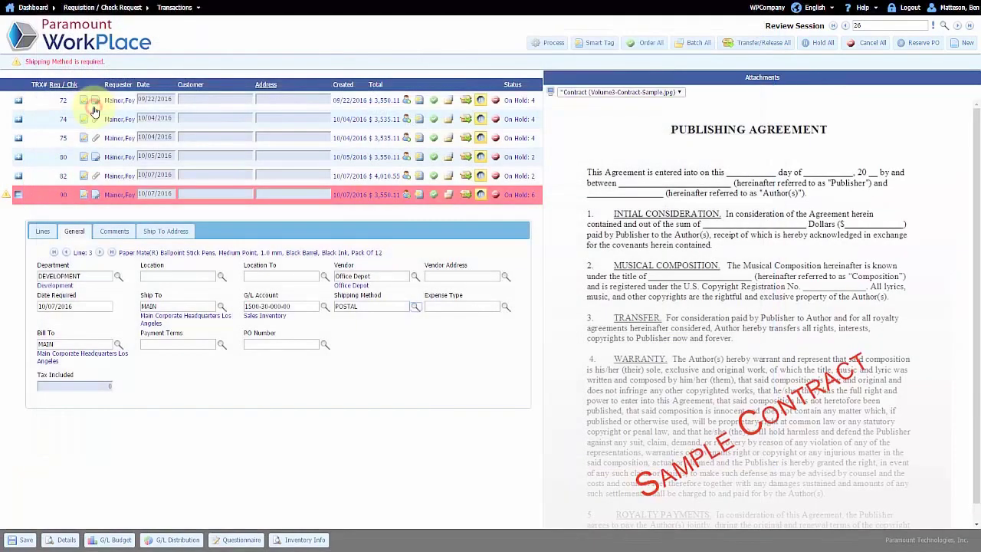
pyautogui.click(44, 231)
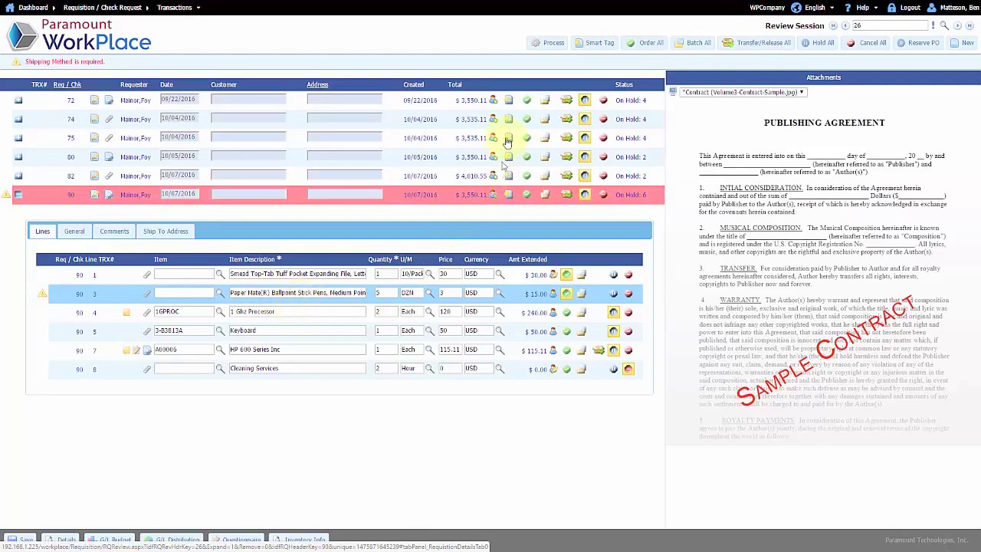
pyautogui.click(549, 44)
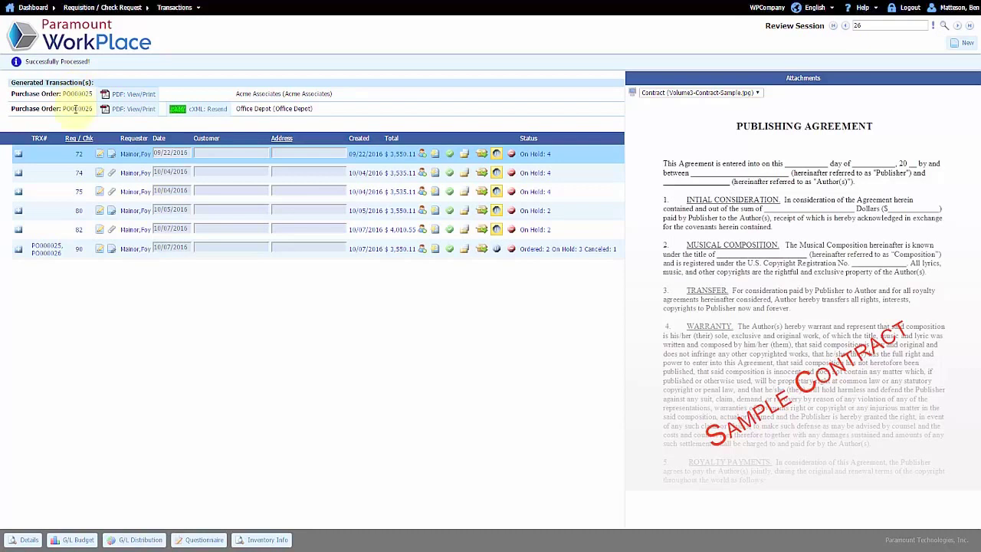
# - View the PDF of the generated Acme Associates purchase order and log out of the reviewer's account
pyautogui.click(138, 95)
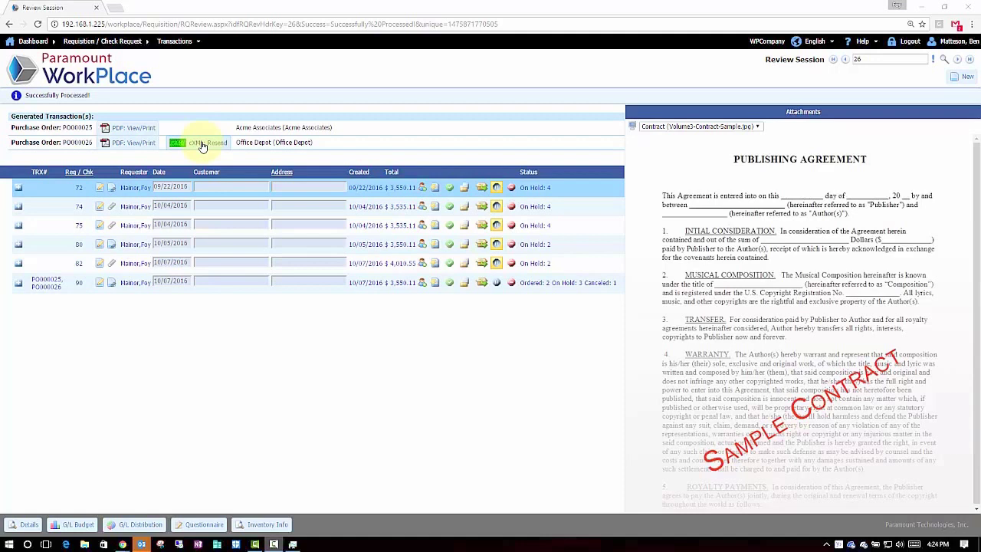
pyautogui.click(907, 41)
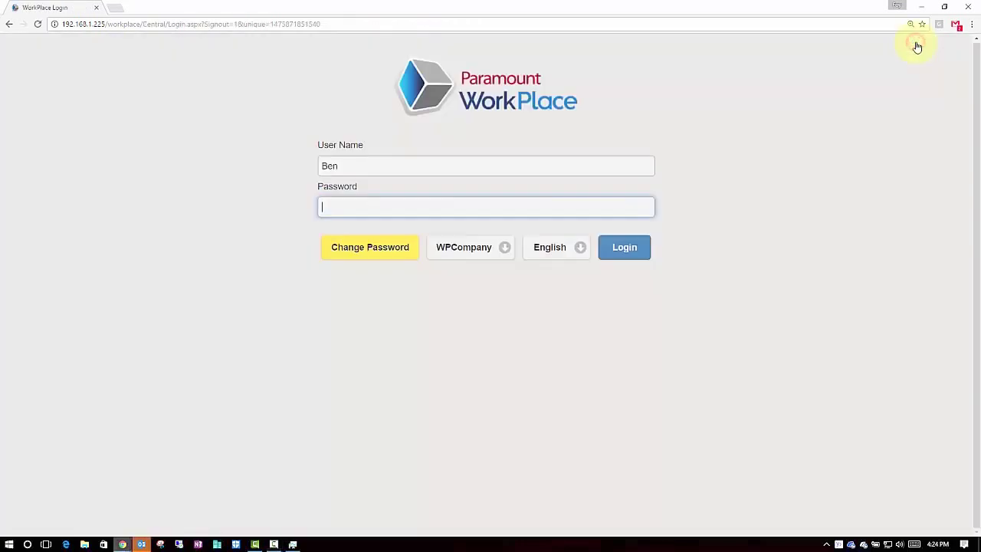